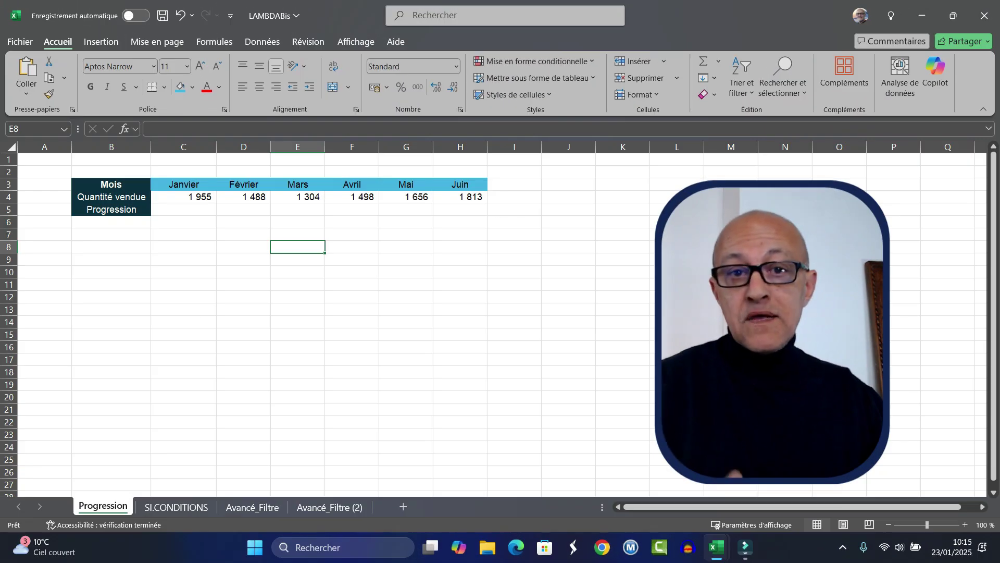
Format the February–June progression cells D5:H5 as percentages
{"action": "left_click", "coordinate": [297, 234]}
{"action": "left_click_drag", "start_coordinate": [184, 184], "coordinate": [297, 184]}
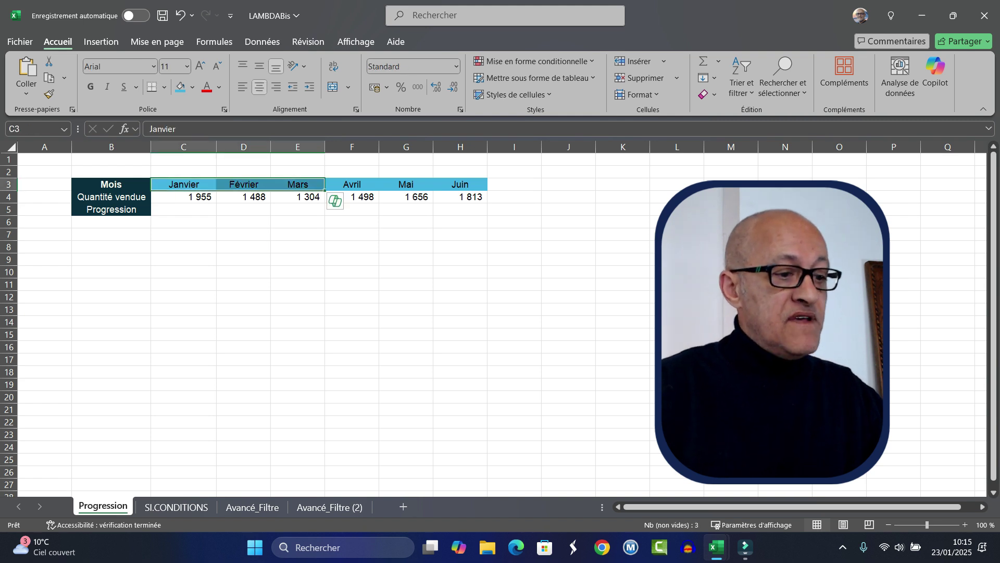
{"action": "left_click", "coordinate": [111, 196]}
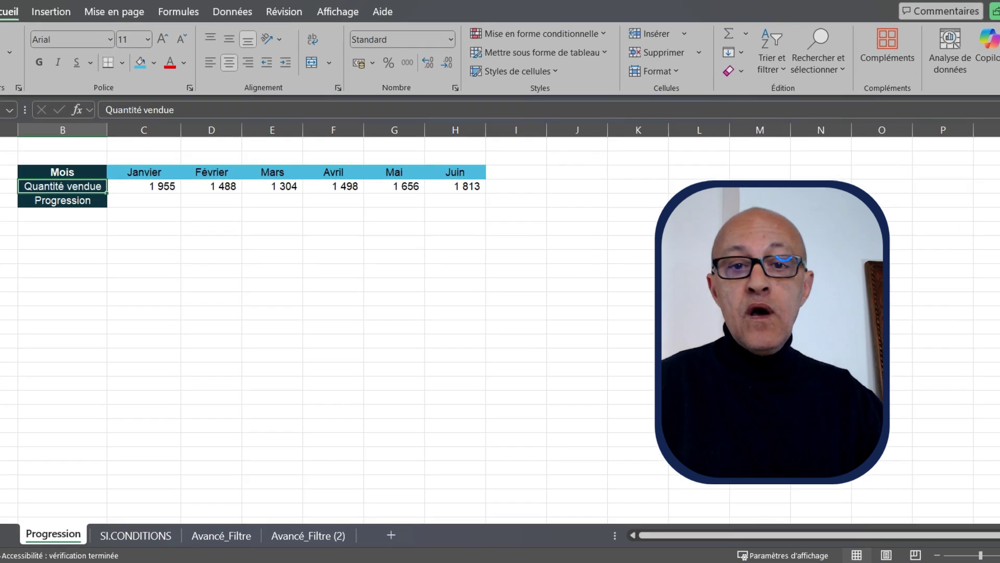
{"action": "left_click", "coordinate": [200, 197]}
{"action": "left_click_drag", "start_coordinate": [192, 195], "coordinate": [452, 195]}
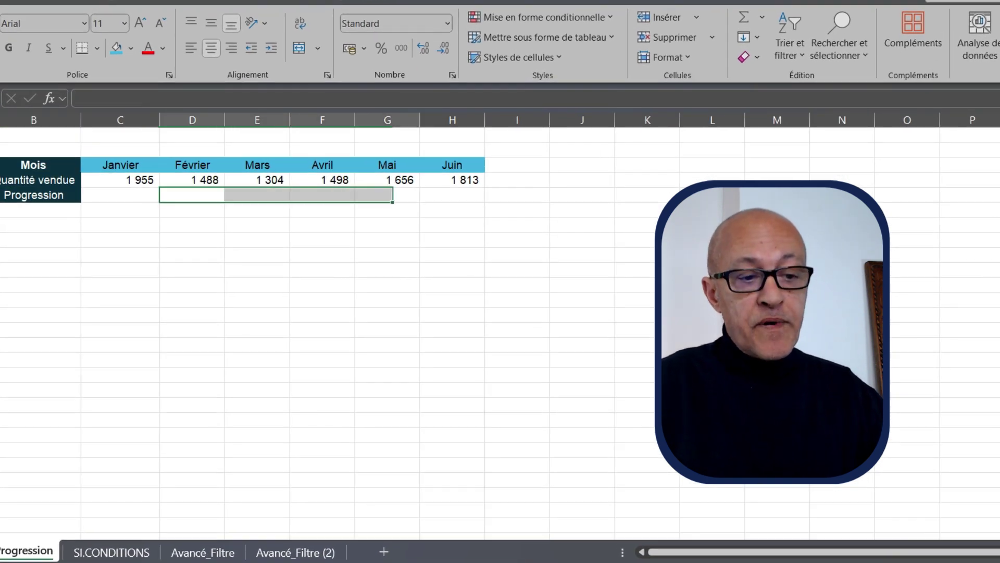
{"action": "key", "text": "ctrl+shift+5"}
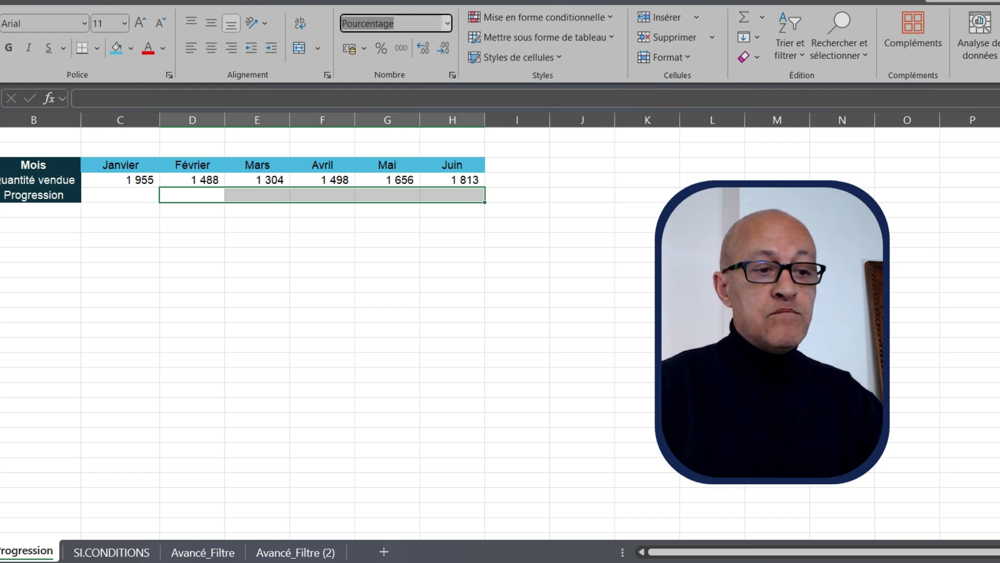
{"action": "left_click", "coordinate": [387, 239]}
Enter =(D4-C4)/C4 in February's progression cell D5
{"action": "left_click", "coordinate": [192, 209]}
{"action": "left_click", "coordinate": [192, 195]}
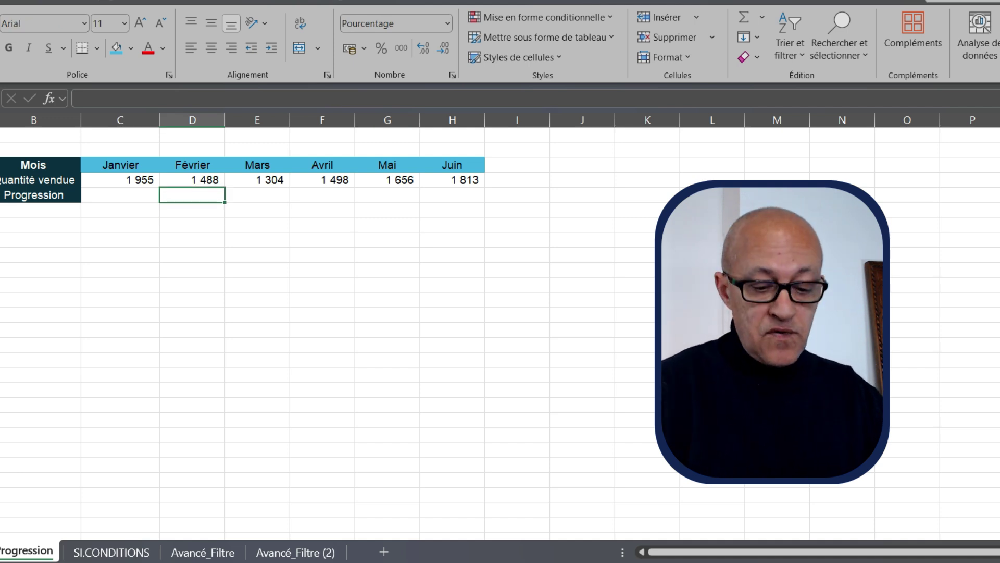
{"action": "type", "text": "=("}
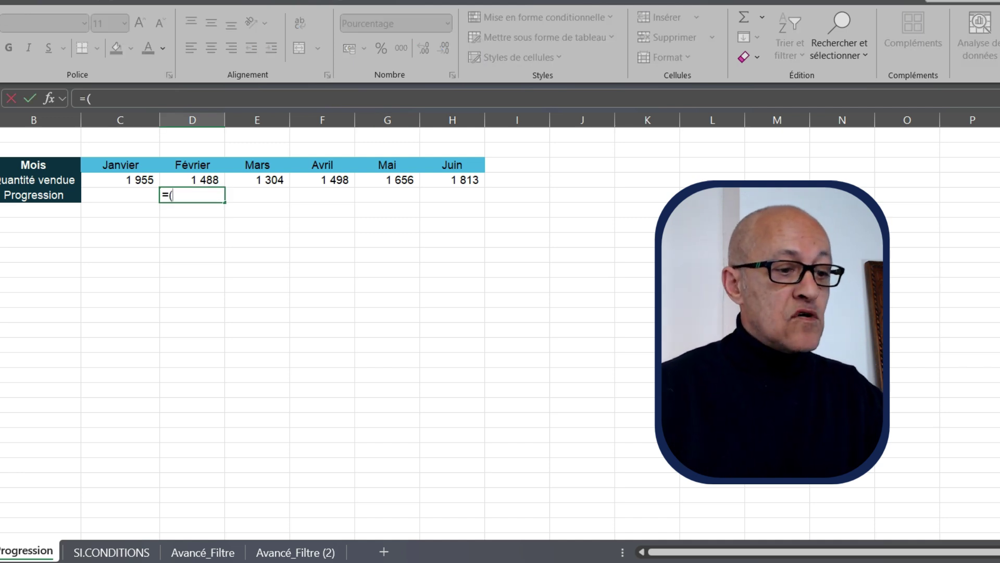
{"action": "left_click", "coordinate": [192, 179]}
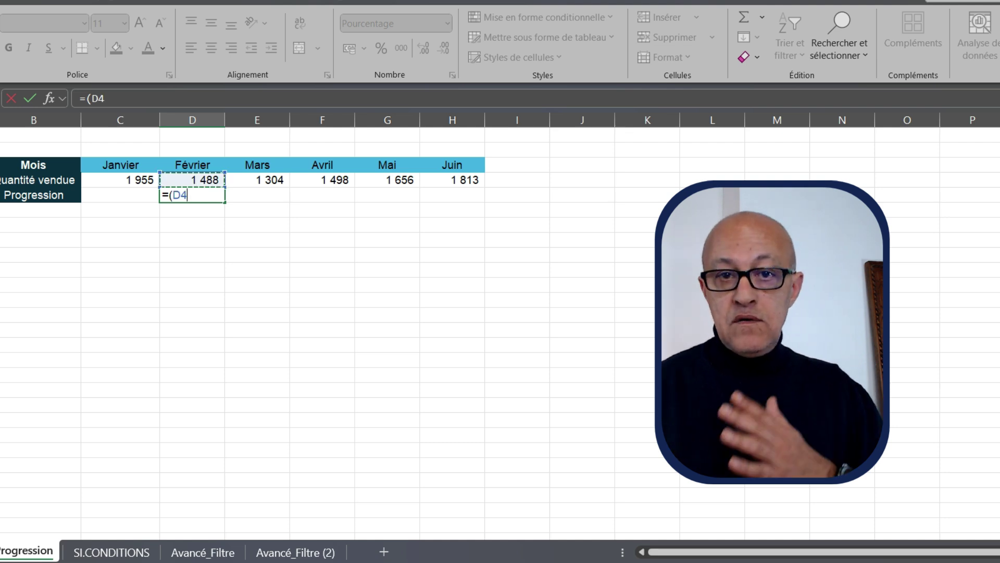
{"action": "type", "text": "-"}
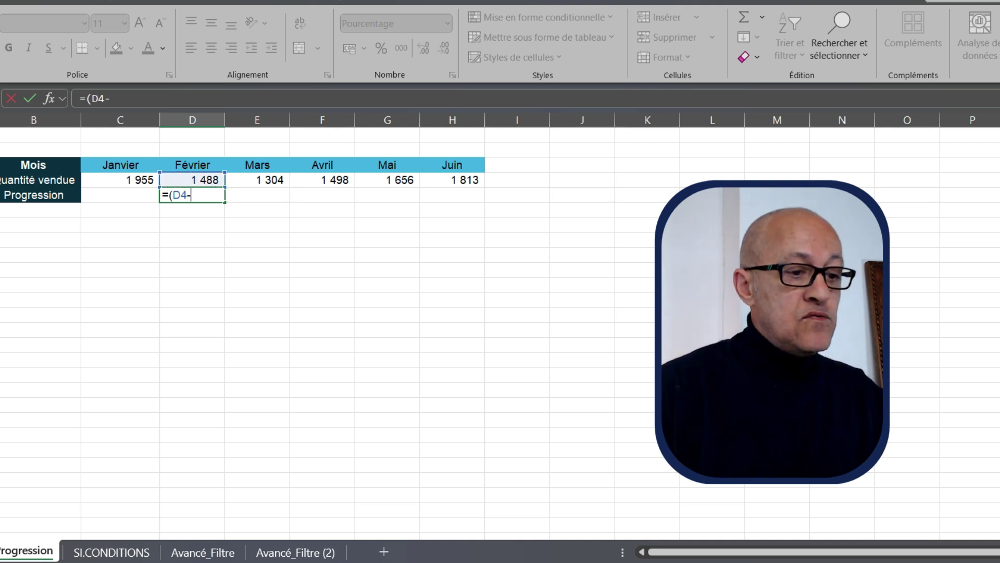
{"action": "left_click", "coordinate": [121, 180]}
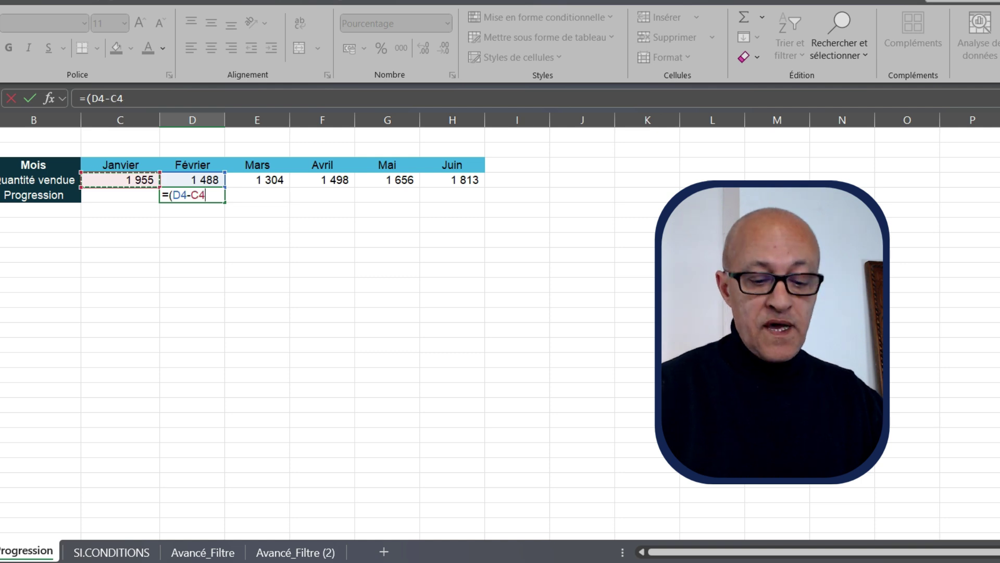
{"action": "type", "text": ")/"}
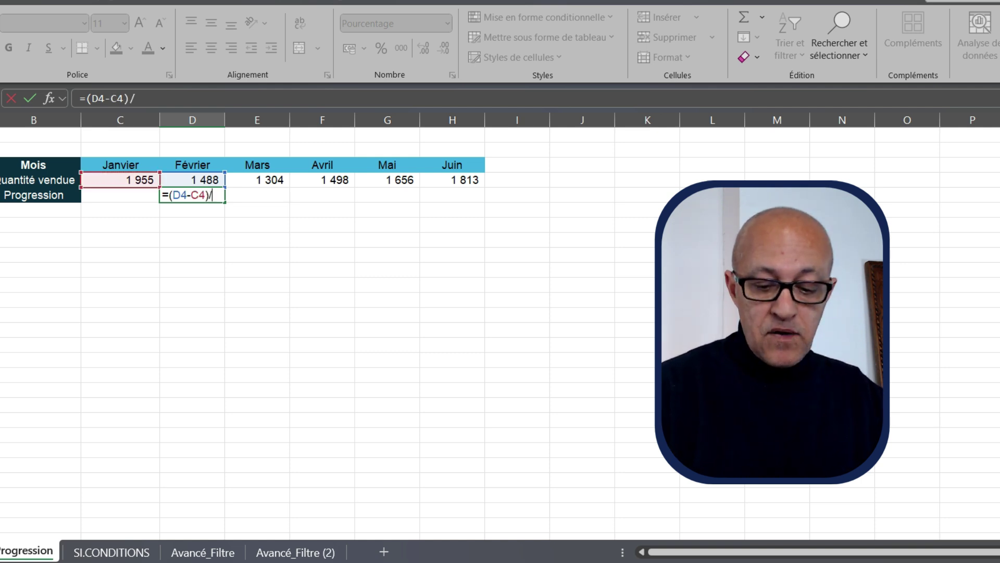
{"action": "left_click", "coordinate": [120, 179]}
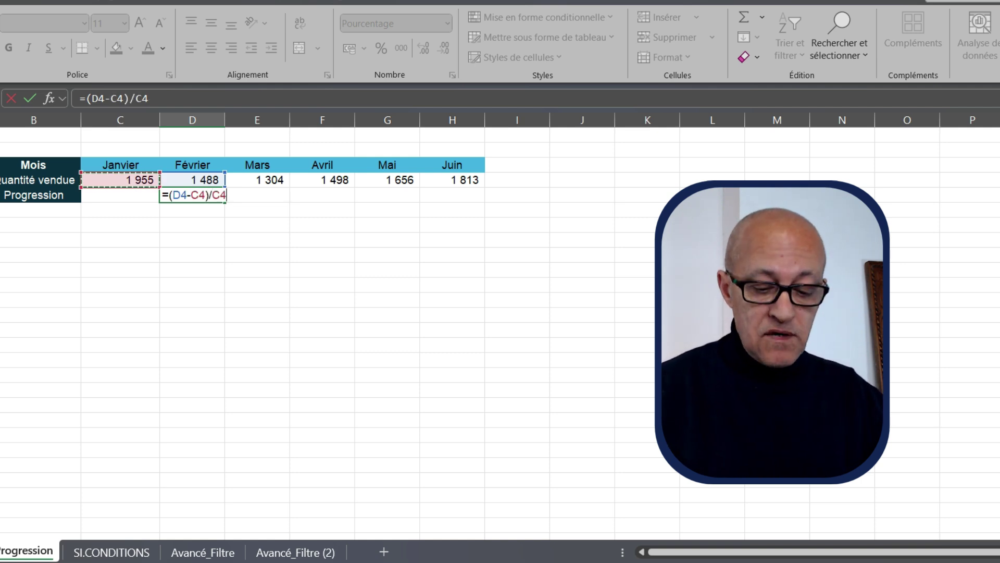
{"action": "key", "text": "ctrl+Return"}
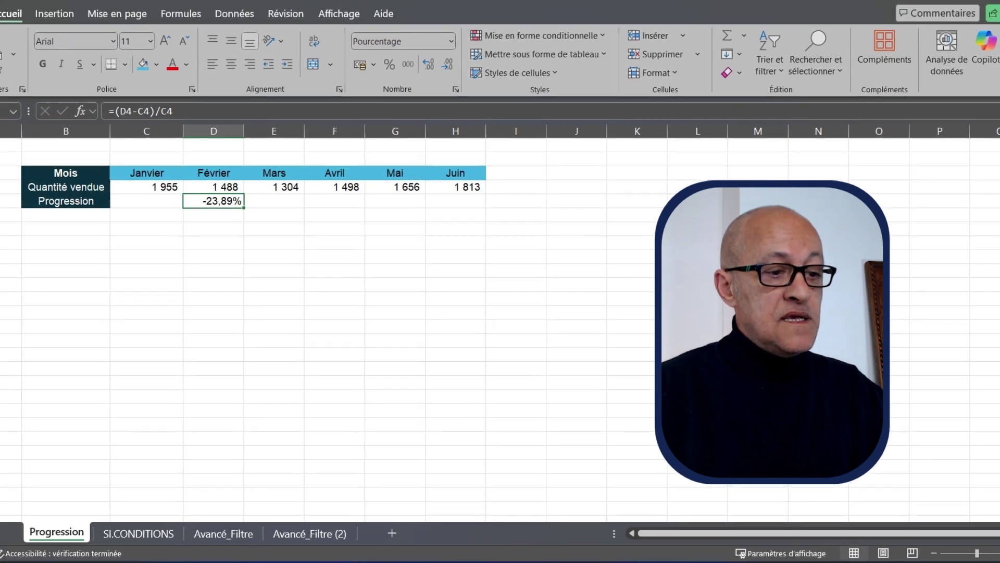
Fill the progression formula through June, giving -23,89% to 9,48%
{"action": "left_click_drag", "start_coordinate": [244, 208], "coordinate": [469, 202]}
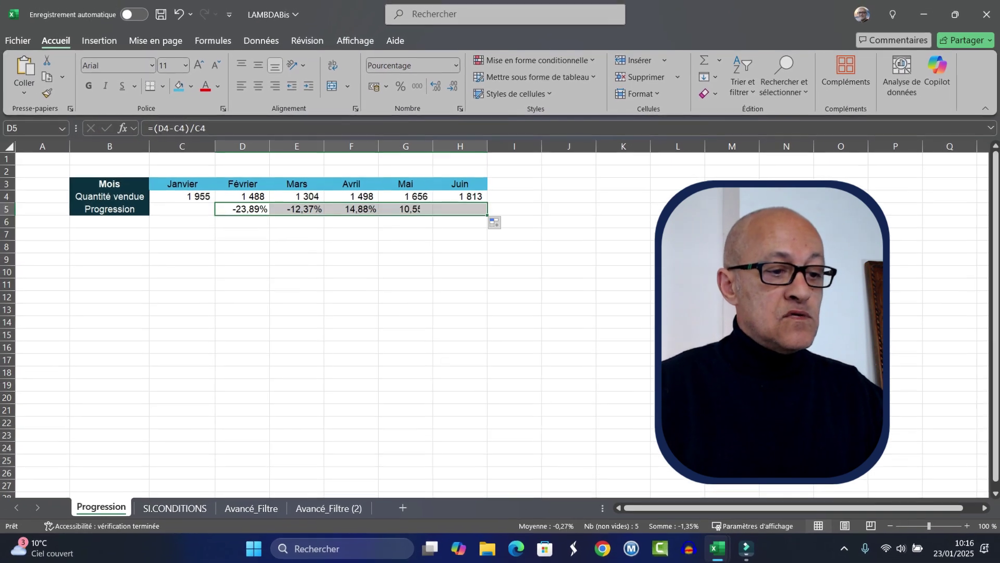
{"action": "left_click", "coordinate": [297, 233]}
{"action": "left_click", "coordinate": [243, 209]}
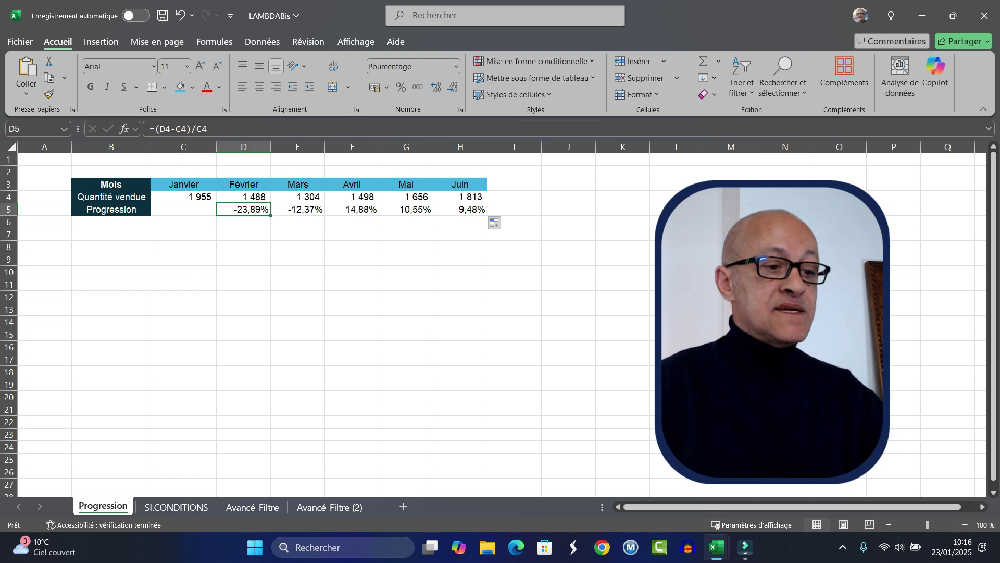
{"action": "left_click", "coordinate": [243, 234]}
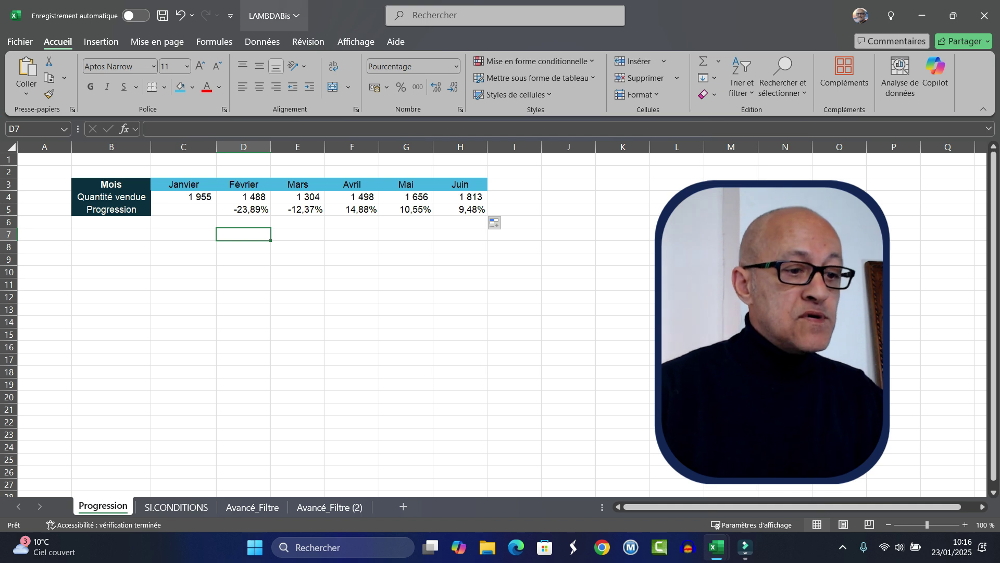
Add the name Progression in Name Manager as =LAMBDA(Dernier;Avant;(Dernier-Avant)/Avant)
{"action": "left_click", "coordinate": [214, 42]}
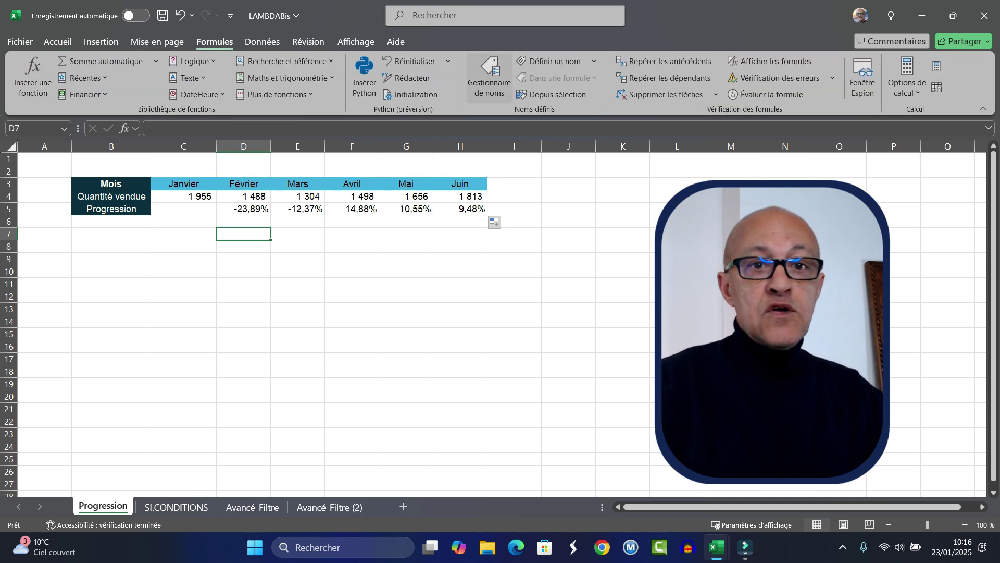
{"action": "left_click", "coordinate": [489, 78]}
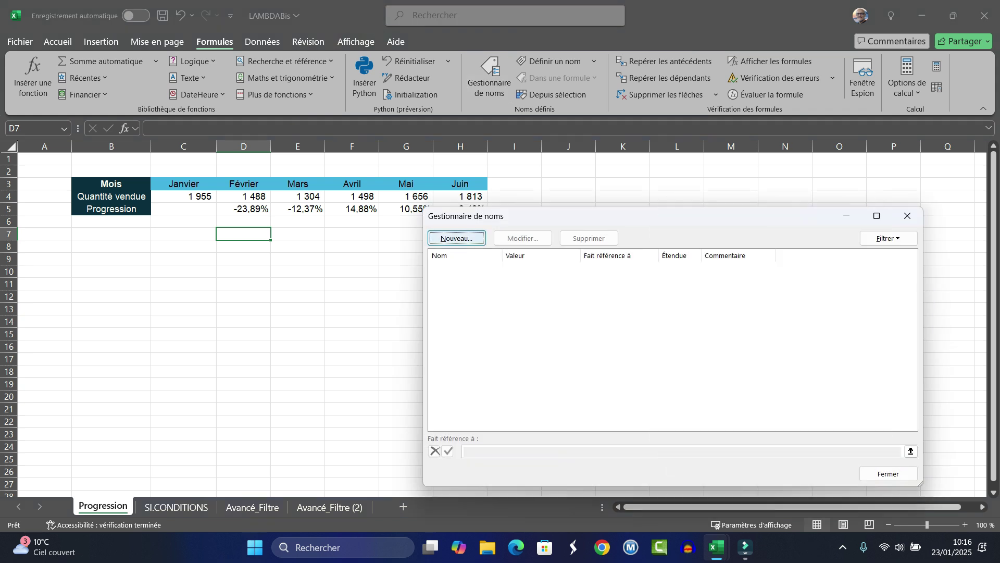
{"action": "key", "text": "Return"}
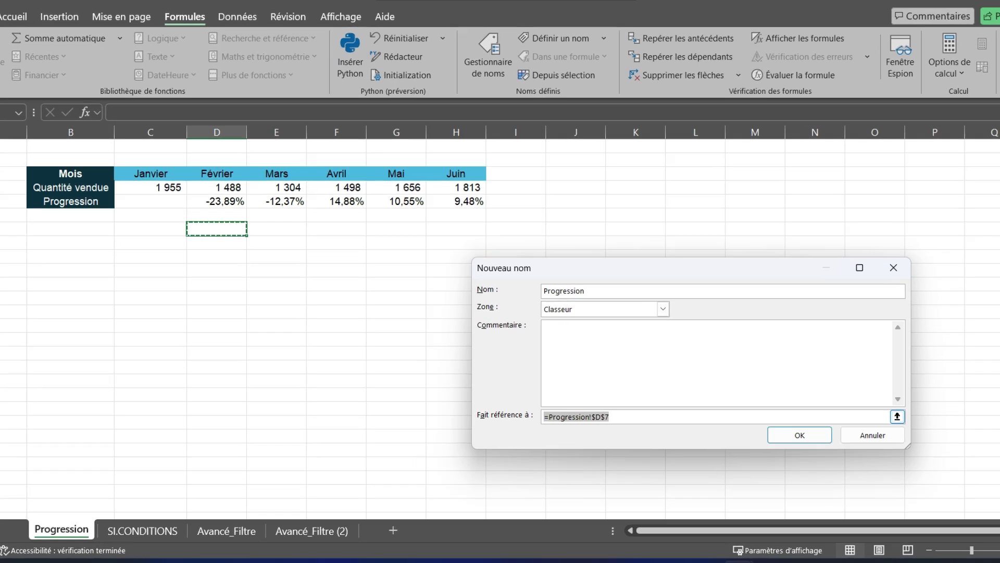
{"action": "left_click", "coordinate": [677, 404]}
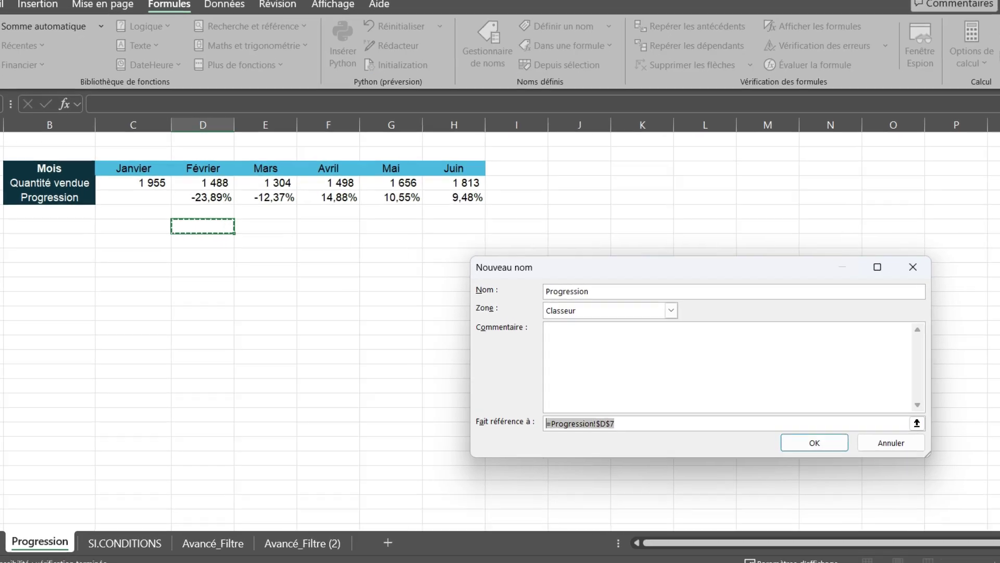
{"action": "type", "text": "="}
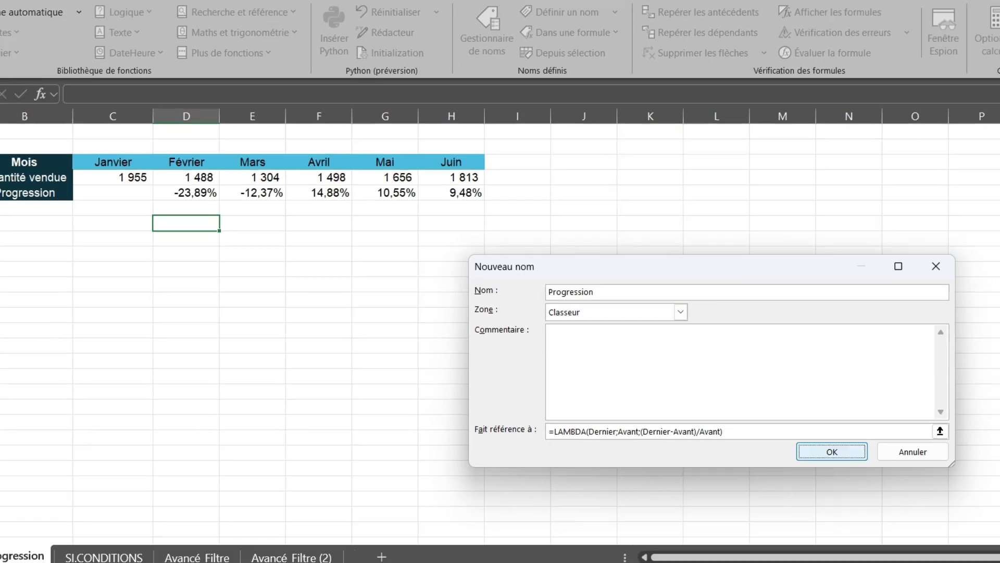
{"action": "key", "text": "Return"}
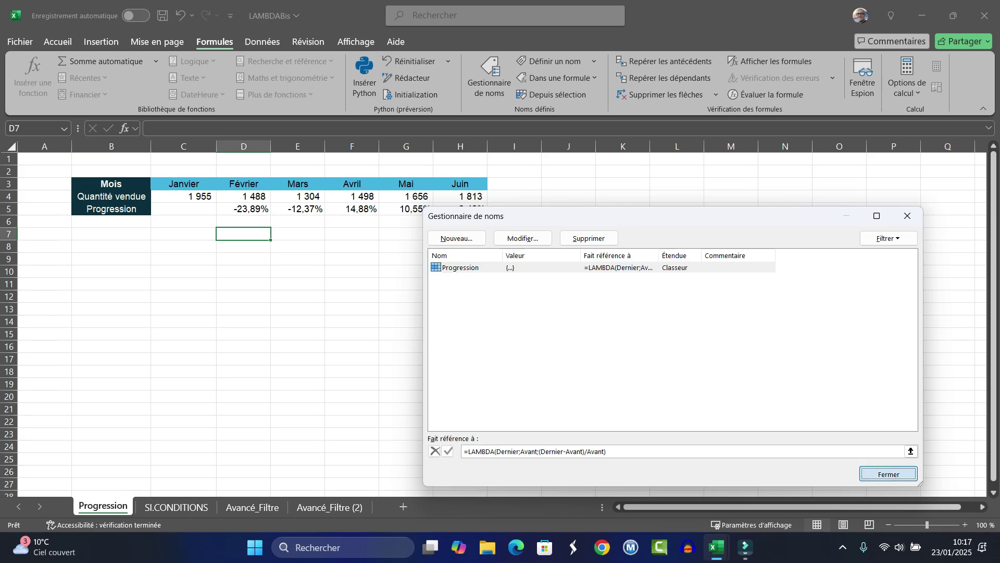
{"action": "left_click", "coordinate": [889, 473]}
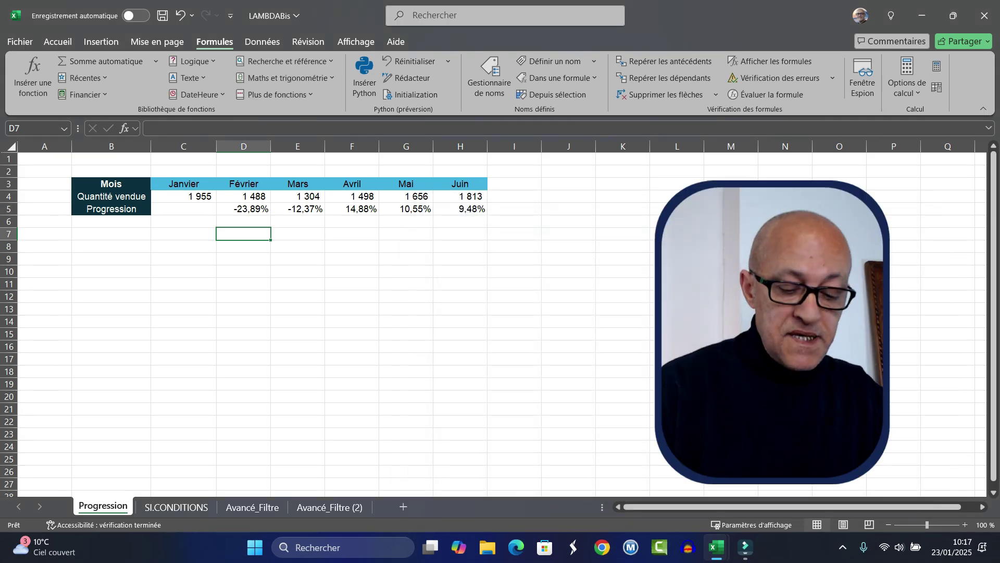
Enter =Progression(D4;C4) in D7 and fill it to H7, reproducing -23,89% to 9,48%
{"action": "type", "text": "="}
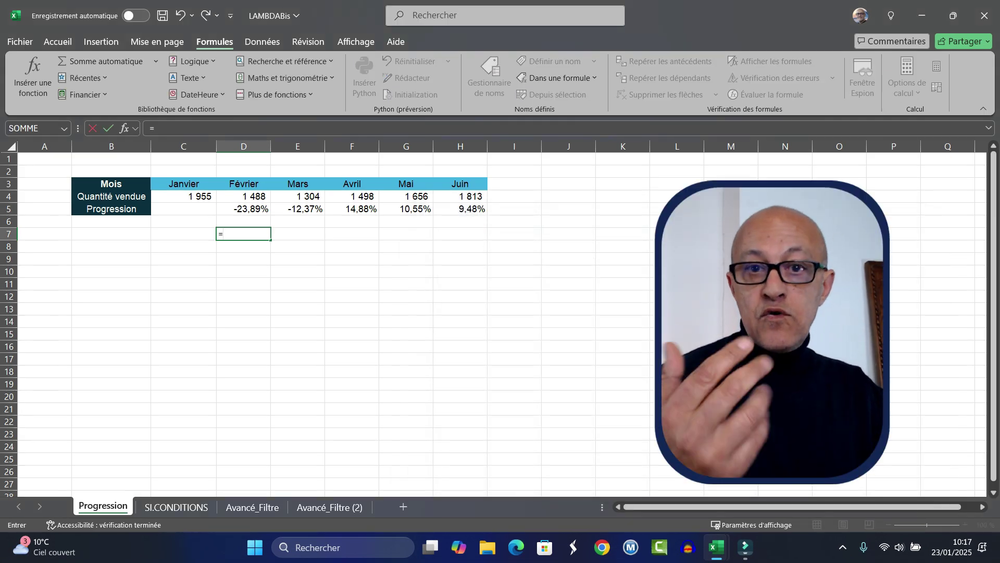
{"action": "type", "text": "Prog"}
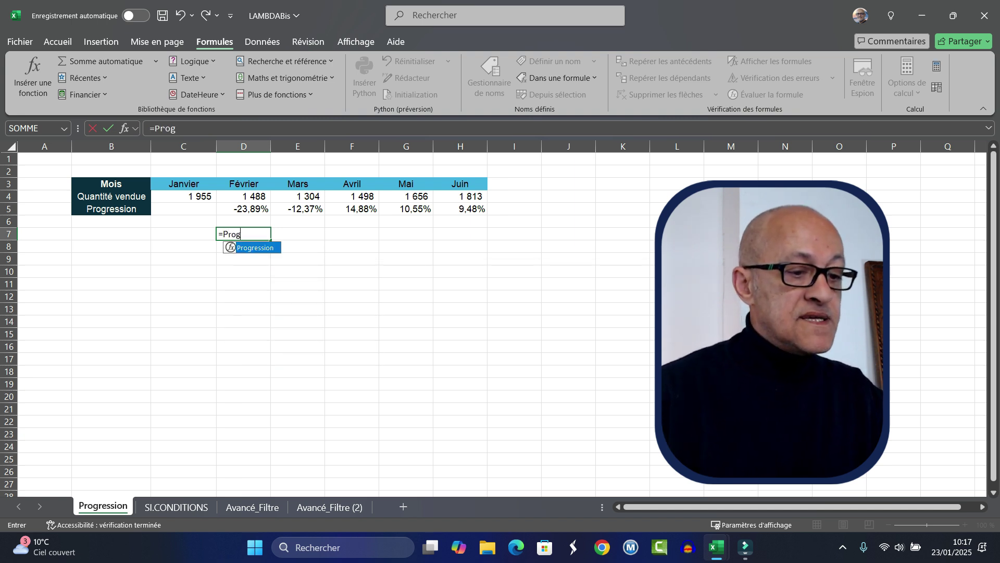
{"action": "key", "text": "Tab"}
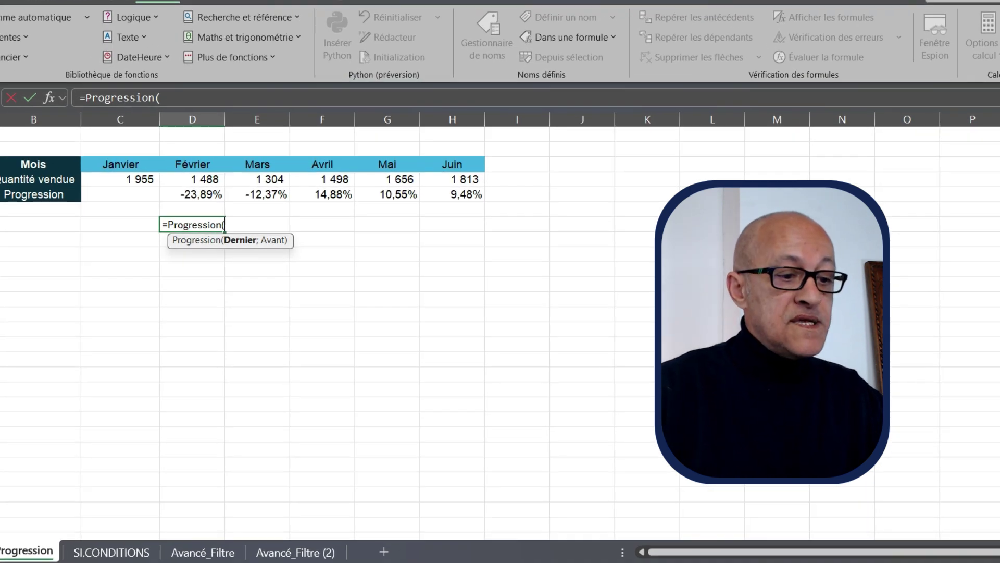
{"action": "left_click", "coordinate": [193, 179]}
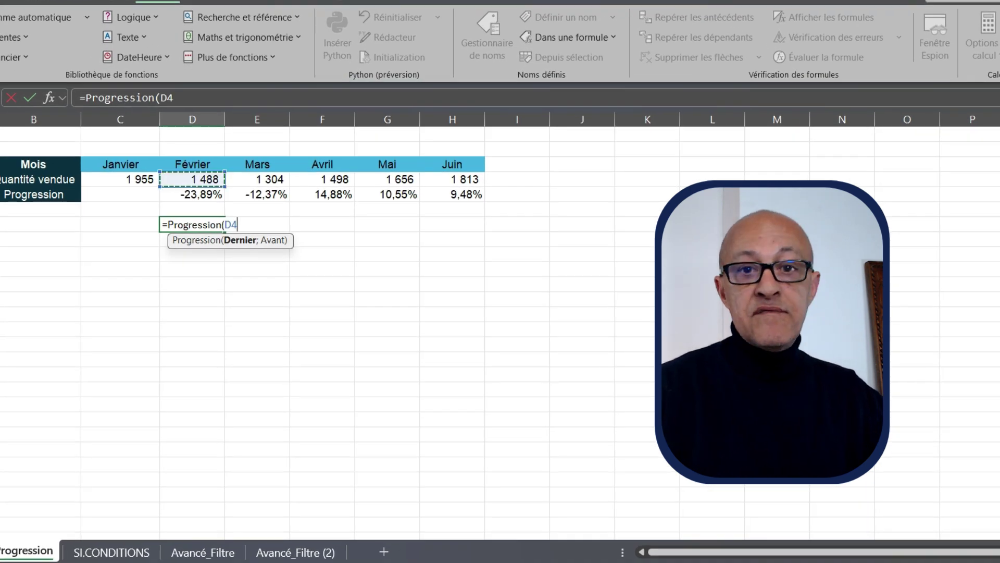
{"action": "type", "text": ";"}
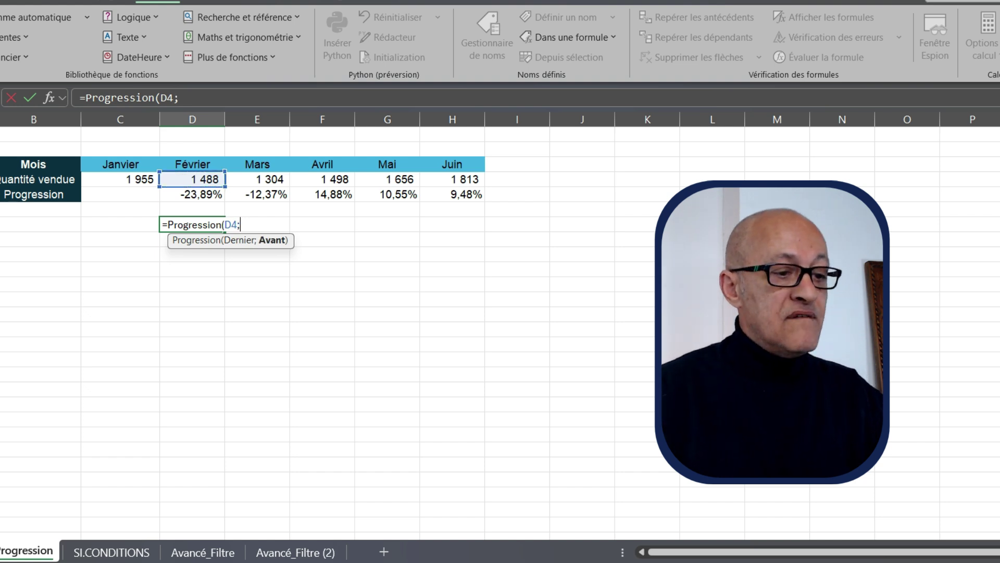
{"action": "left_click", "coordinate": [140, 179]}
{"action": "key", "text": "Return"}
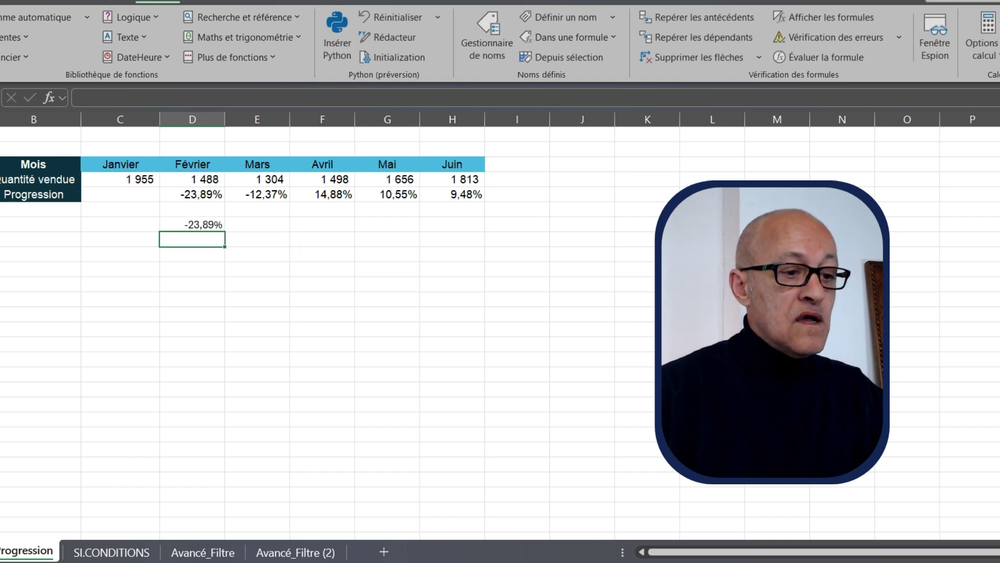
{"action": "left_click", "coordinate": [193, 225]}
{"action": "left_click_drag", "start_coordinate": [192, 224], "coordinate": [483, 229]}
{"action": "left_click", "coordinate": [387, 328]}
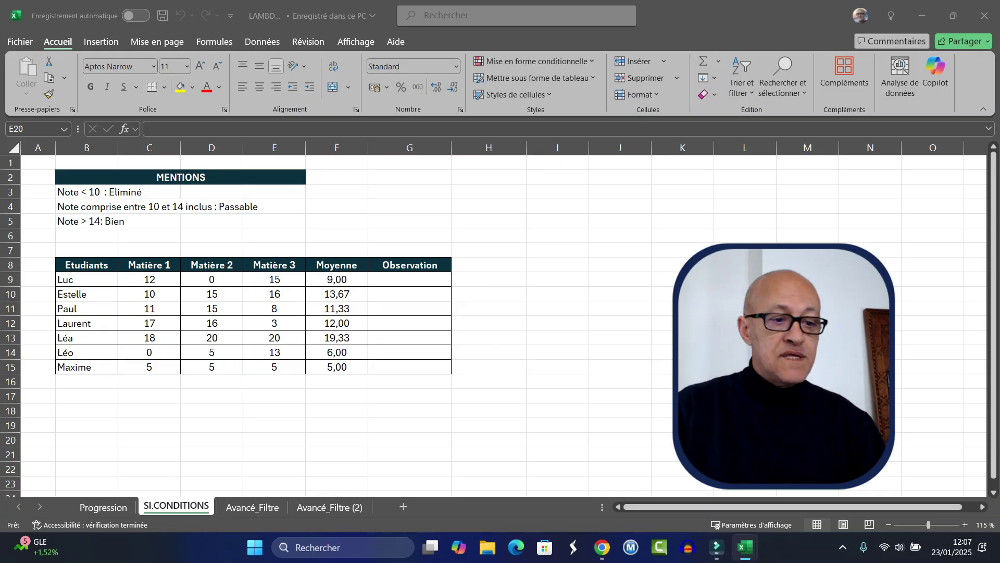
{"action": "left_click", "coordinate": [410, 279]}
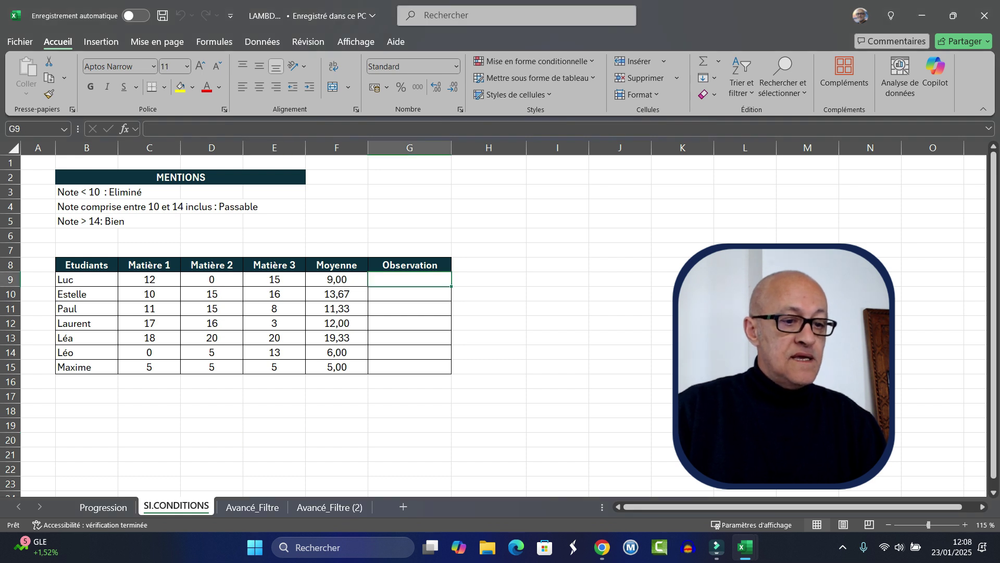
{"action": "left_click_drag", "start_coordinate": [410, 279], "coordinate": [409, 366]}
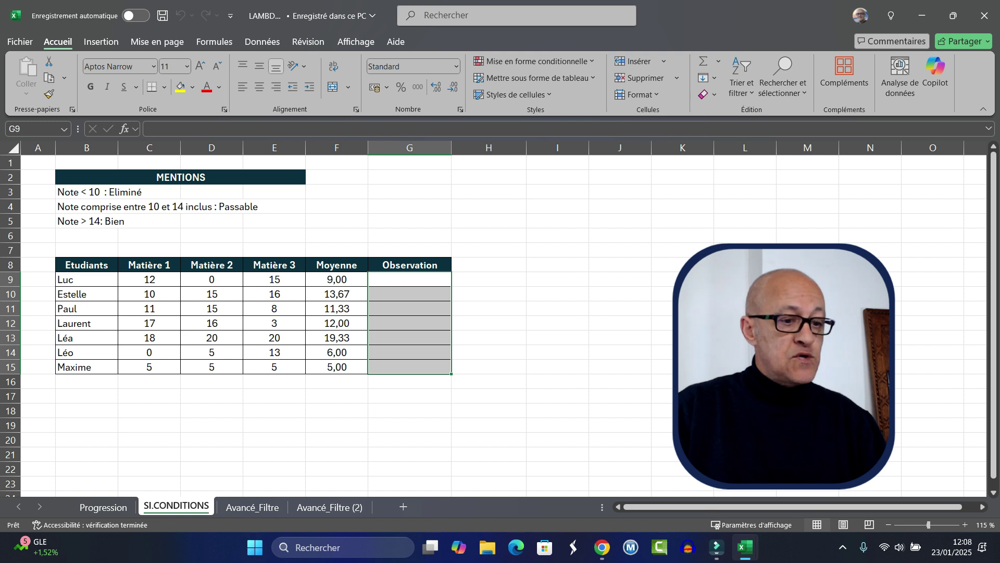
{"action": "left_click_drag", "start_coordinate": [336, 279], "coordinate": [337, 367]}
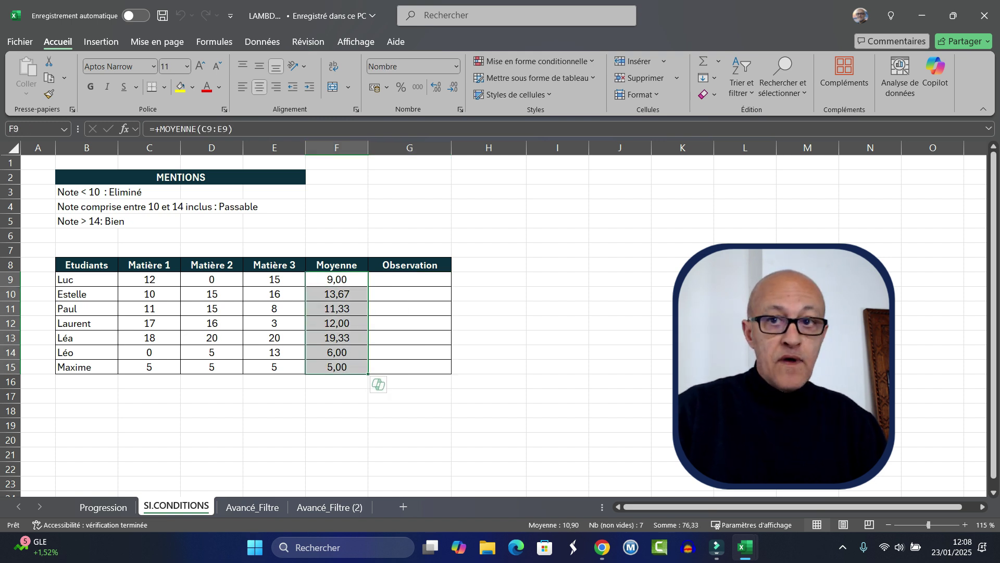
{"action": "left_click", "coordinate": [87, 192]}
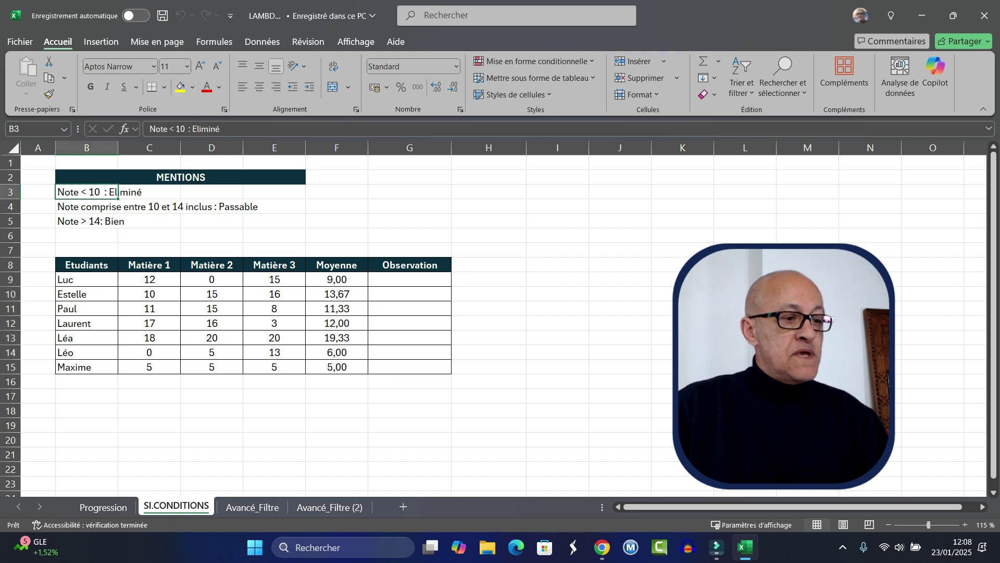
{"action": "left_click", "coordinate": [336, 279]}
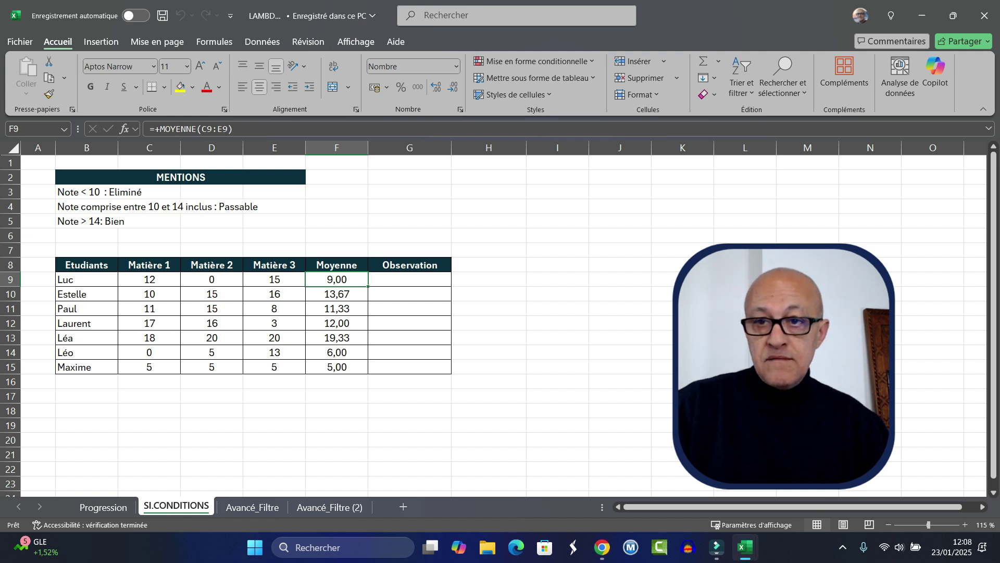
{"action": "left_click", "coordinate": [86, 207]}
{"action": "left_click_drag", "start_coordinate": [10, 235], "coordinate": [12, 237]}
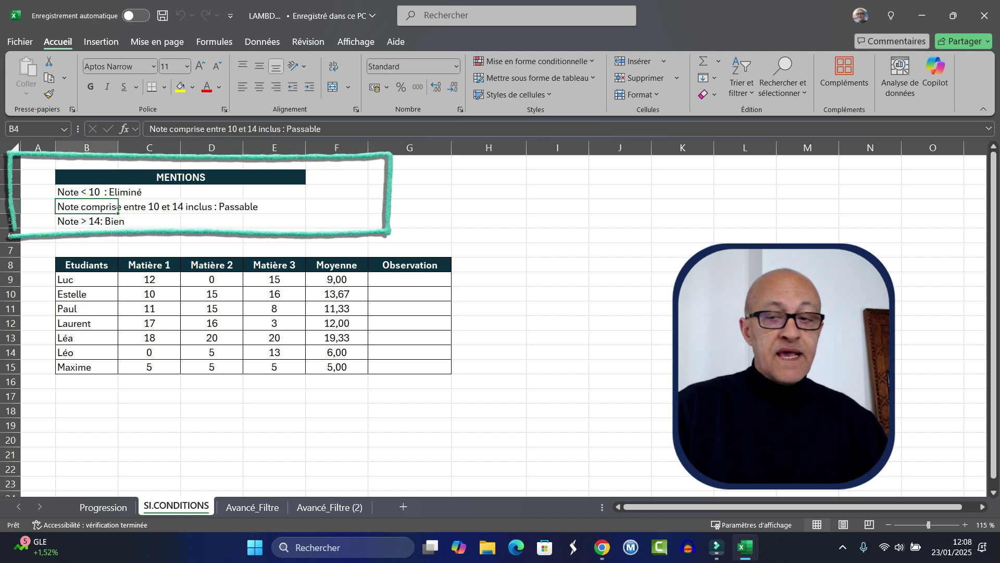
{"action": "key", "text": "Right"}
{"action": "key", "text": "Right"}
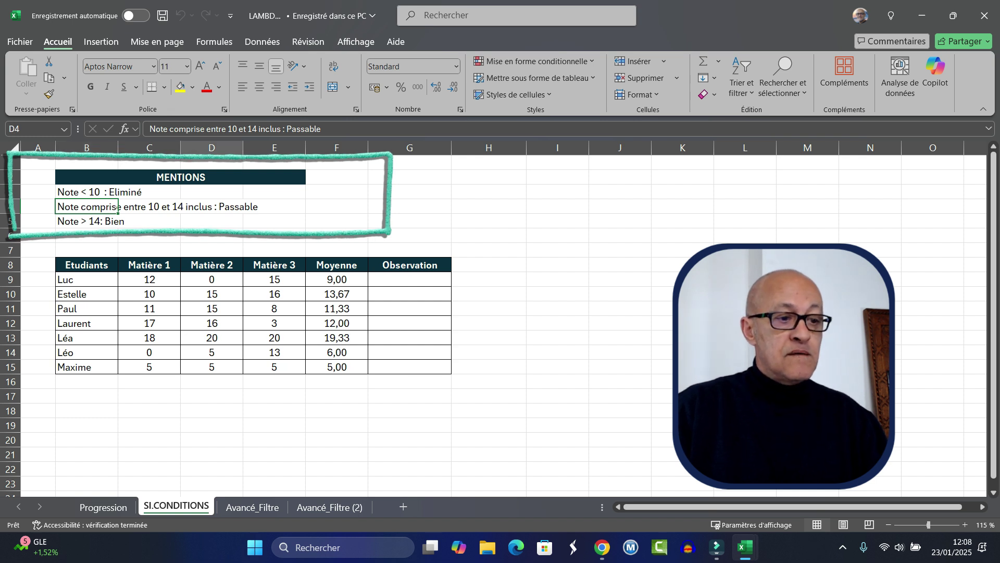
{"action": "left_click", "coordinate": [86, 221]}
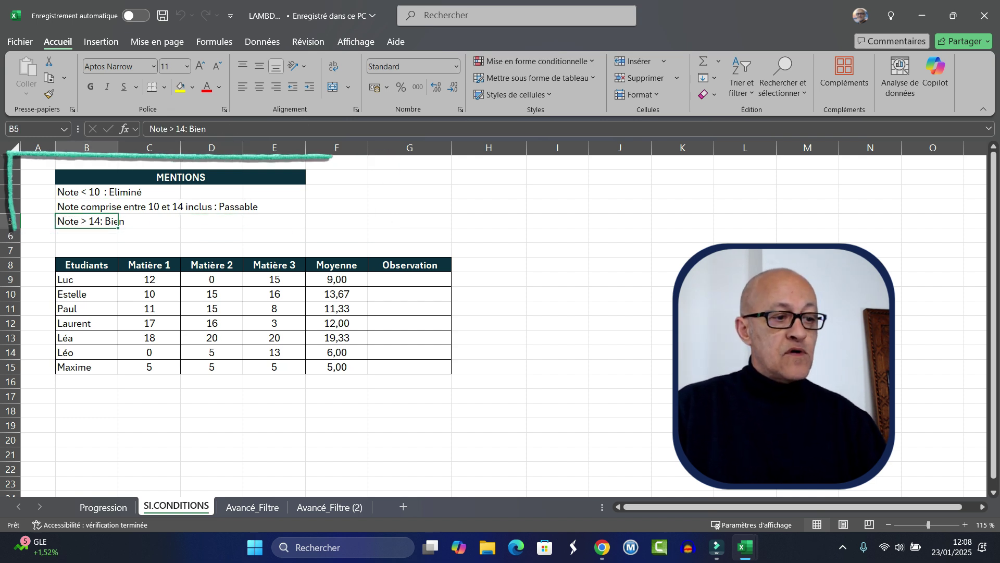
{"action": "left_click_drag", "start_coordinate": [334, 155], "coordinate": [9, 235]}
{"action": "left_click", "coordinate": [410, 280]}
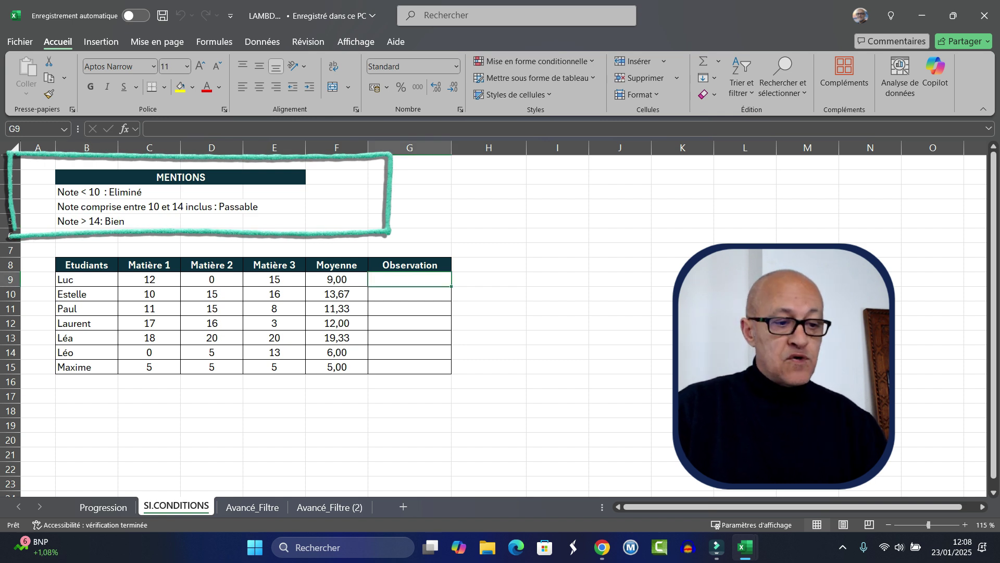
{"action": "left_click_drag", "start_coordinate": [410, 279], "coordinate": [409, 367]}
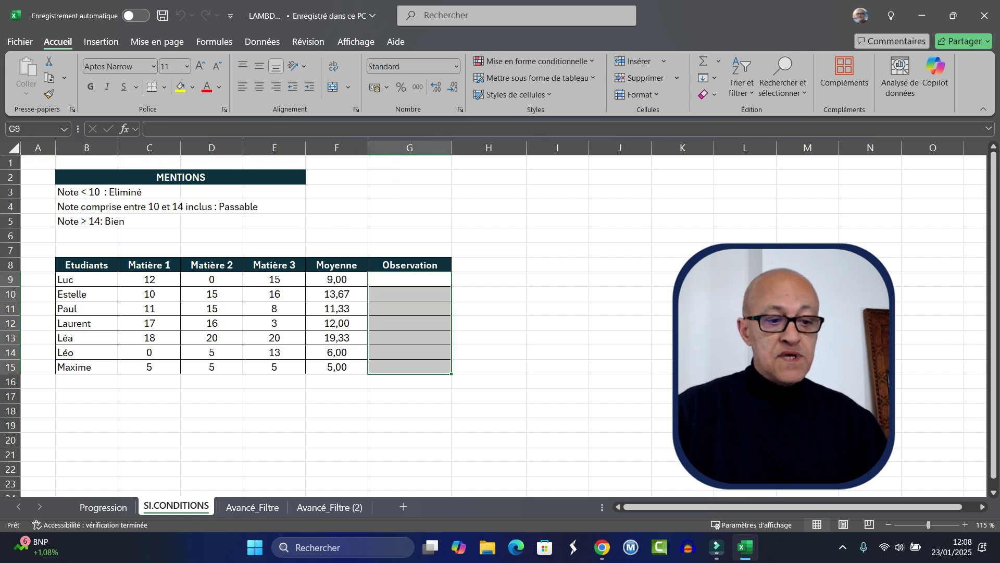
Enter =SI.CONDITIONS(F9<10;"Eliminé";F9<=14;"Passable";F9>14;"Bien") for the Observation cells G9:G15
{"action": "type", "text": "=si"}
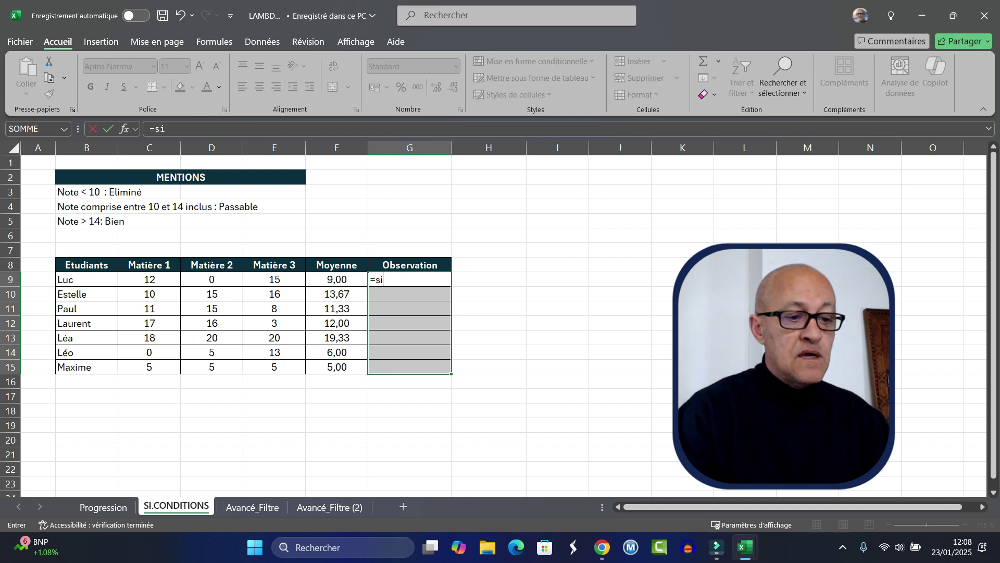
{"action": "type", "text": ".condi"}
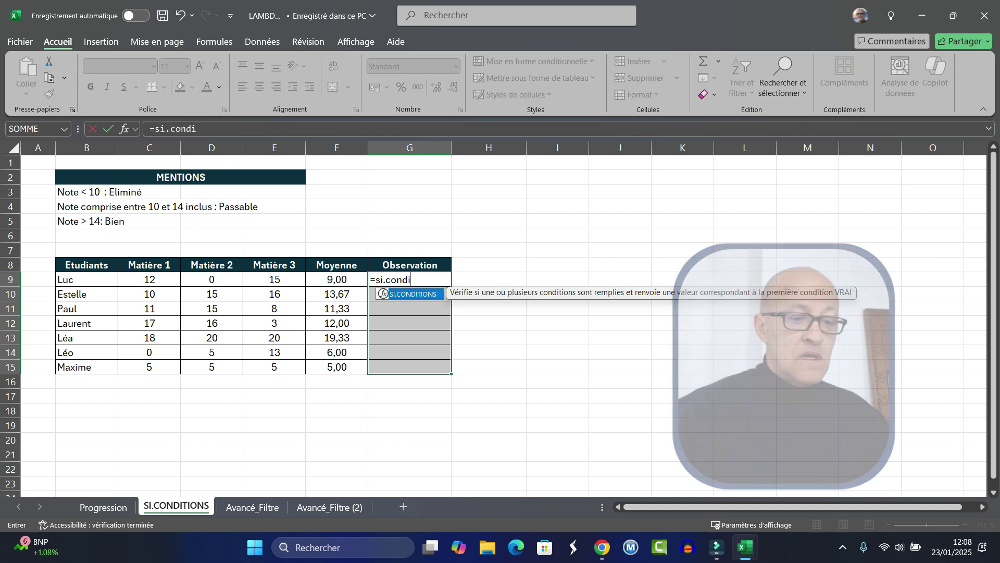
{"action": "key", "text": "Tab"}
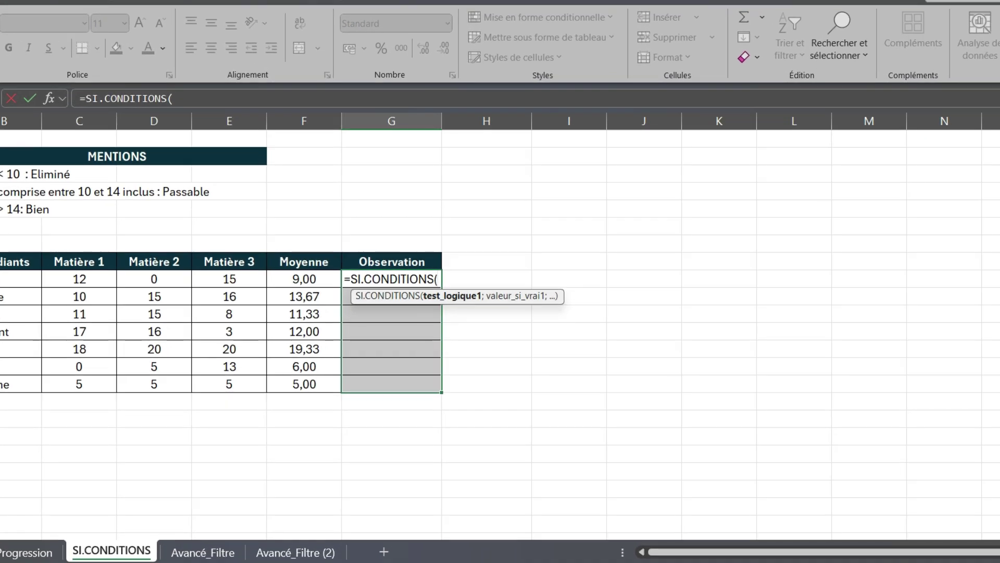
{"action": "left_click", "coordinate": [305, 278]}
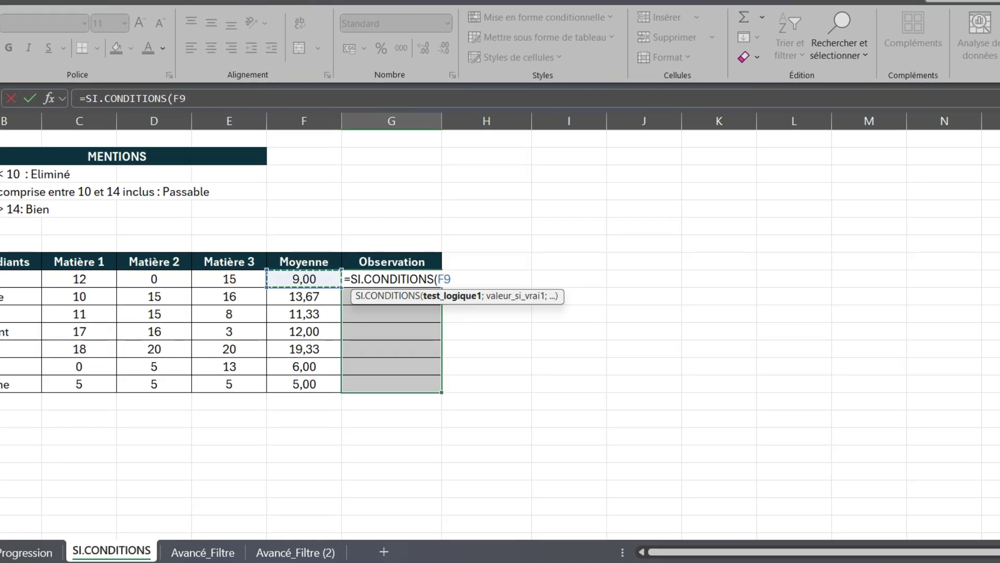
{"action": "type", "text": "<10"}
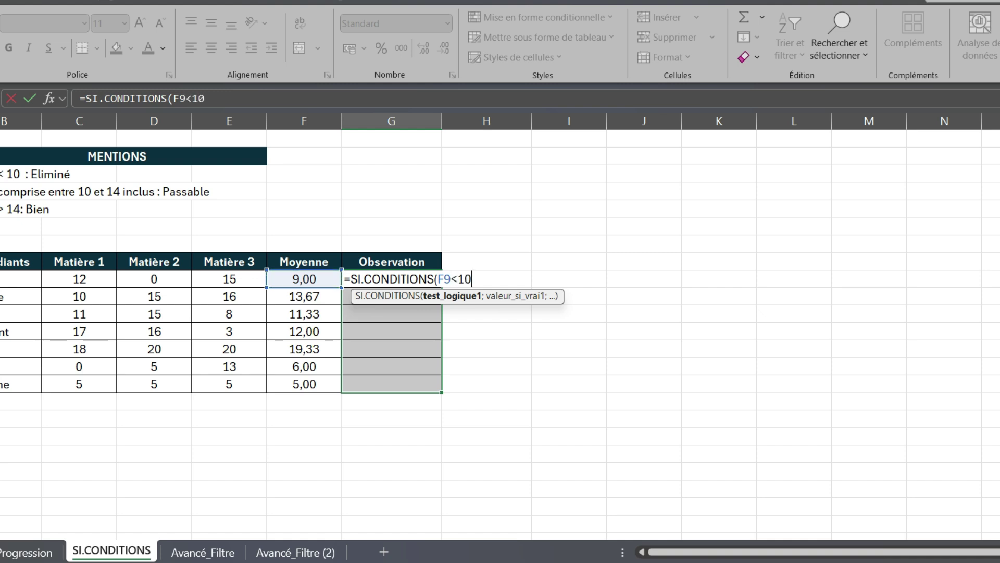
{"action": "type", "text": ";\"Eliminé\""}
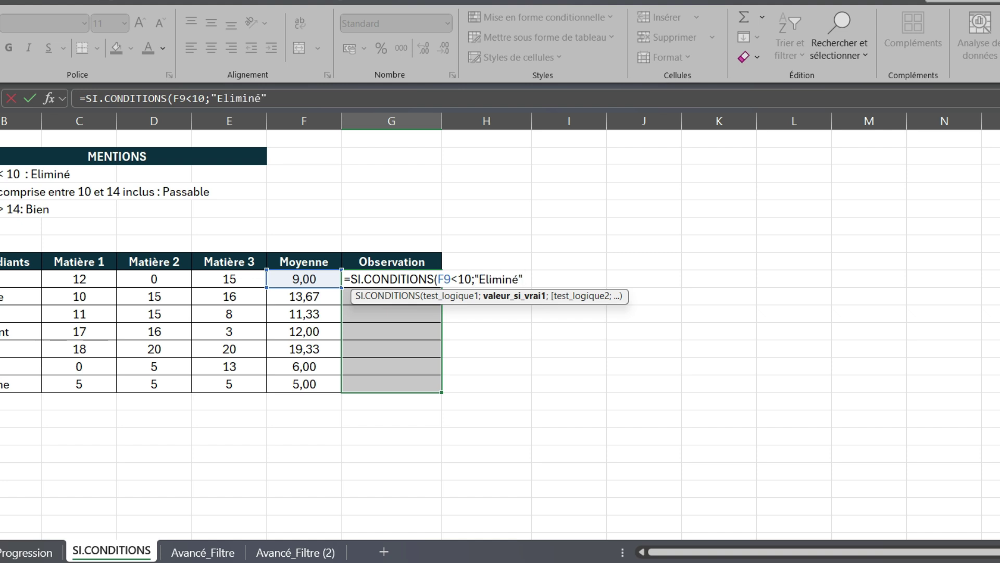
{"action": "type", "text": ";"}
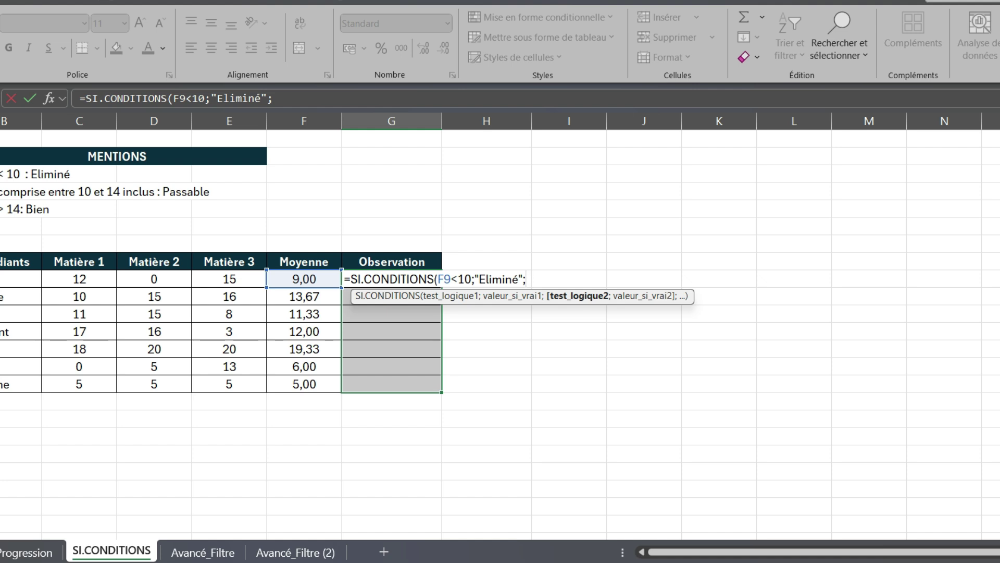
{"action": "left_click", "coordinate": [304, 279]}
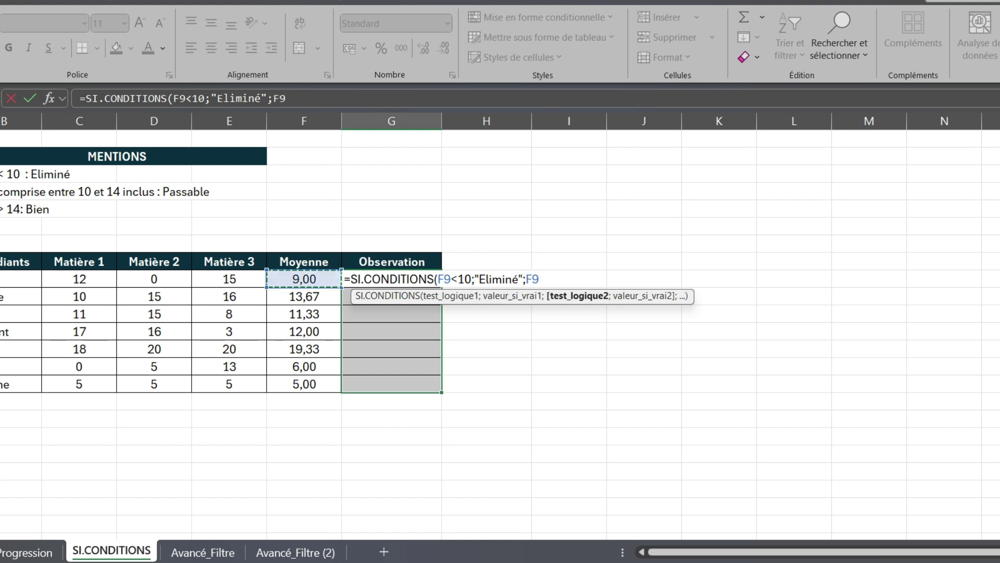
{"action": "type", "text": "<"}
{"action": "type", "text": "=14;\"Pa"}
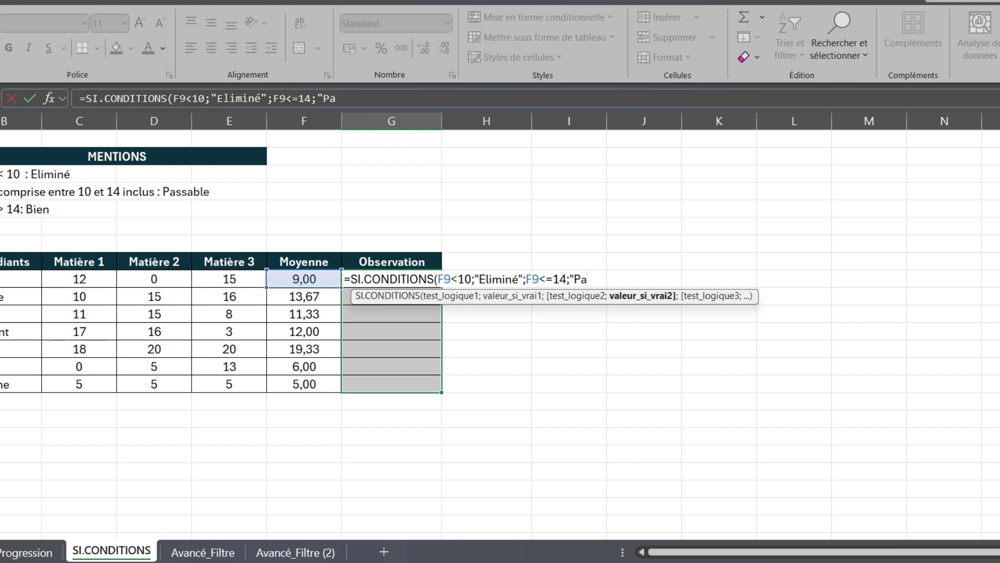
{"action": "type", "text": "ssable\""}
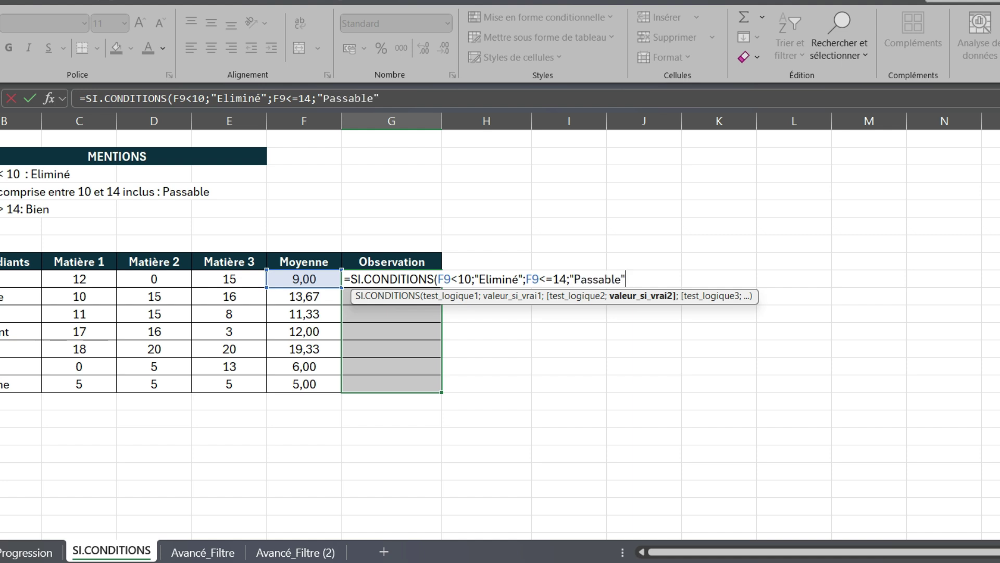
{"action": "type", "text": ";"}
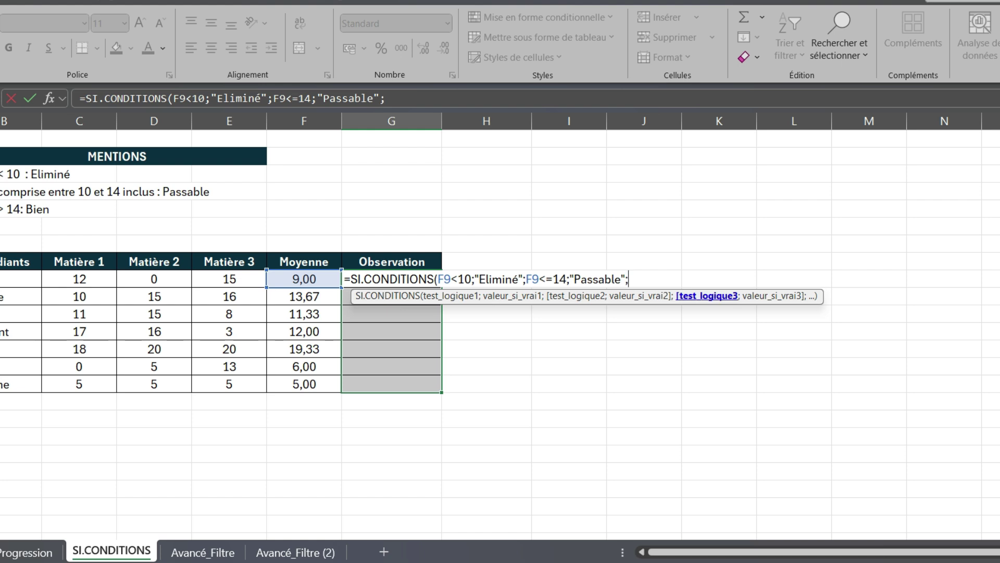
{"action": "left_click", "coordinate": [304, 279]}
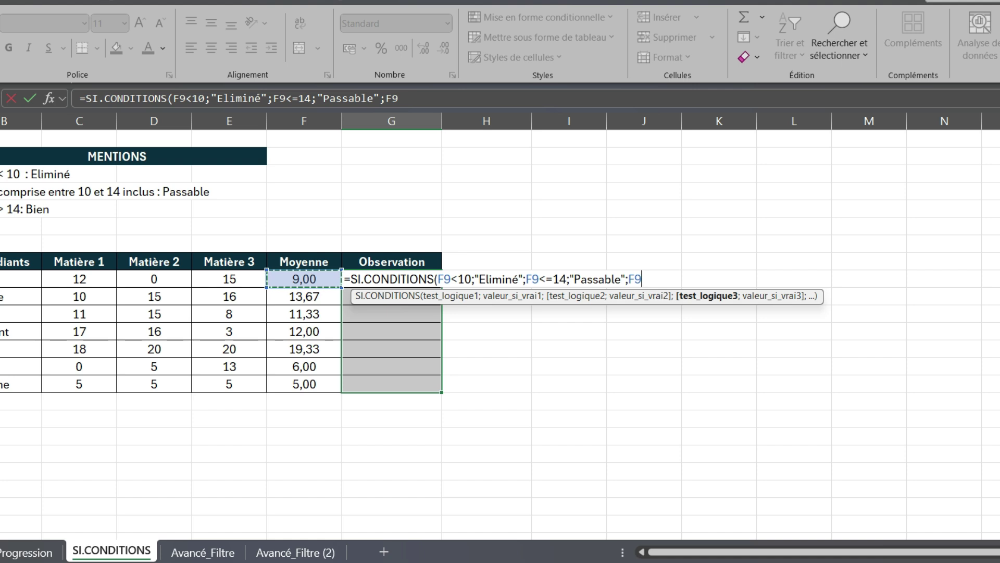
{"action": "type", "text": ">14;\"Bien\""}
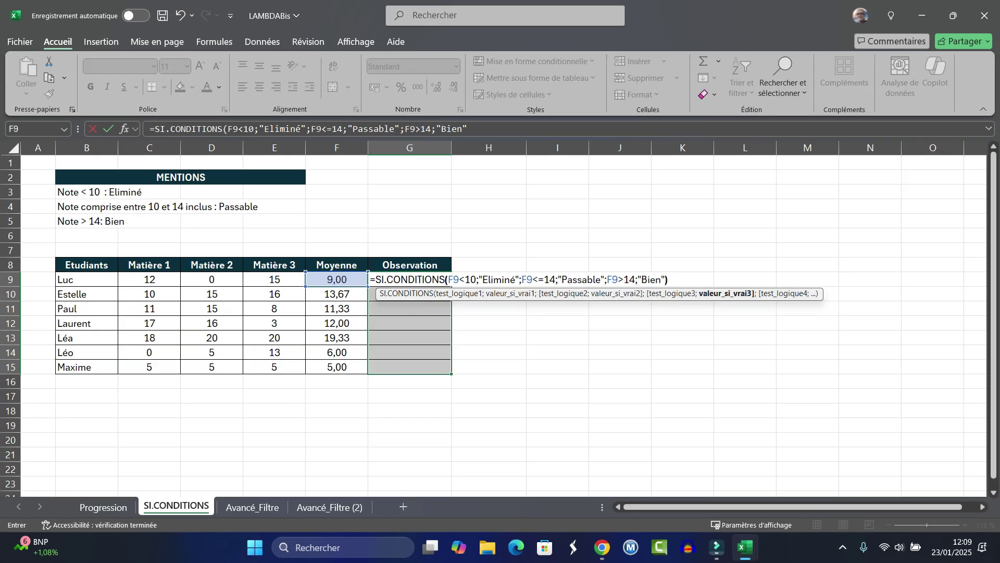
{"action": "type", "text": ")"}
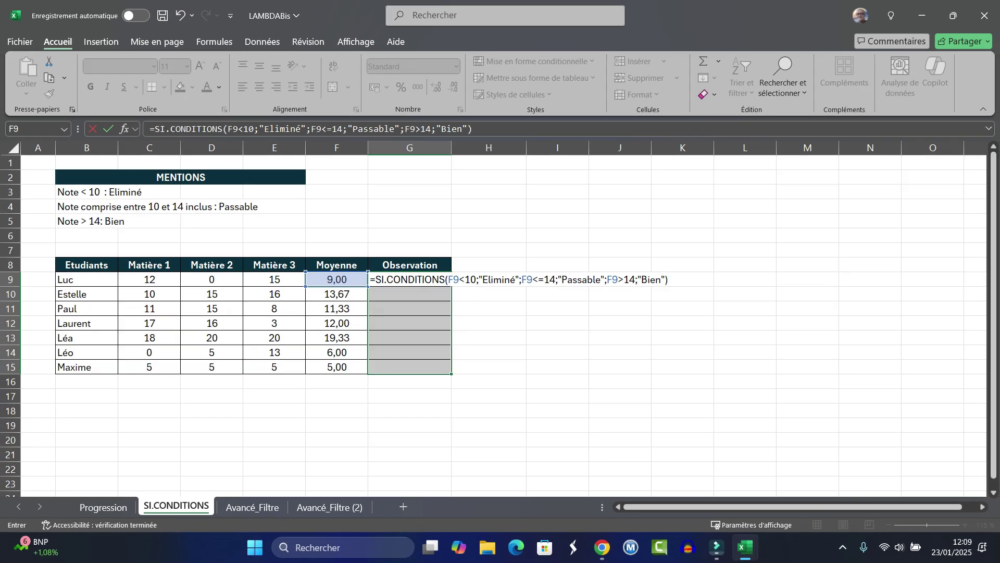
{"action": "key", "text": "ctrl+Return"}
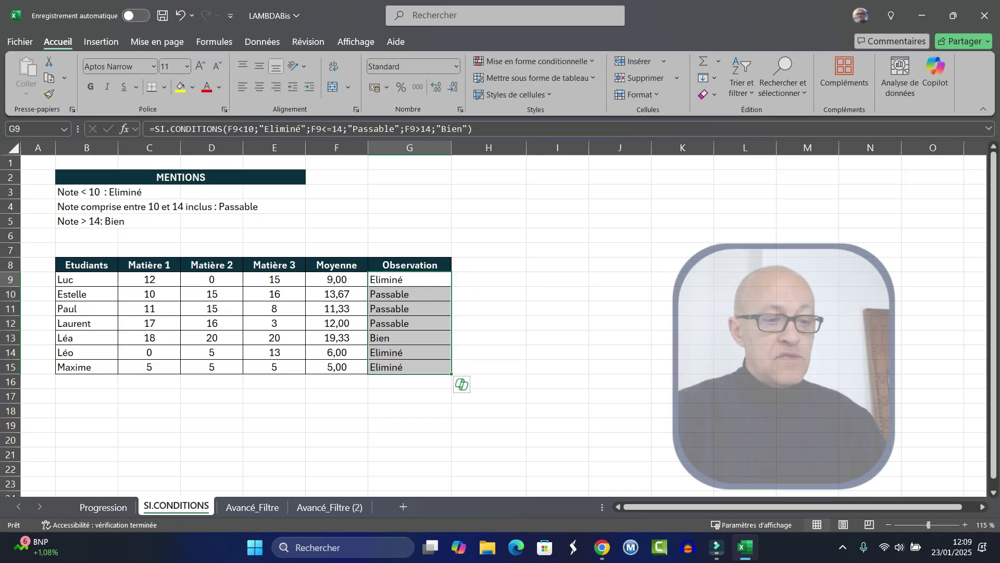
Review G9's SI.CONDITIONS formula and keep it unchanged
{"action": "left_click", "coordinate": [409, 280]}
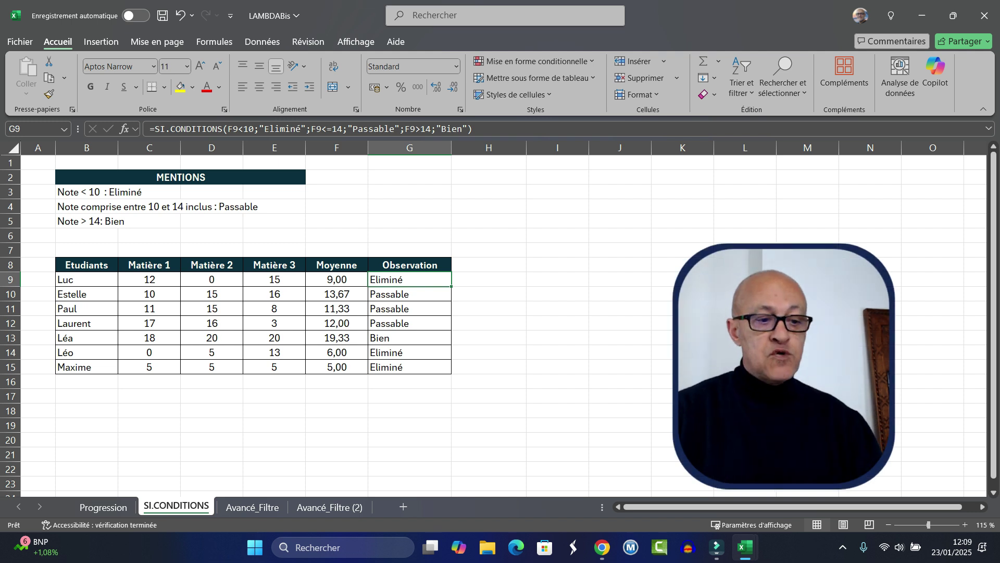
{"action": "left_click", "coordinate": [489, 279]}
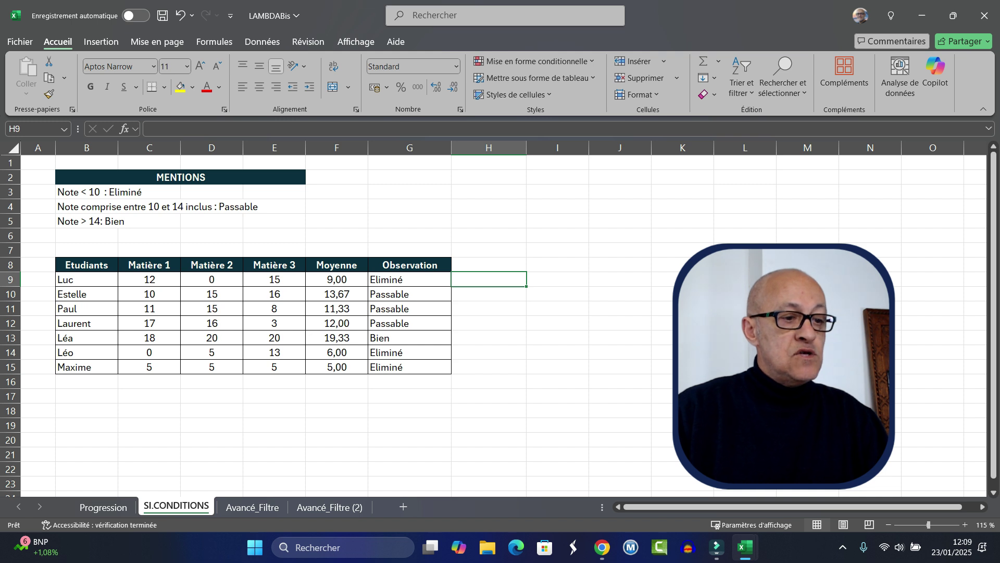
{"action": "left_click", "coordinate": [410, 279]}
{"action": "key", "text": "F2"}
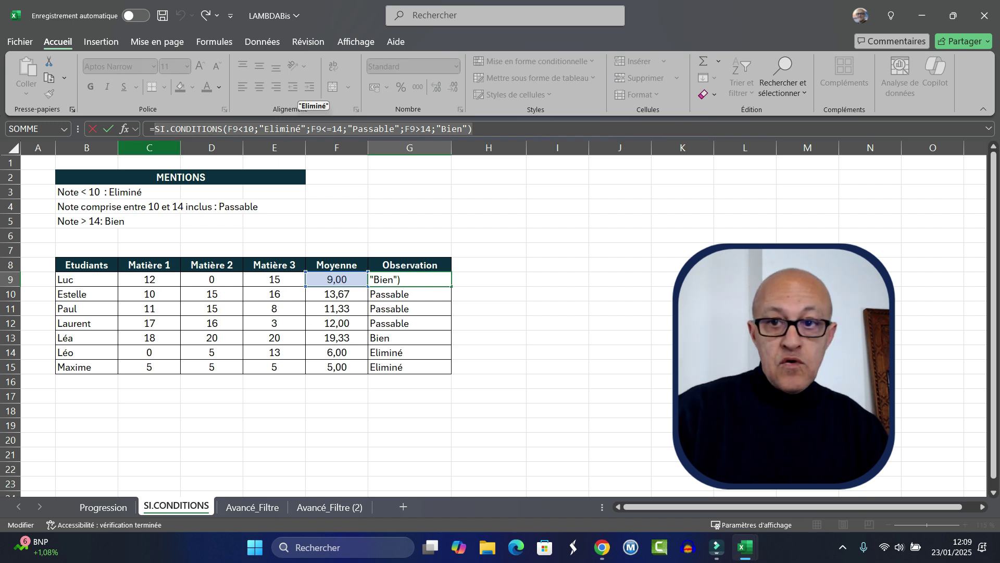
{"action": "left_click", "coordinate": [281, 129]}
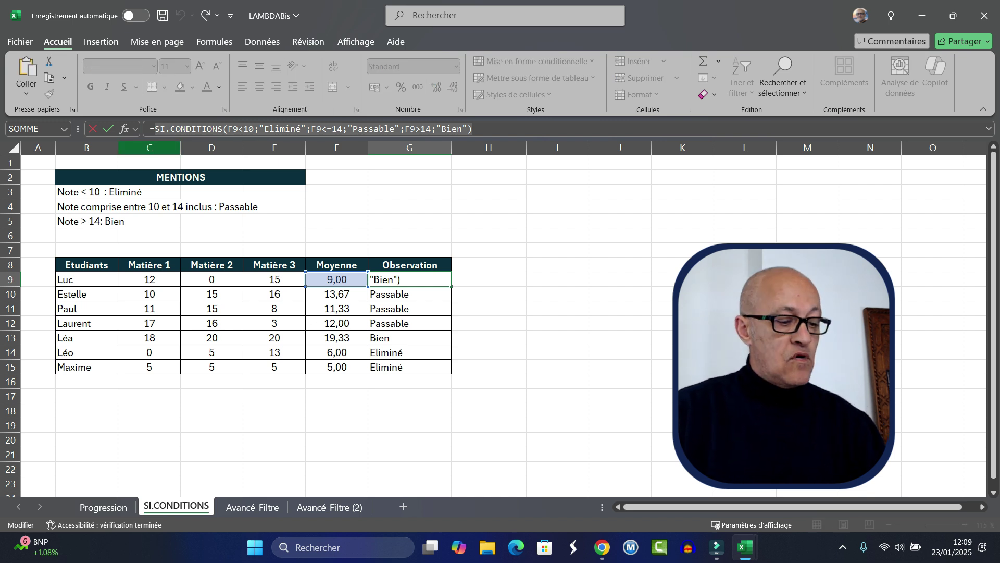
{"action": "key", "text": "ctrl+Return"}
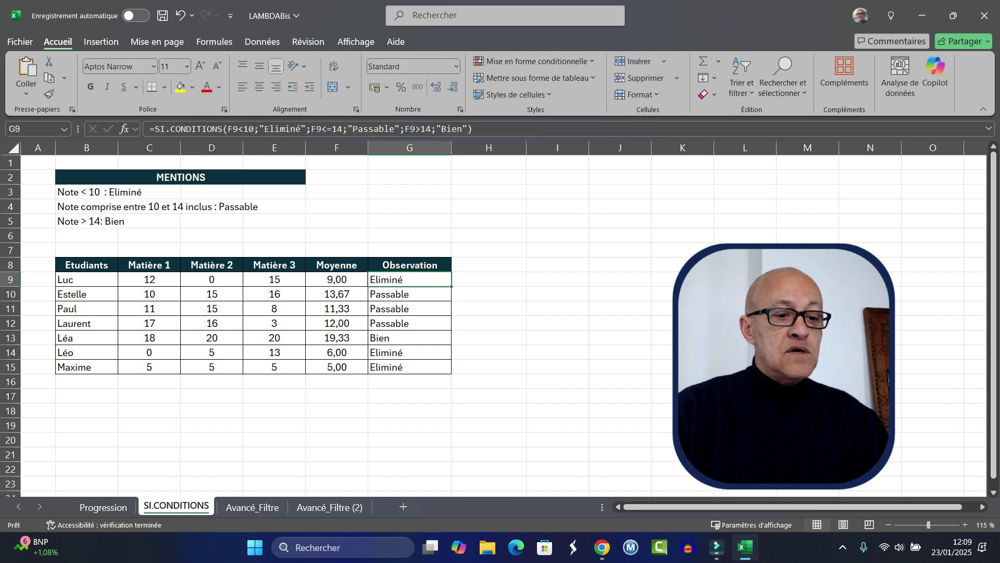
{"action": "left_click", "coordinate": [489, 293]}
{"action": "left_click", "coordinate": [215, 42]}
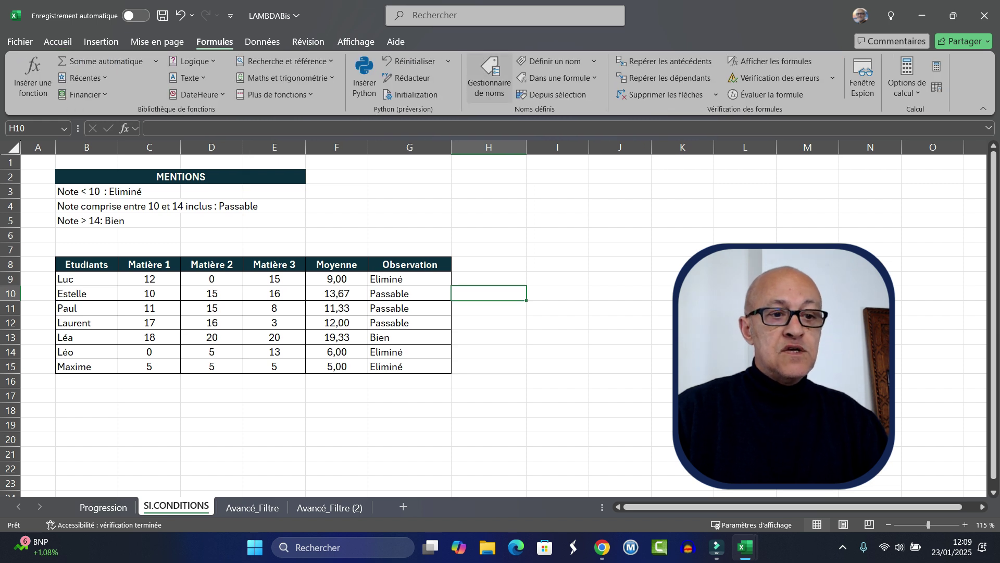
Start a new name called Observation, with its reference selected for replacement
{"action": "left_click", "coordinate": [490, 78]}
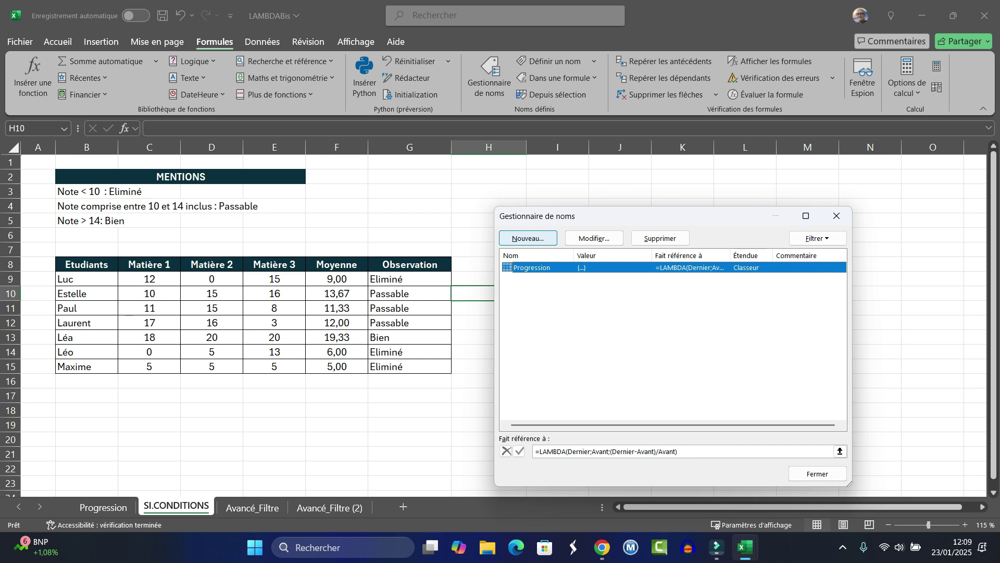
{"action": "left_click", "coordinate": [528, 238]}
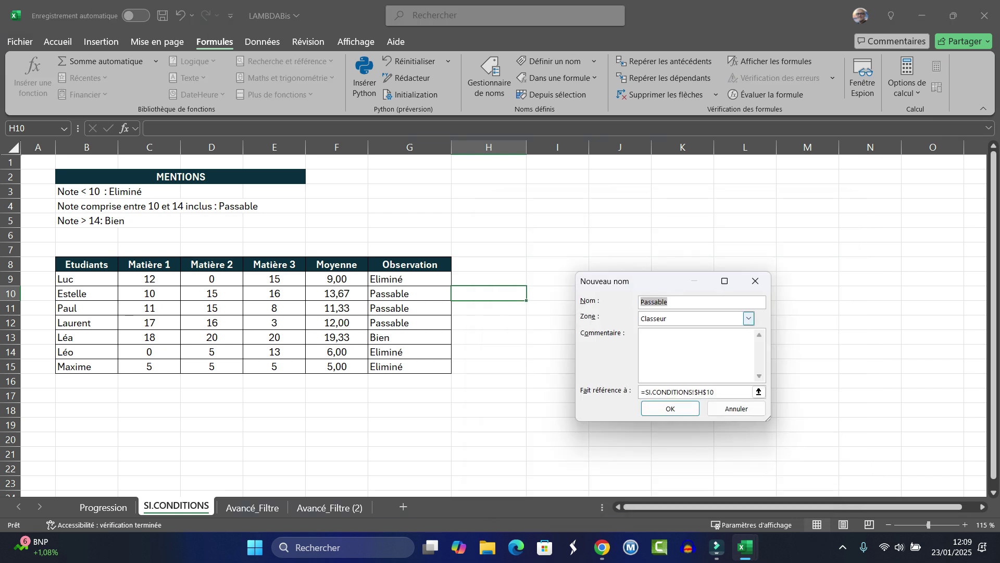
{"action": "left_click_drag", "start_coordinate": [674, 284], "coordinate": [560, 224]}
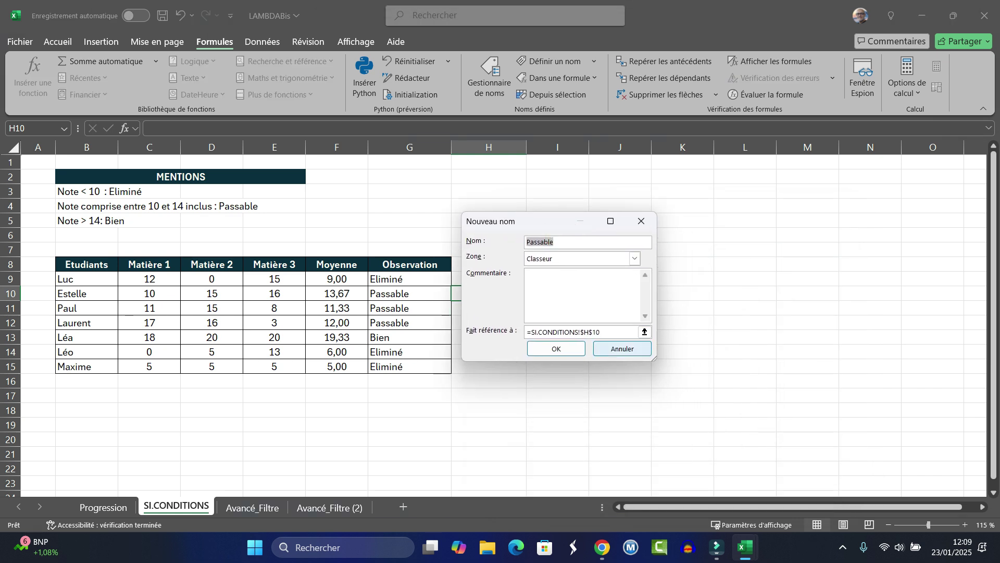
{"action": "left_click_drag", "start_coordinate": [706, 368], "coordinate": [900, 370]}
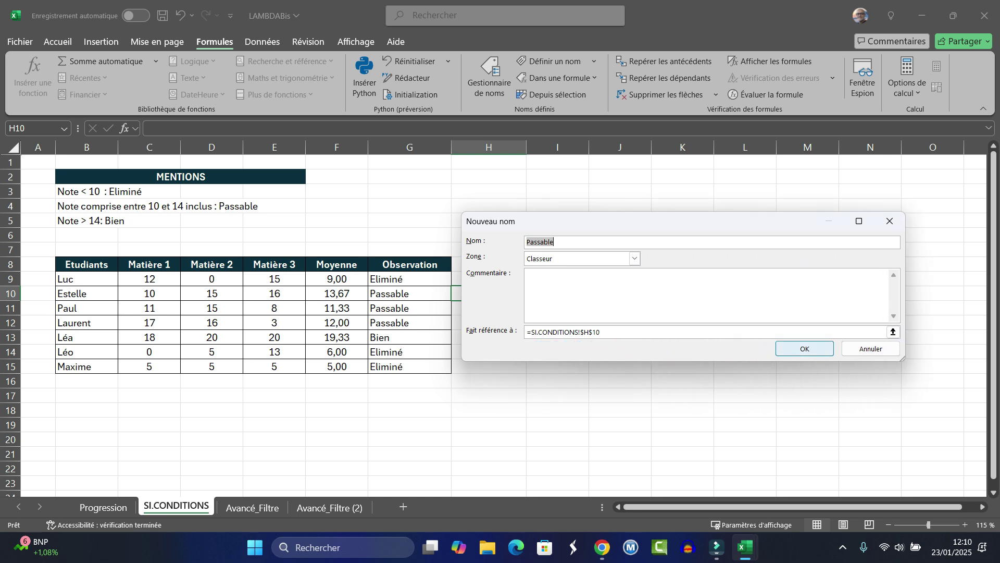
{"action": "type", "text": "Observation"}
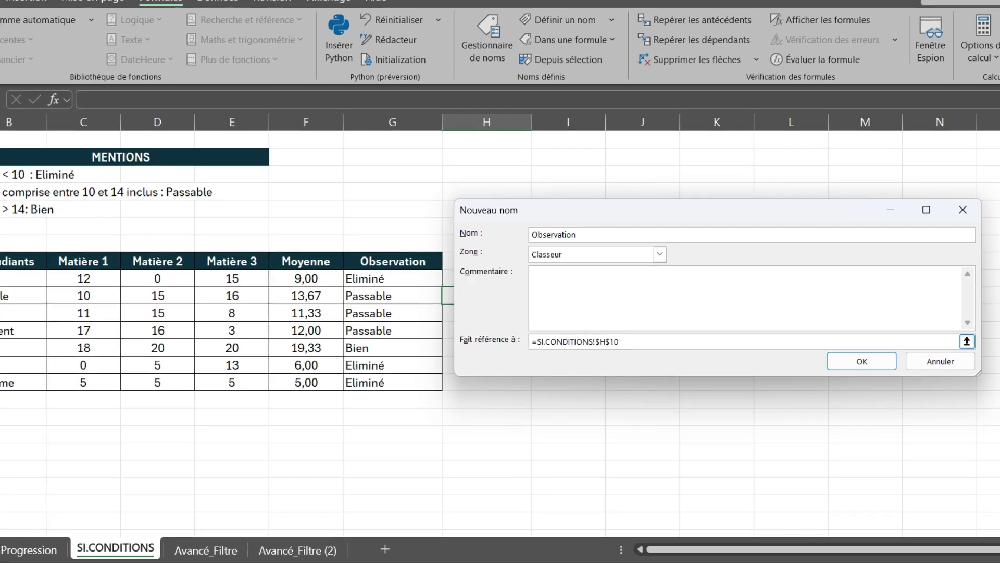
{"action": "left_click_drag", "start_coordinate": [602, 332], "coordinate": [531, 342]}
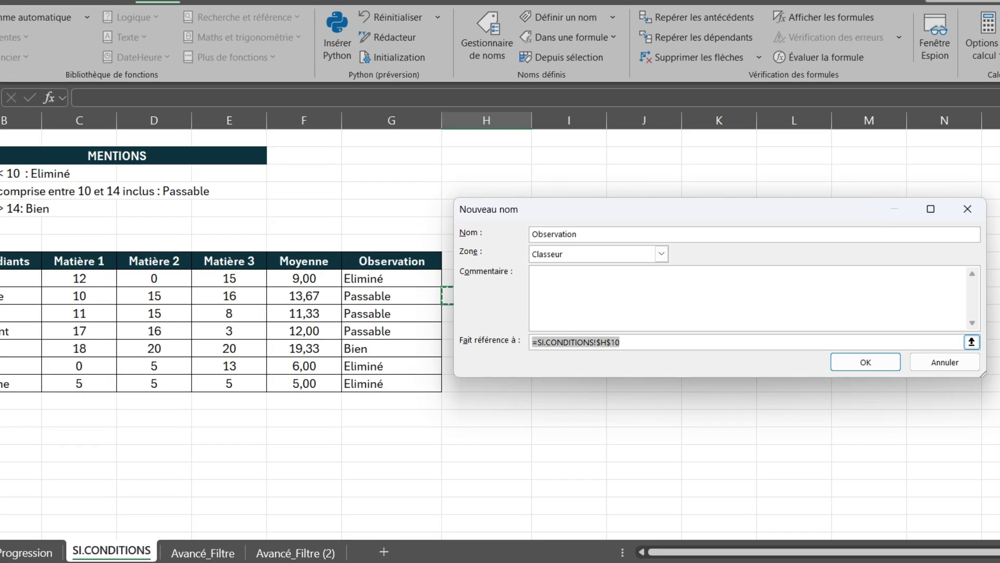
Write =LAMBDA(Moyenne; followed by the pasted SI.CONDITIONS grading formula as the reference
{"action": "type", "text": "="}
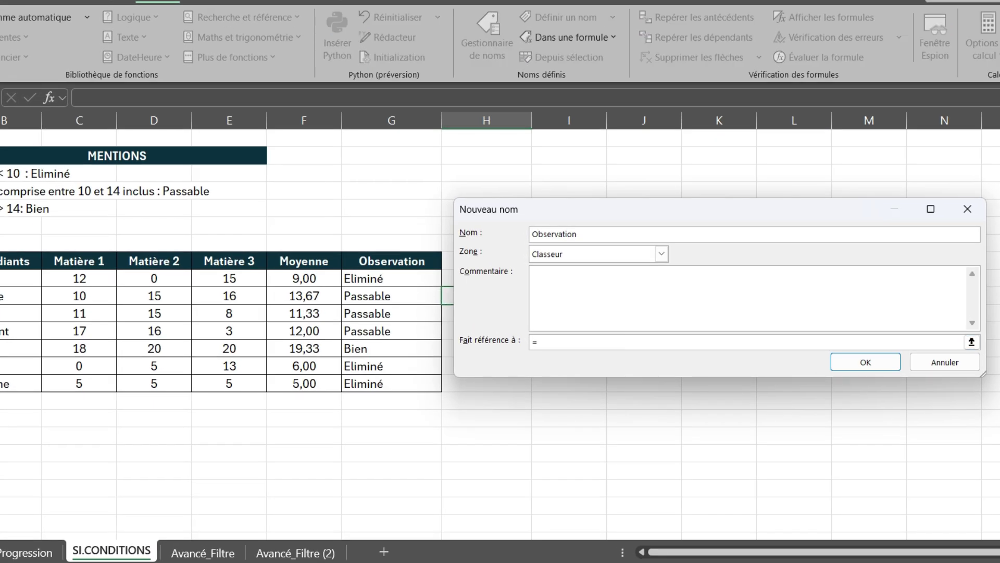
{"action": "type", "text": "LAMBDA"}
{"action": "type", "text": "Mou"}
{"action": "key", "text": "BackSpace"}
{"action": "type", "text": "yenne;"}
{"action": "key", "text": "ctrl+v"}
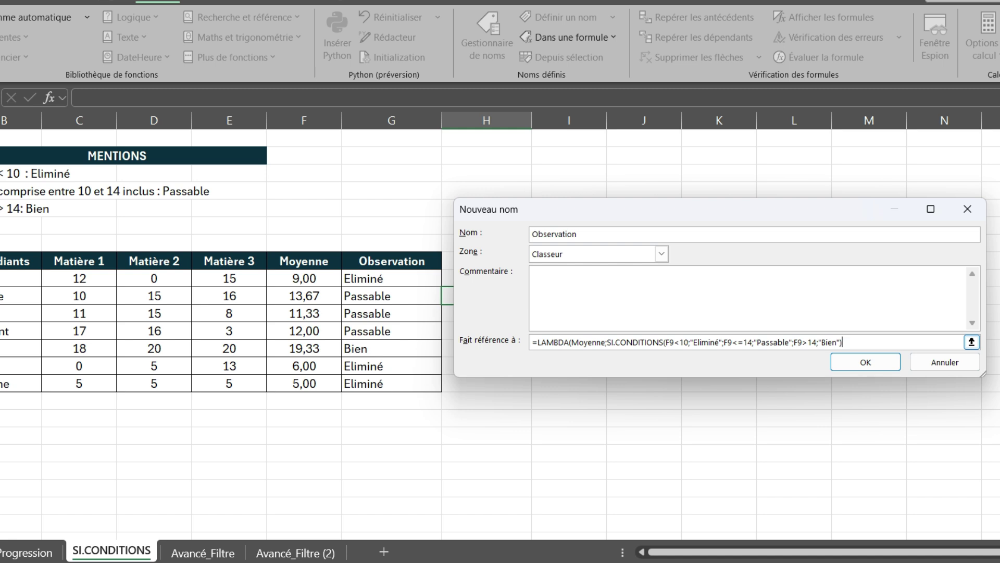
Replace the three F9 references with Moyenne and save the Observation name
{"action": "double_click", "coordinate": [670, 342]}
{"action": "type", "text": "Moyenne"}
{"action": "double_click", "coordinate": [753, 342]}
{"action": "type", "text": "Moyenne"}
{"action": "double_click", "coordinate": [850, 342]}
{"action": "type", "text": "Moyenne"}
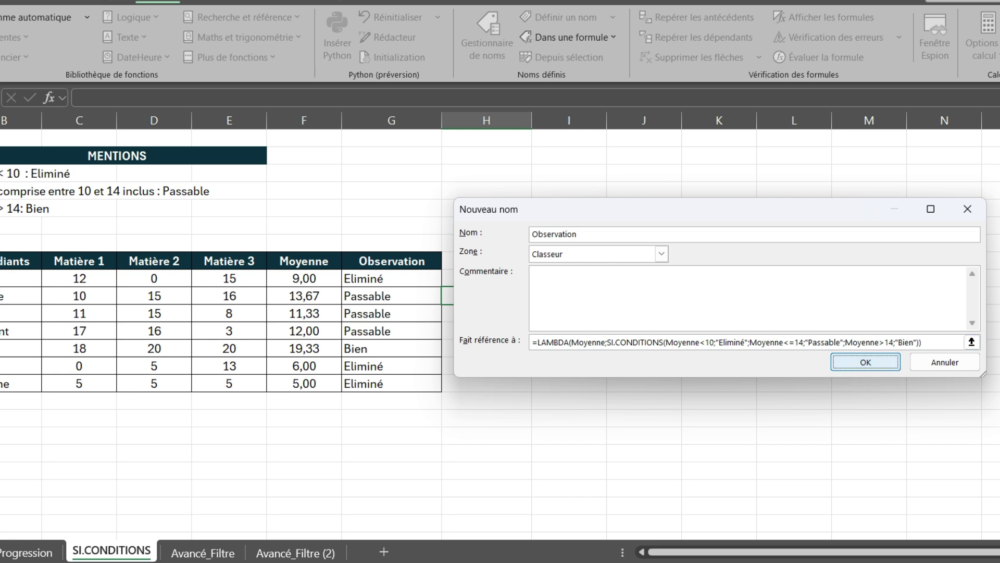
{"action": "left_click", "coordinate": [865, 361]}
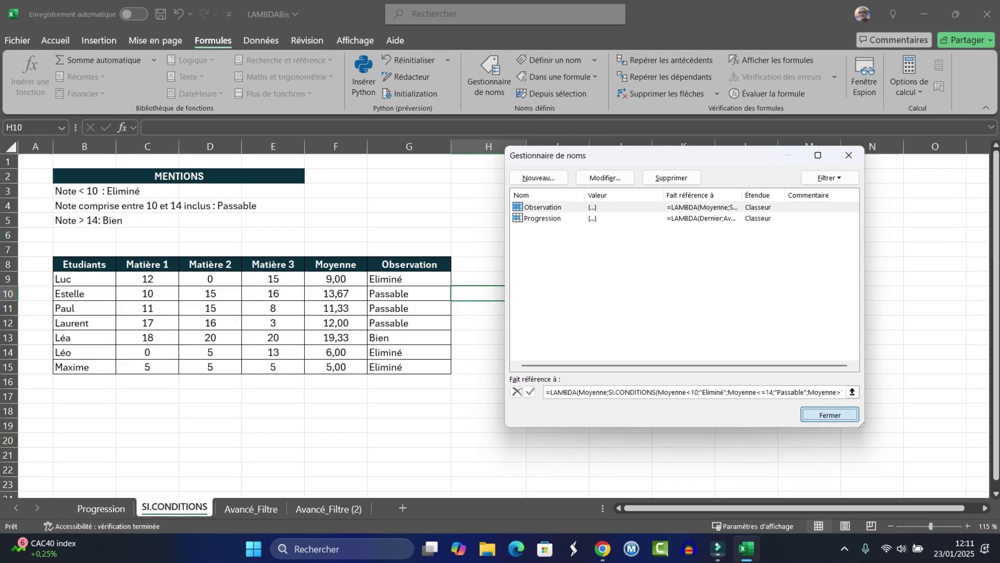
Enter =Observation(F9) in H9 and copy it down to H15
{"action": "left_click", "coordinate": [489, 279]}
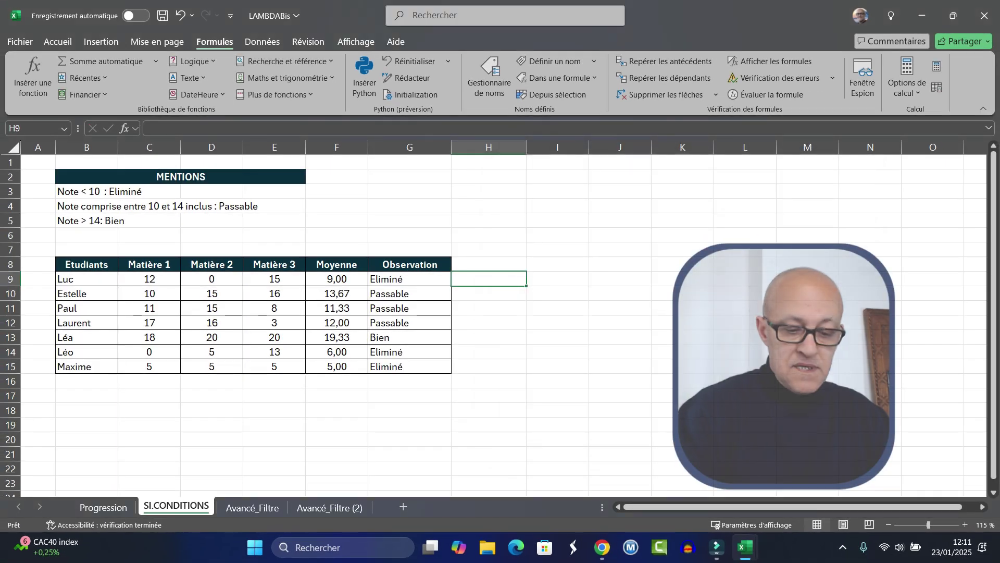
{"action": "type", "text": "="}
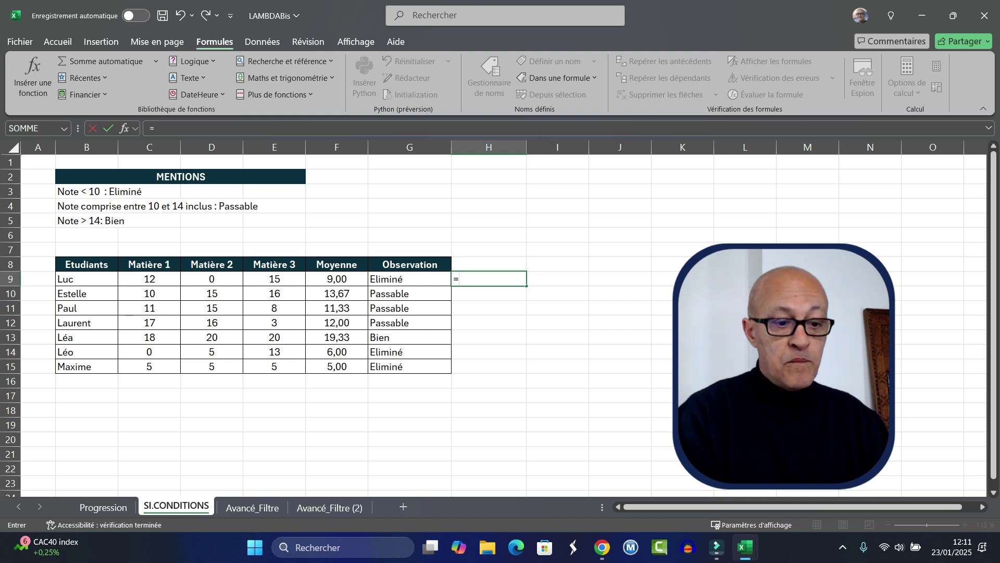
{"action": "type", "text": "ob"}
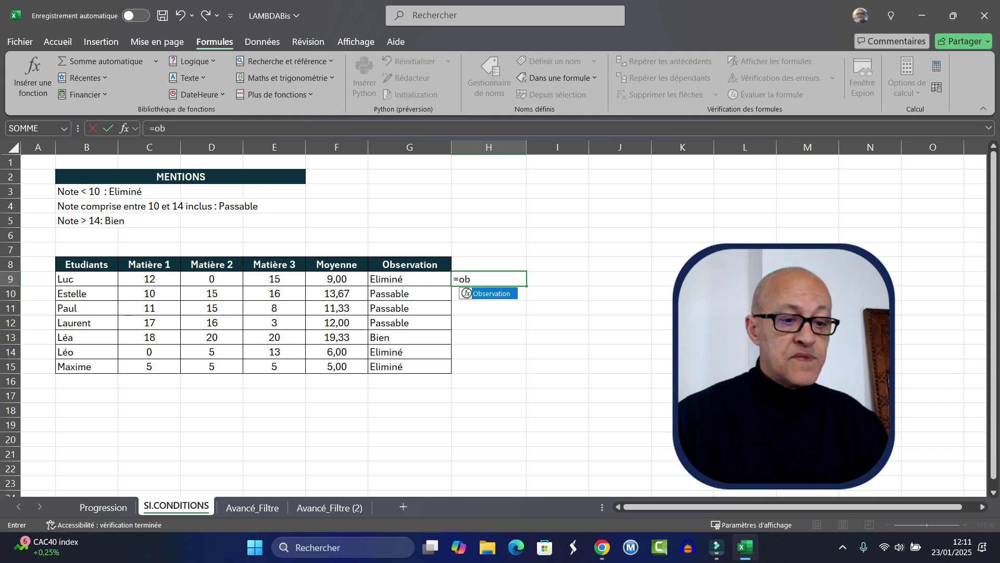
{"action": "key", "text": "Tab"}
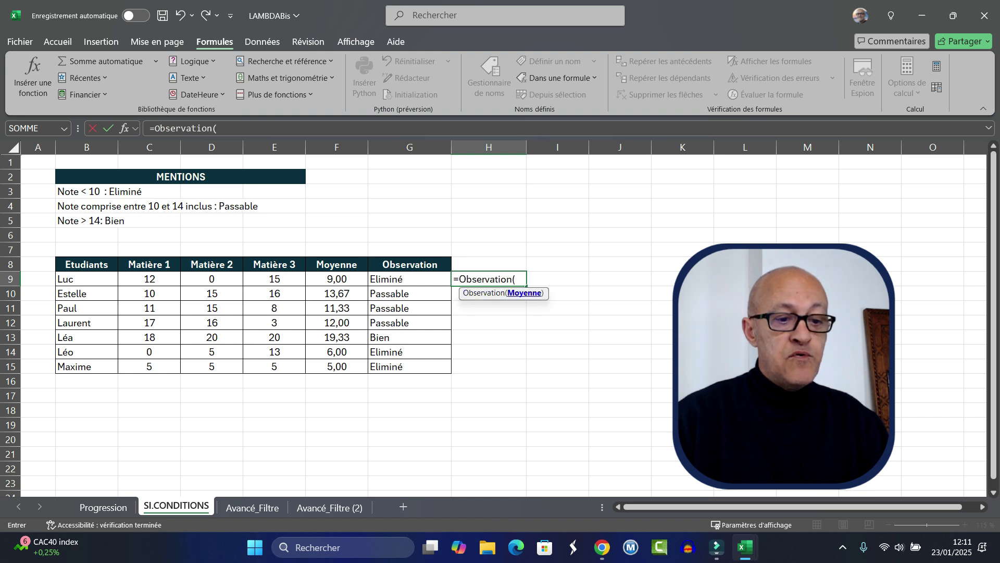
{"action": "key", "text": "Left"}
{"action": "key", "text": "Left"}
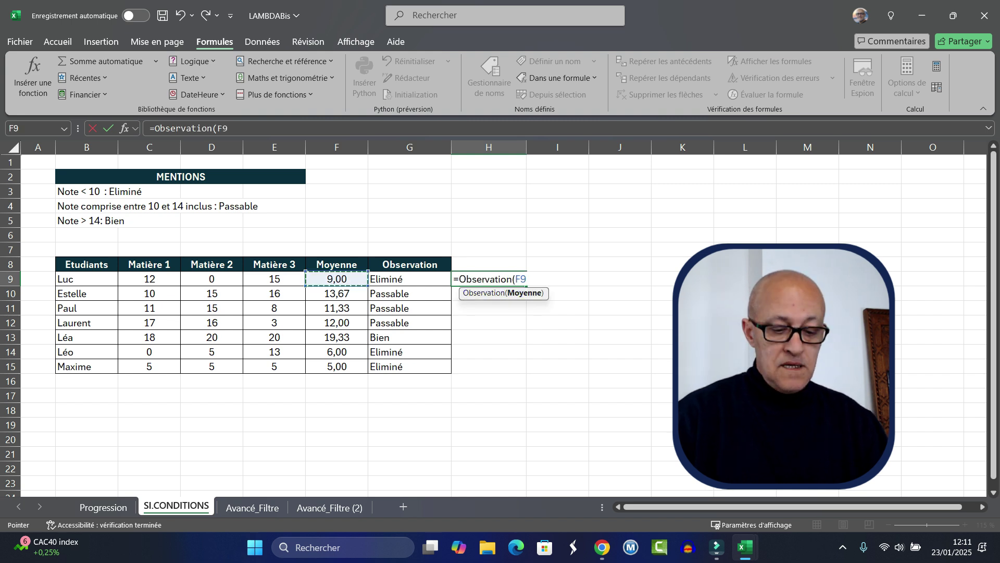
{"action": "key", "text": "Return"}
{"action": "left_click", "coordinate": [489, 278]}
{"action": "left_click_drag", "start_coordinate": [526, 285], "coordinate": [526, 373]}
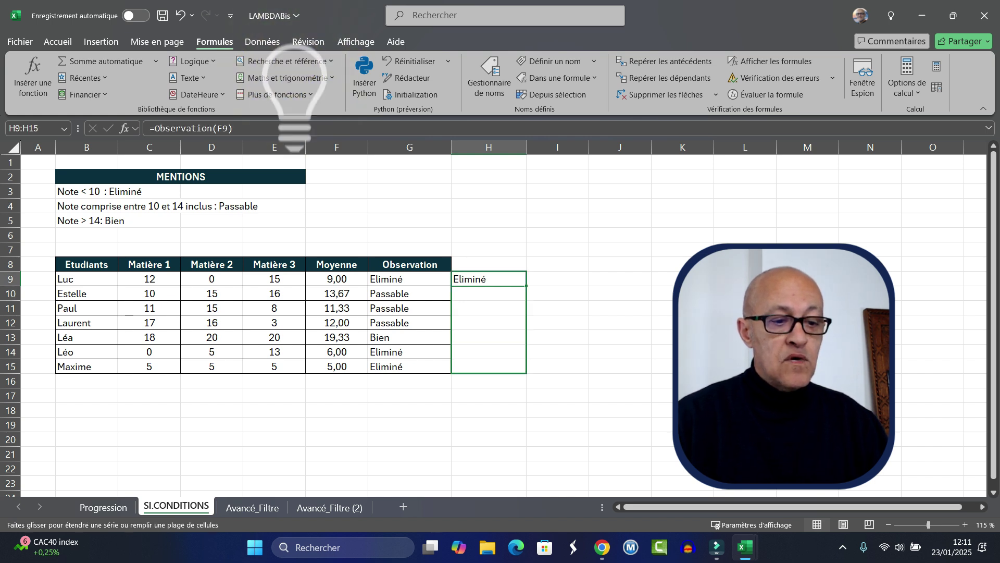
{"action": "left_click", "coordinate": [488, 337]}
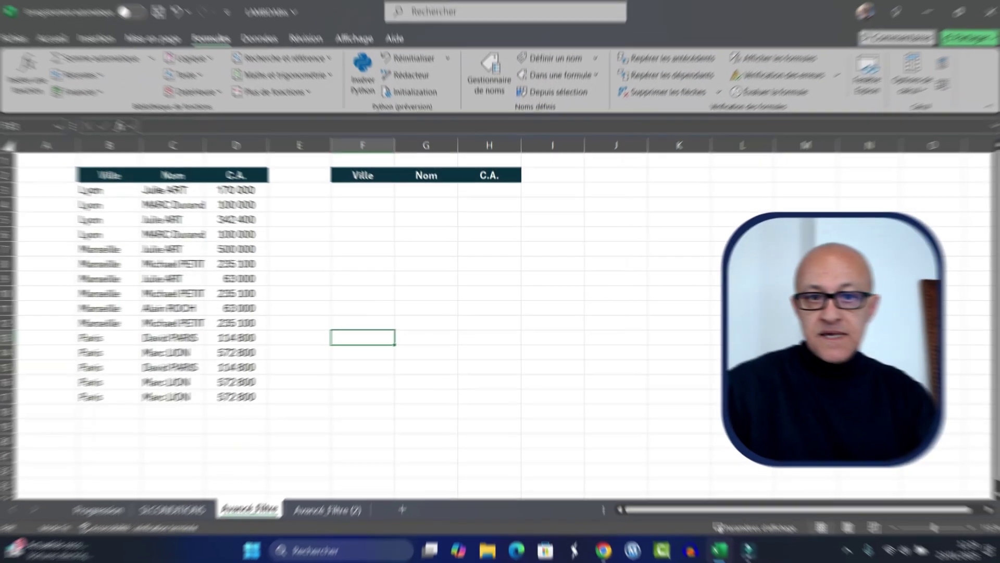
{"action": "key", "text": "Up"}
{"action": "key", "text": "Up"}
{"action": "key", "text": "Up"}
{"action": "key", "text": "Up"}
{"action": "key", "text": "Up"}
{"action": "key", "text": "Up"}
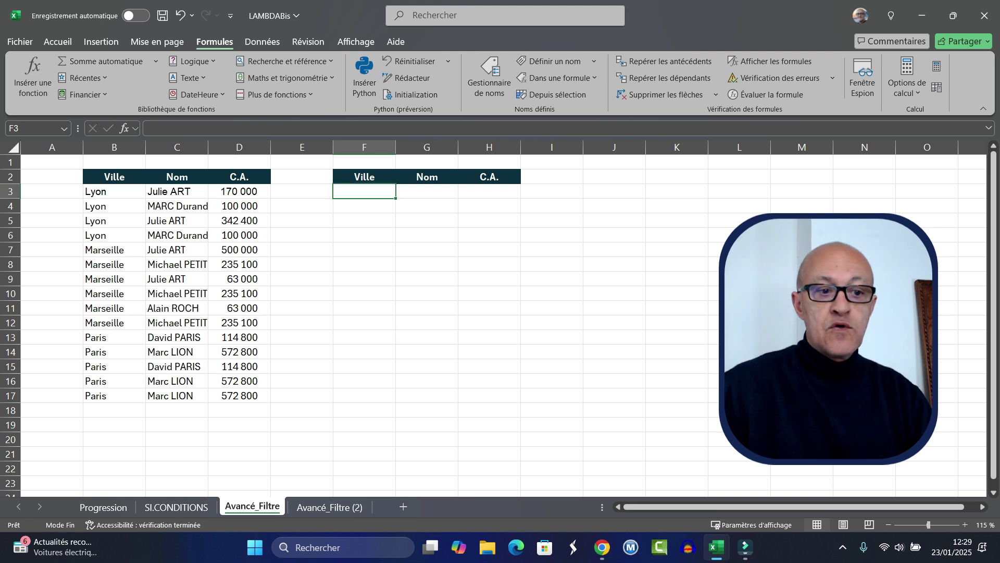
{"action": "key", "text": "Left"}
{"action": "key", "text": "Left"}
{"action": "key", "text": "Left"}
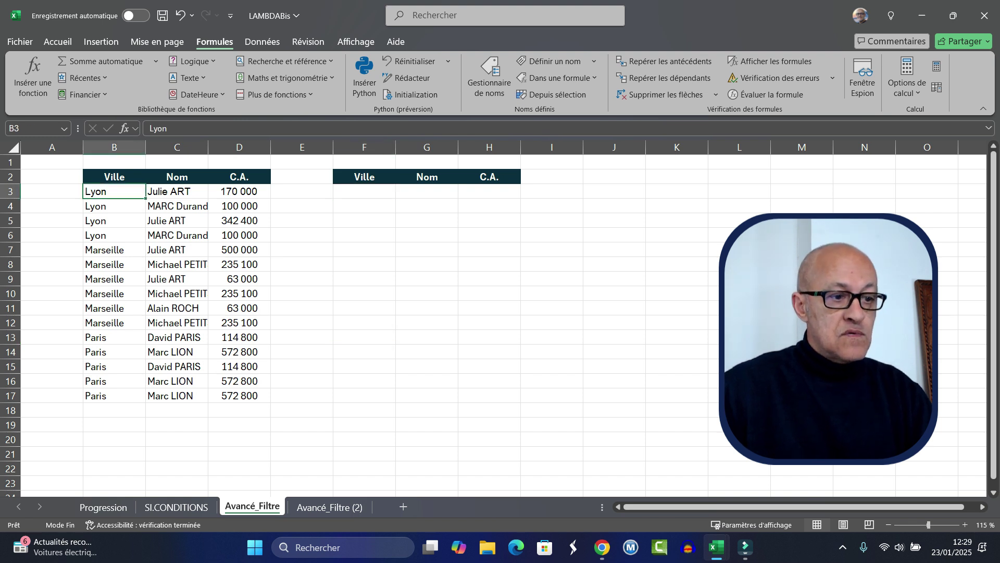
{"action": "key", "text": "shift+Right"}
{"action": "key", "text": "shift+Right"}
{"action": "key", "text": "shift+Down"}
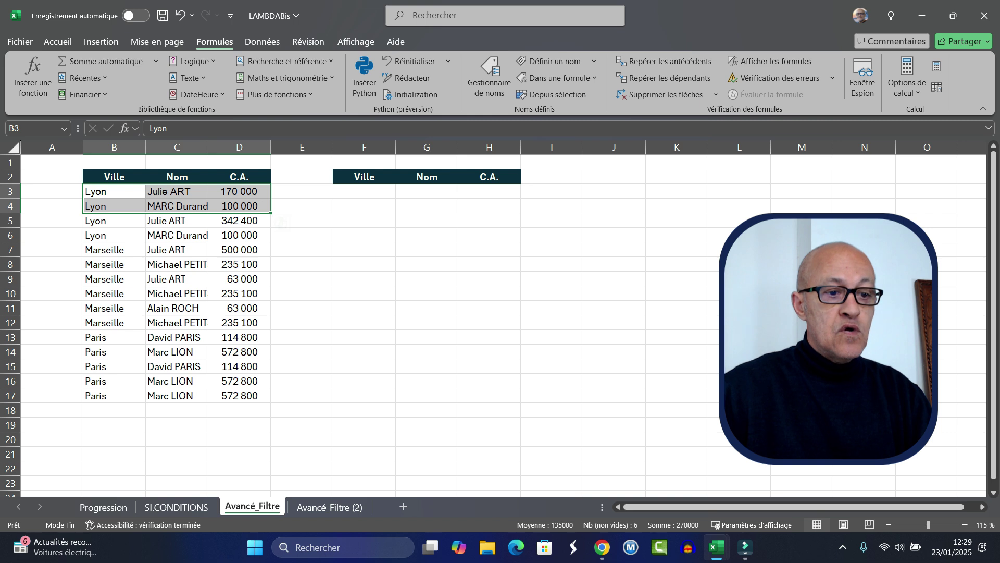
{"action": "left_click", "coordinate": [426, 191]}
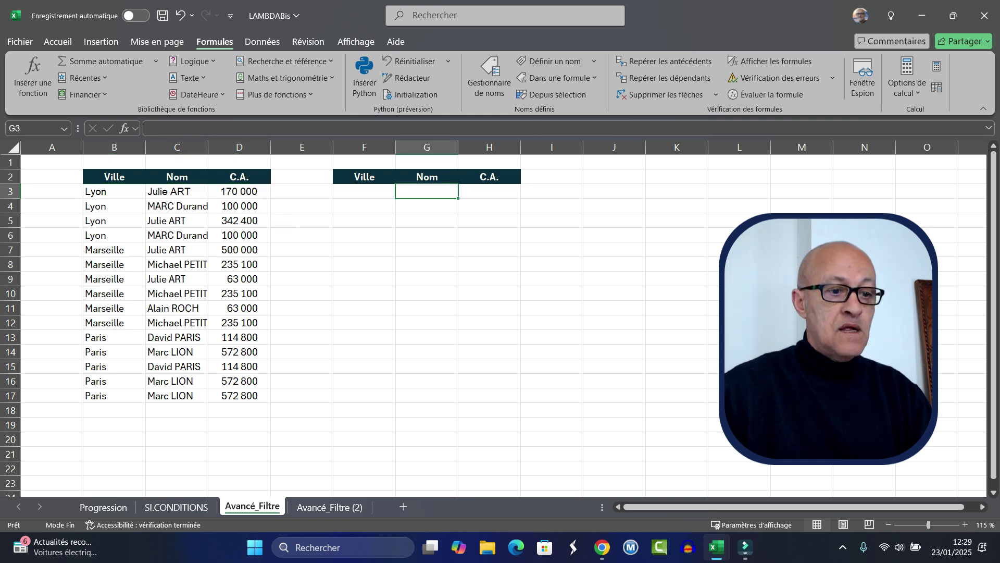
{"action": "left_click", "coordinate": [364, 191]}
{"action": "type", "text": "="}
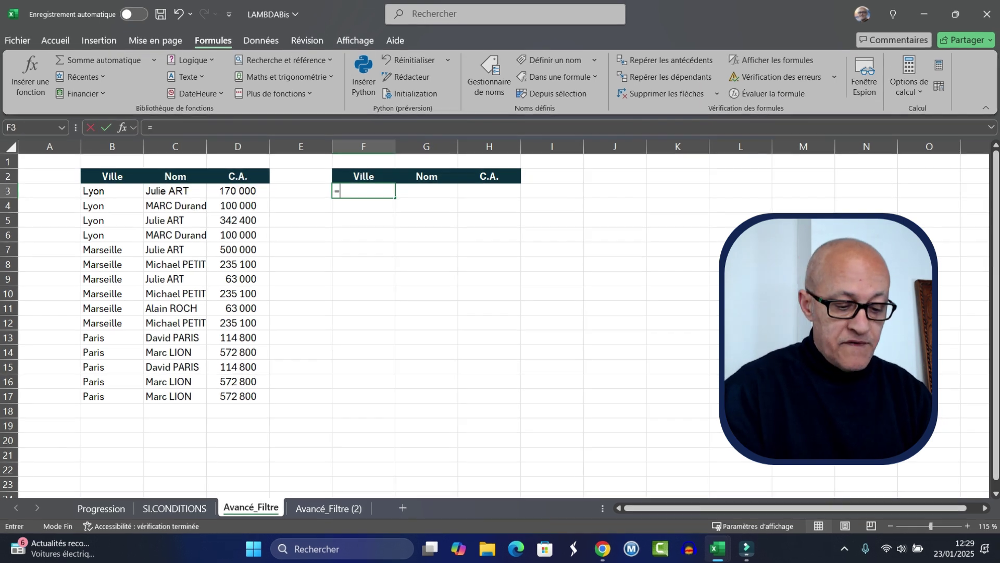
{"action": "type", "text": "filtre"}
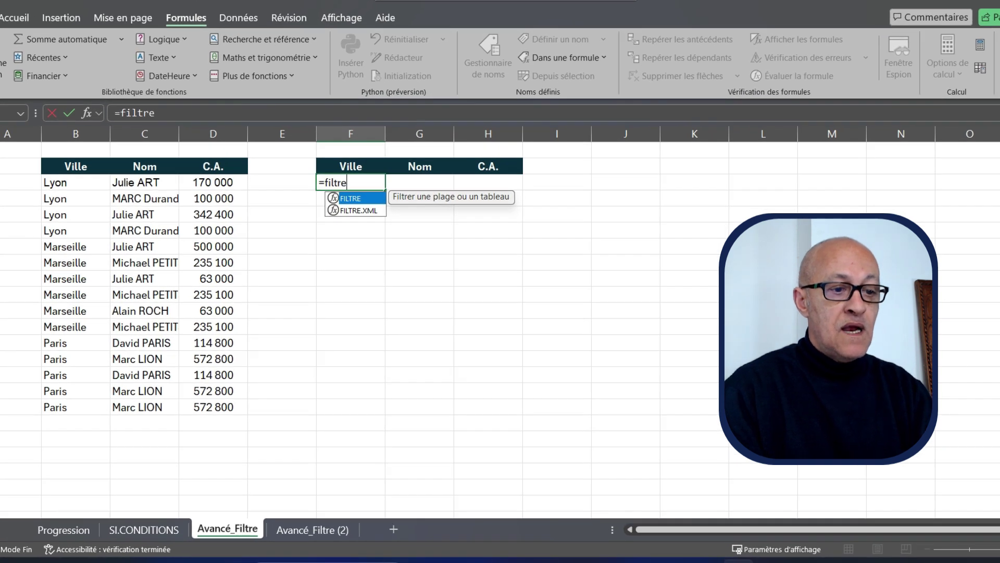
{"action": "type", "text": "("}
{"action": "left_click_drag", "start_coordinate": [57, 166], "coordinate": [242, 409]}
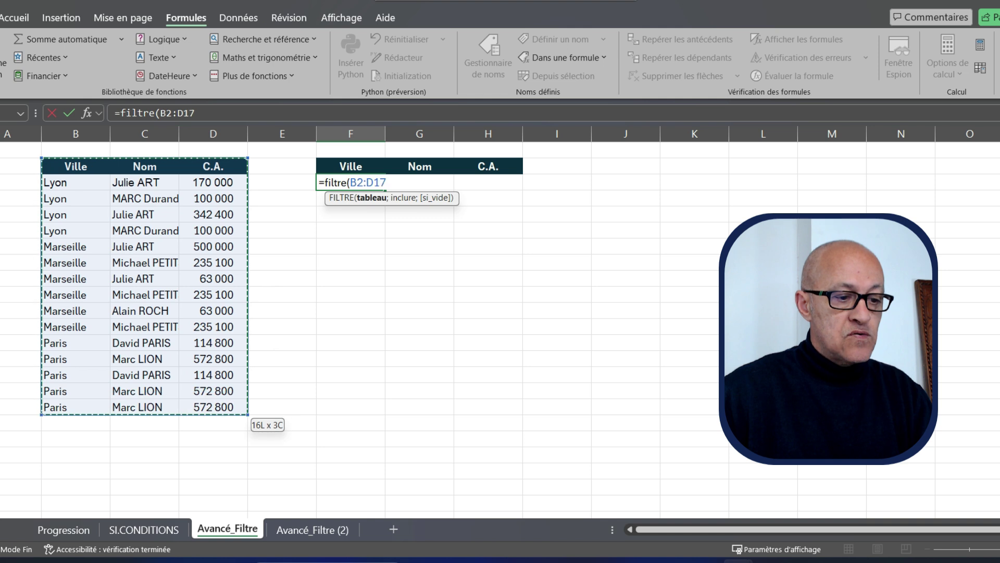
{"action": "type", "text": ";"}
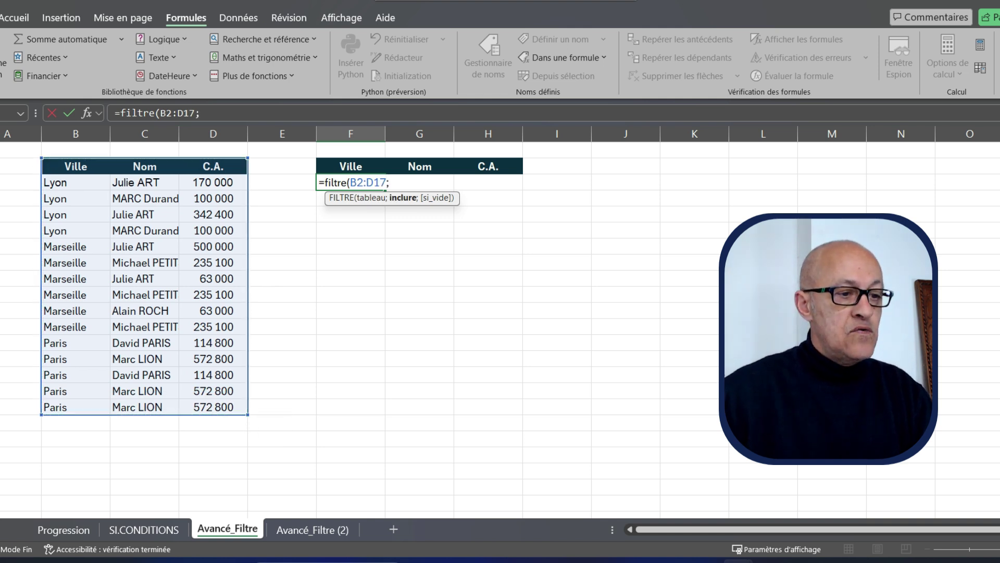
{"action": "left_click_drag", "start_coordinate": [145, 166], "coordinate": [144, 407]}
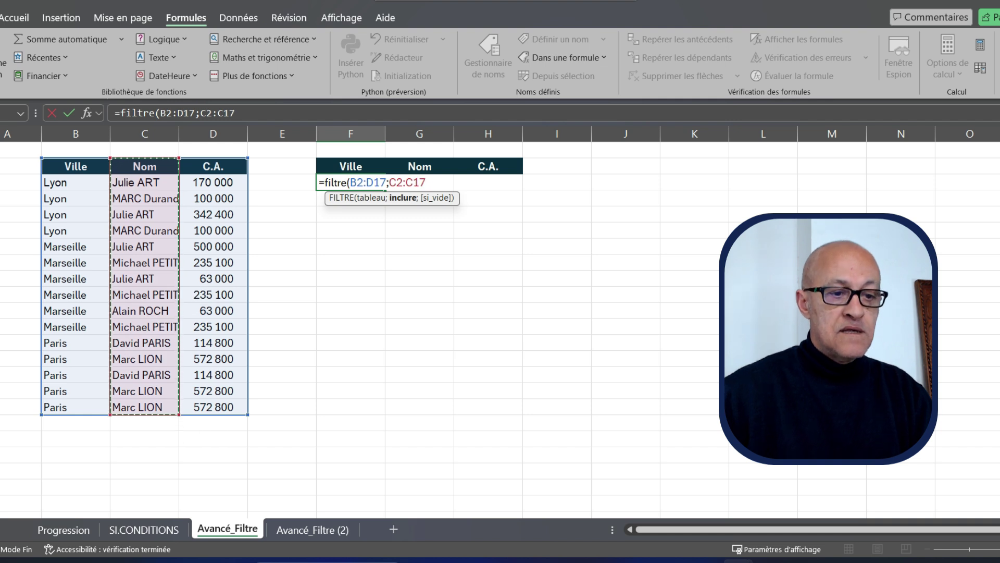
{"action": "type", "text": "=\"Julie ART\")"}
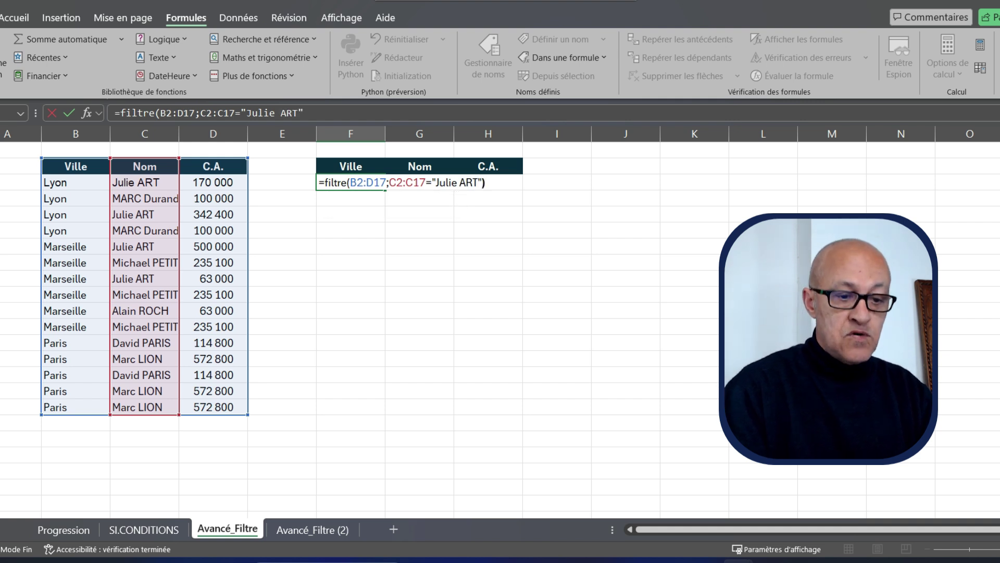
{"action": "key", "text": "Return"}
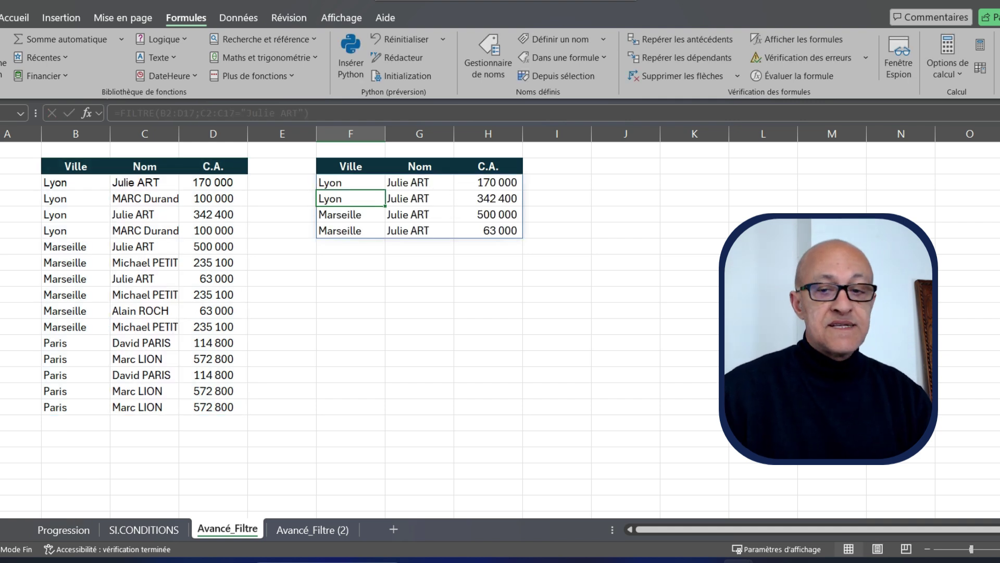
Check the spilled Julie ART results, including the C.A. value 500 000
{"action": "left_click", "coordinate": [488, 214]}
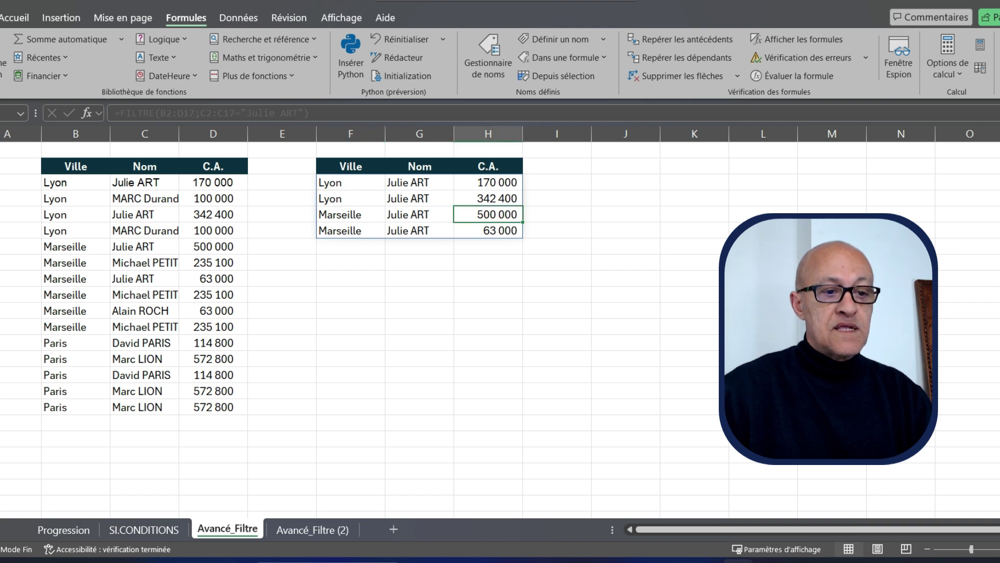
{"action": "left_click_drag", "start_coordinate": [419, 182], "coordinate": [419, 231]}
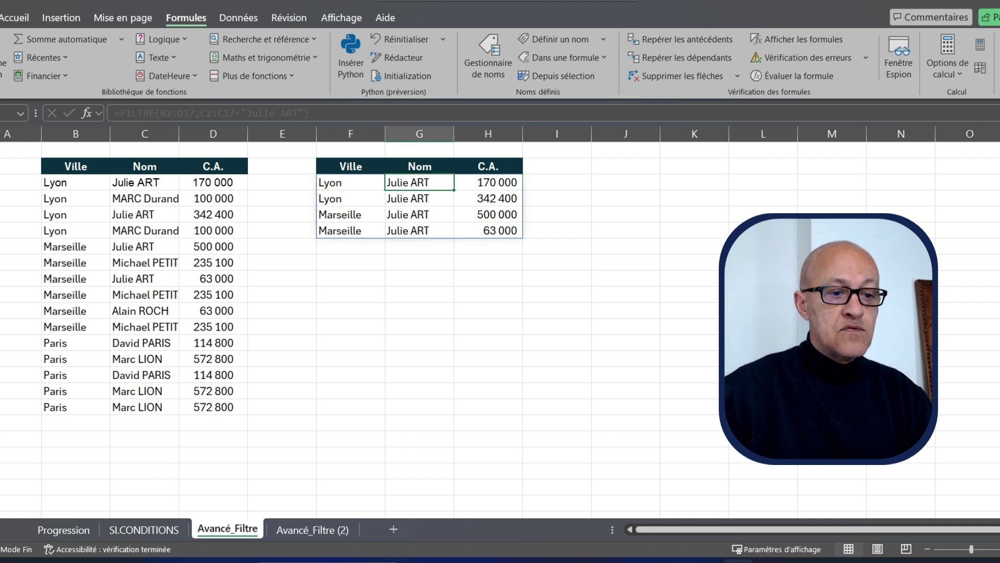
{"action": "left_click", "coordinate": [488, 183]}
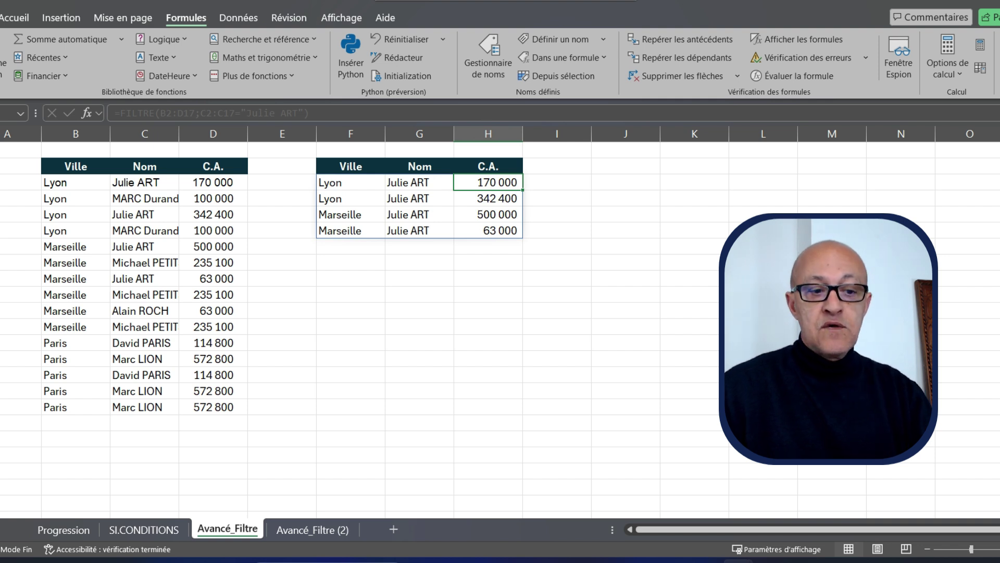
Wrap the filter as =TRIER(FILTRE(...);3;1), ordering C.A. from 63 000 to 500 000
{"action": "left_click", "coordinate": [351, 183]}
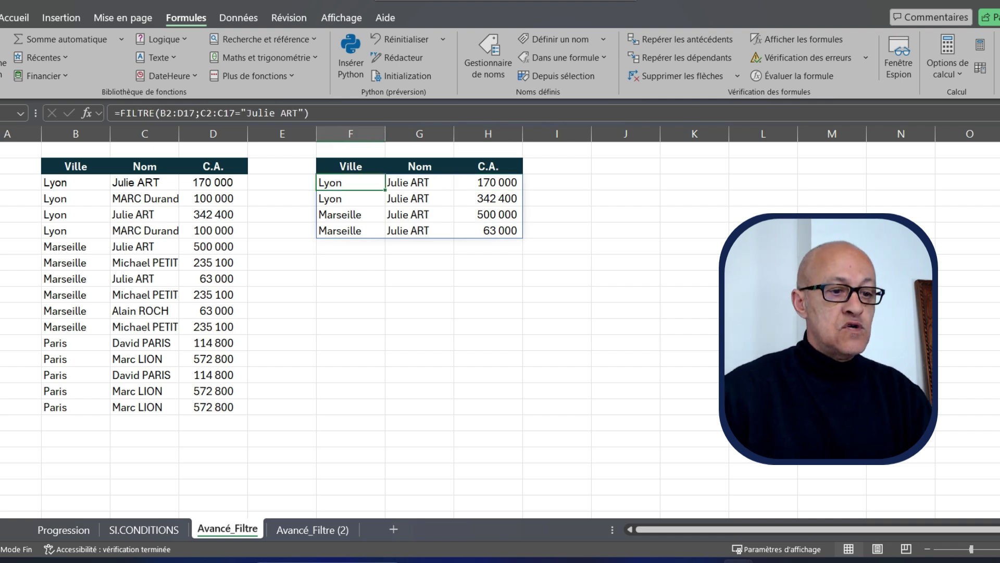
{"action": "key", "text": "F2"}
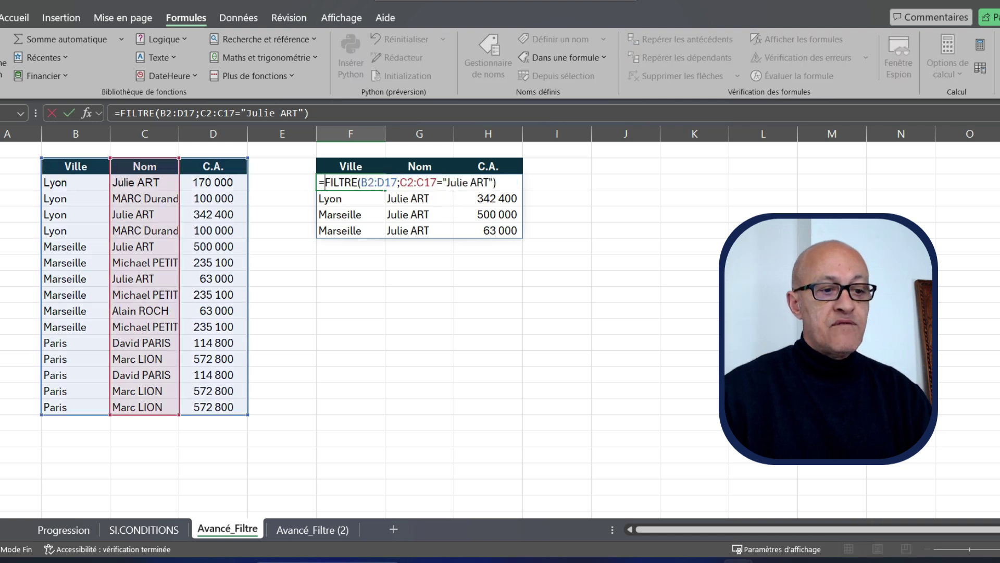
{"action": "type", "text": "TRIER("}
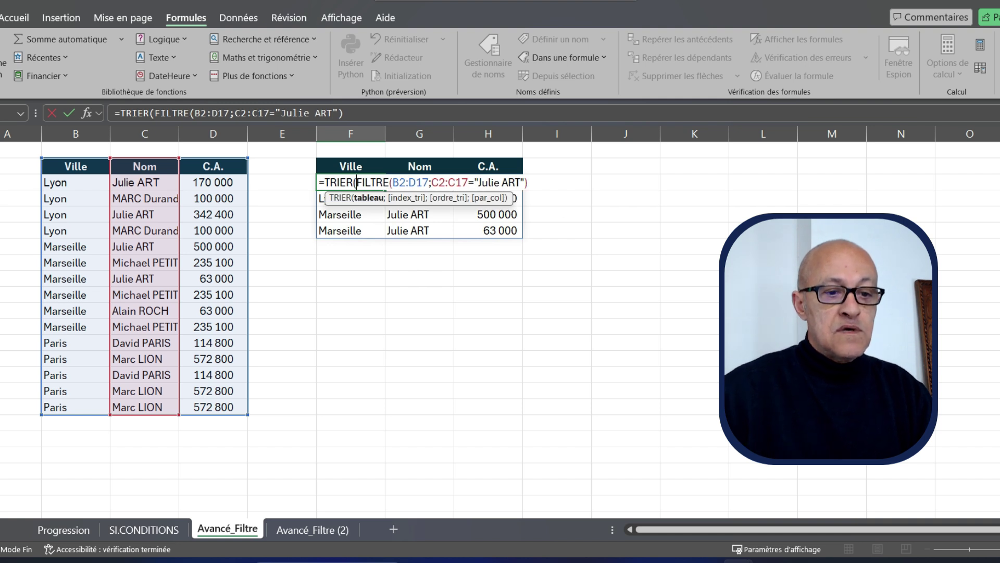
{"action": "type", "text": ";"}
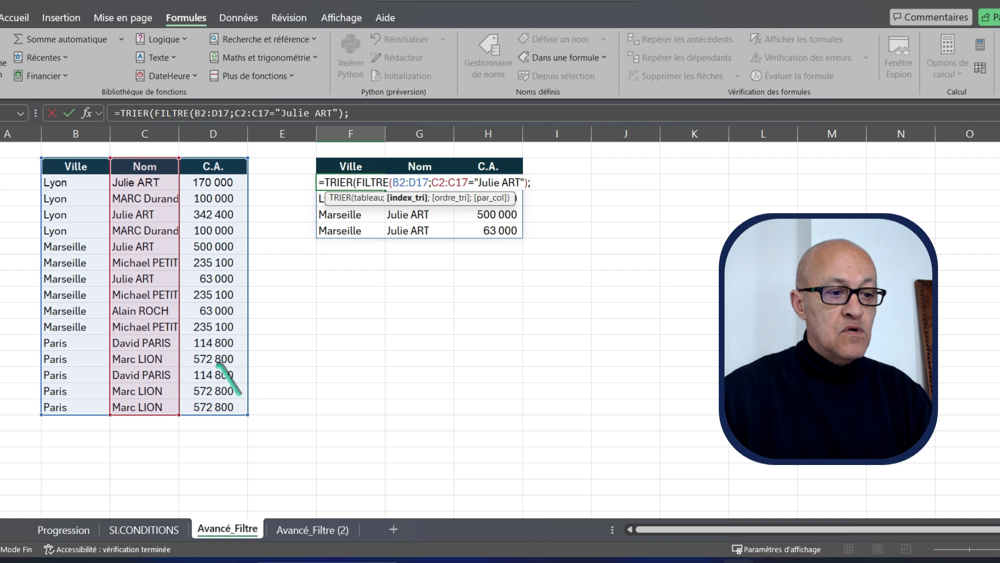
{"action": "type", "text": "3"}
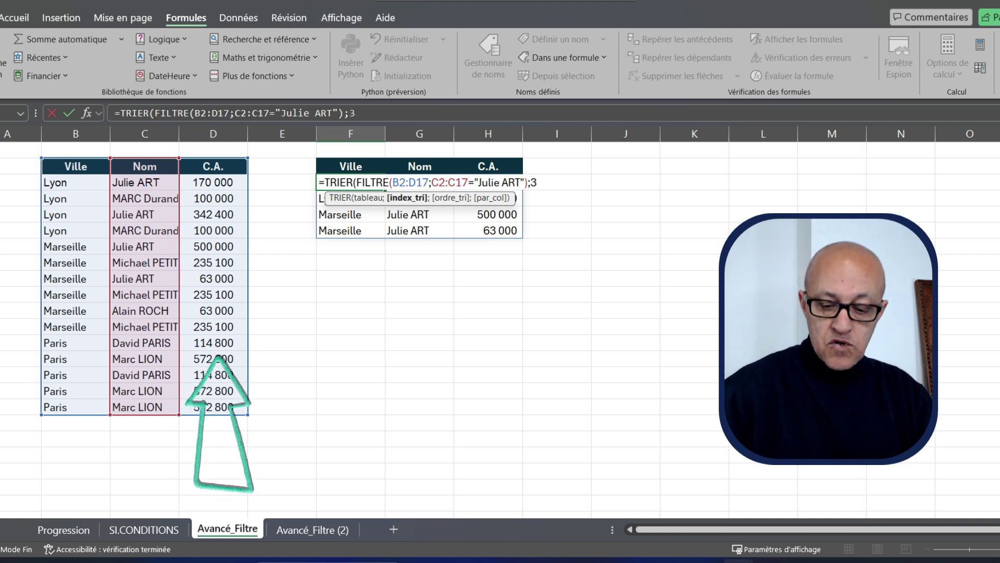
{"action": "type", "text": ";"}
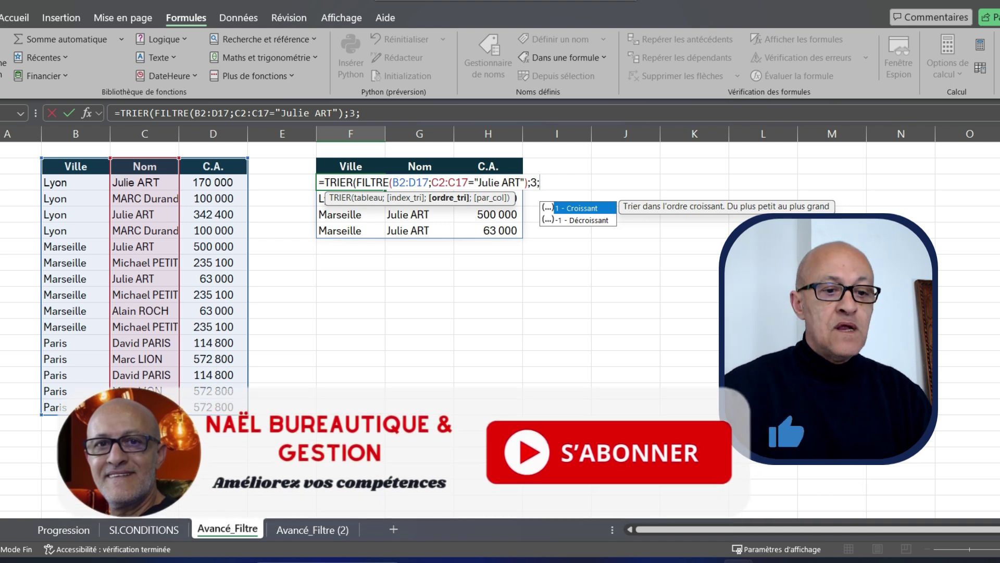
{"action": "type", "text": "1"}
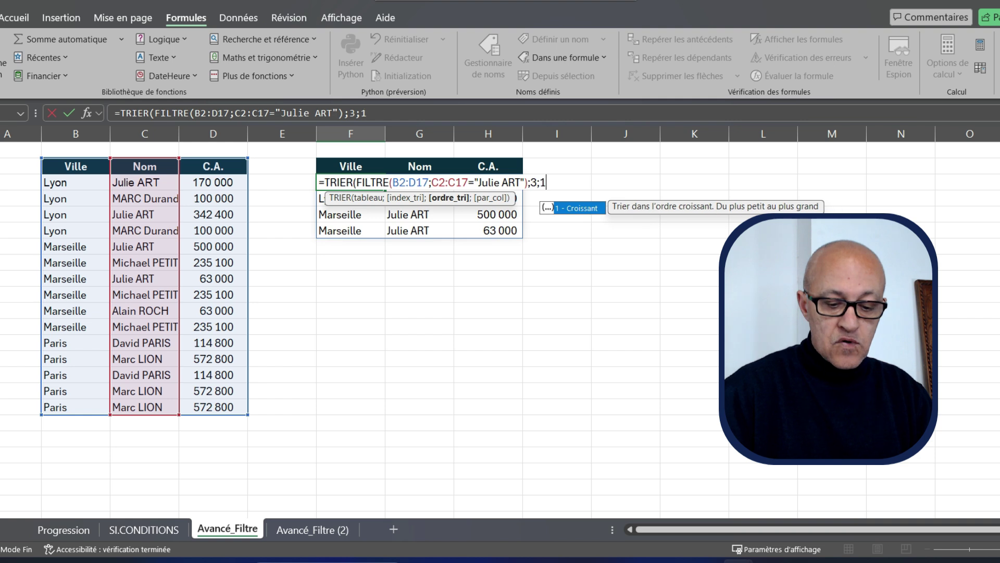
{"action": "type", "text": ")"}
{"action": "key", "text": "Return"}
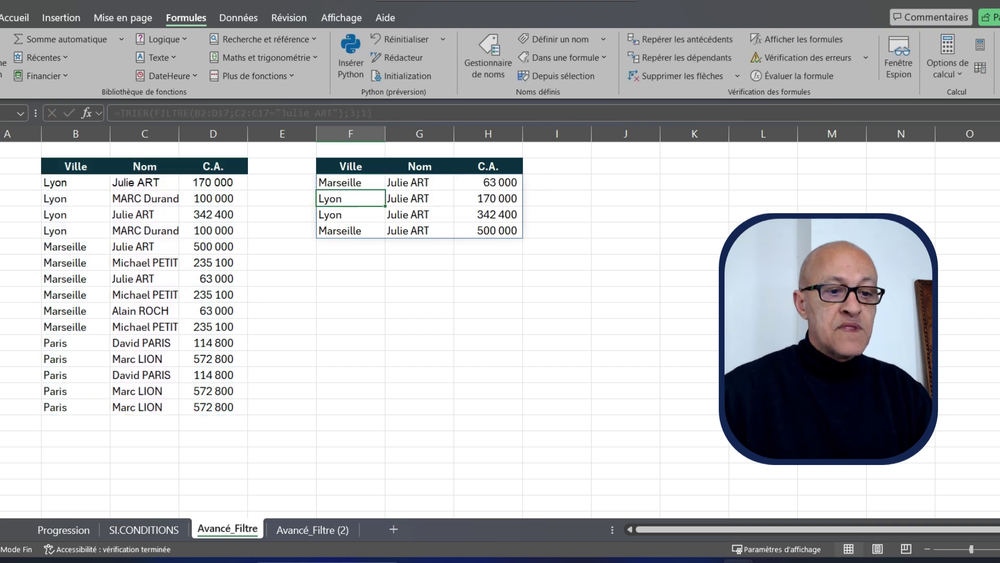
{"action": "left_click_drag", "start_coordinate": [488, 182], "coordinate": [488, 214]}
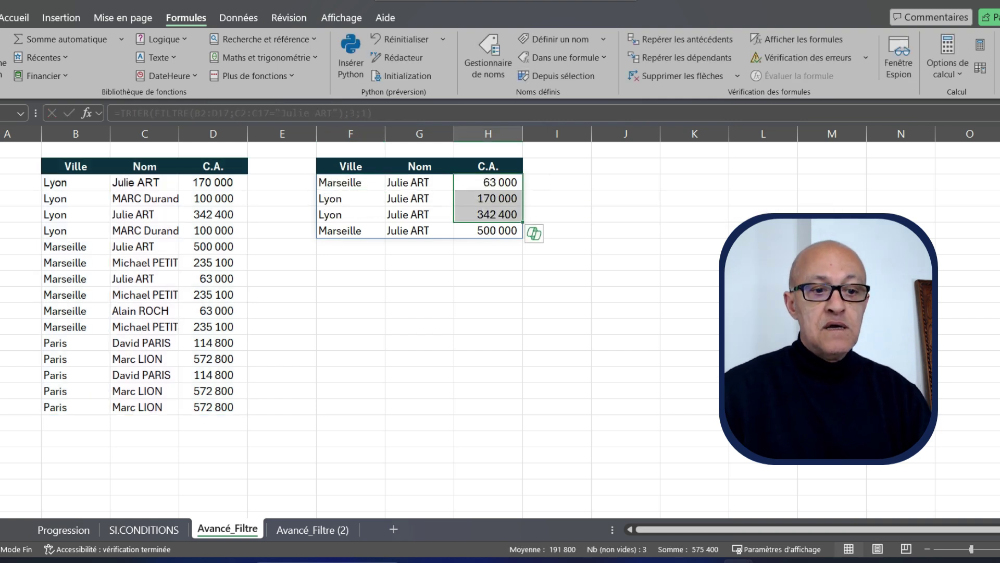
{"action": "key", "text": "shift+Up"}
{"action": "key", "text": "shift+Up"}
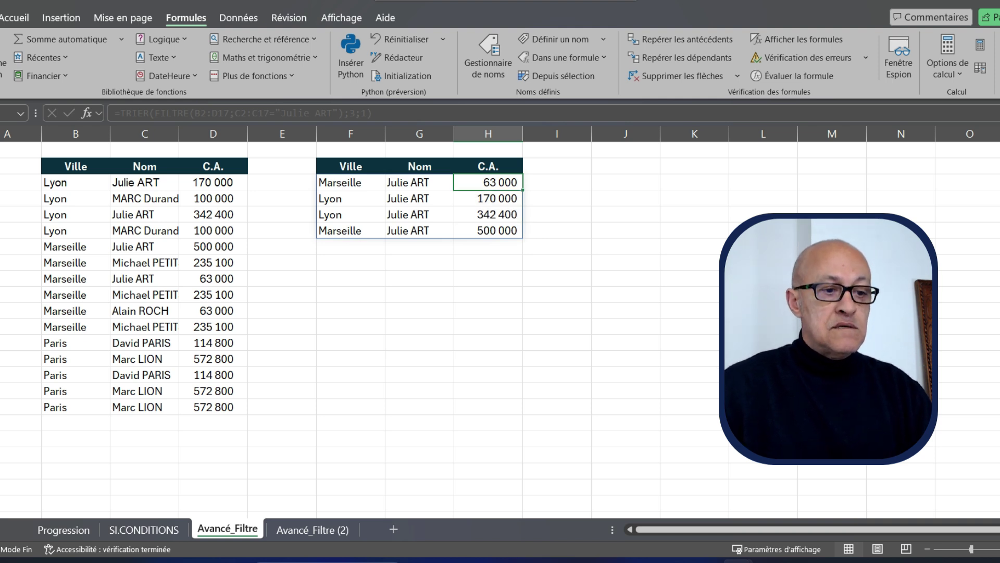
{"action": "left_click", "coordinate": [351, 183]}
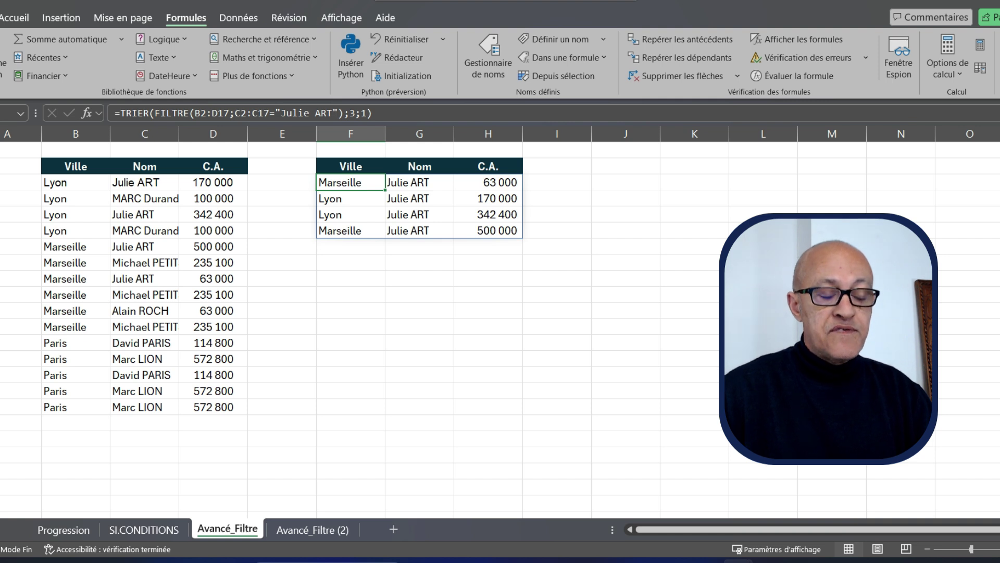
{"action": "left_click_drag", "start_coordinate": [372, 113], "coordinate": [117, 113]}
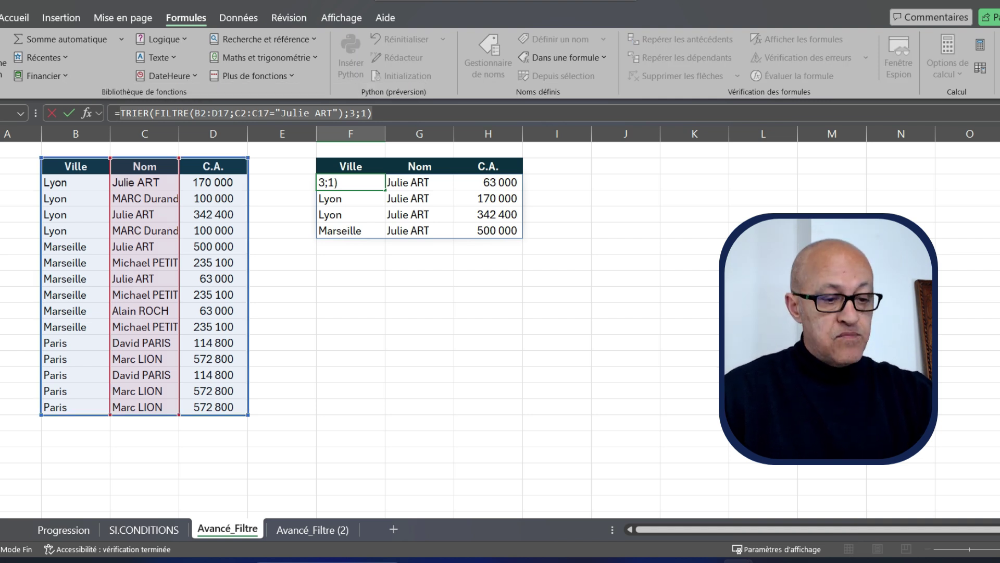
{"action": "key", "text": "Escape"}
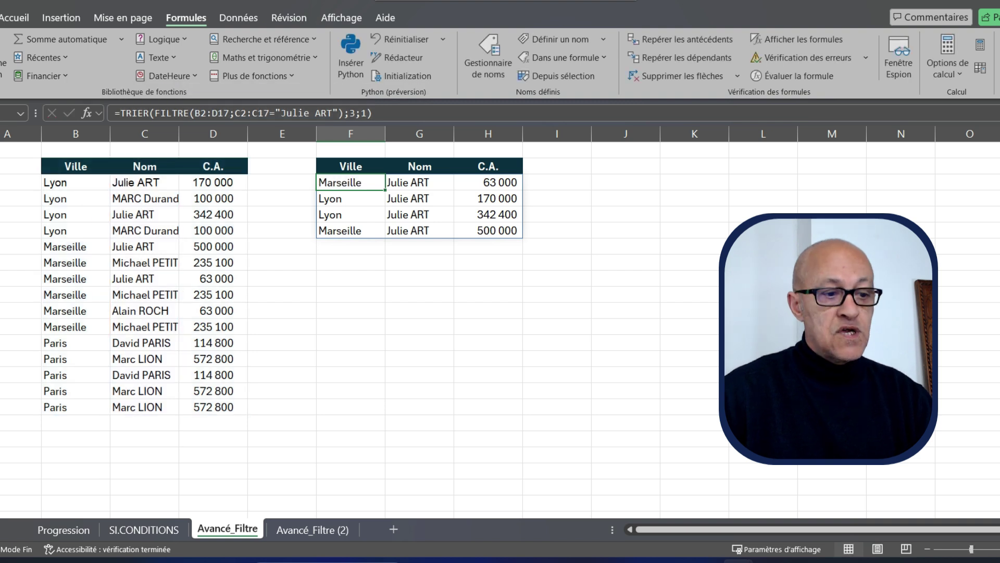
{"action": "left_click", "coordinate": [350, 310]}
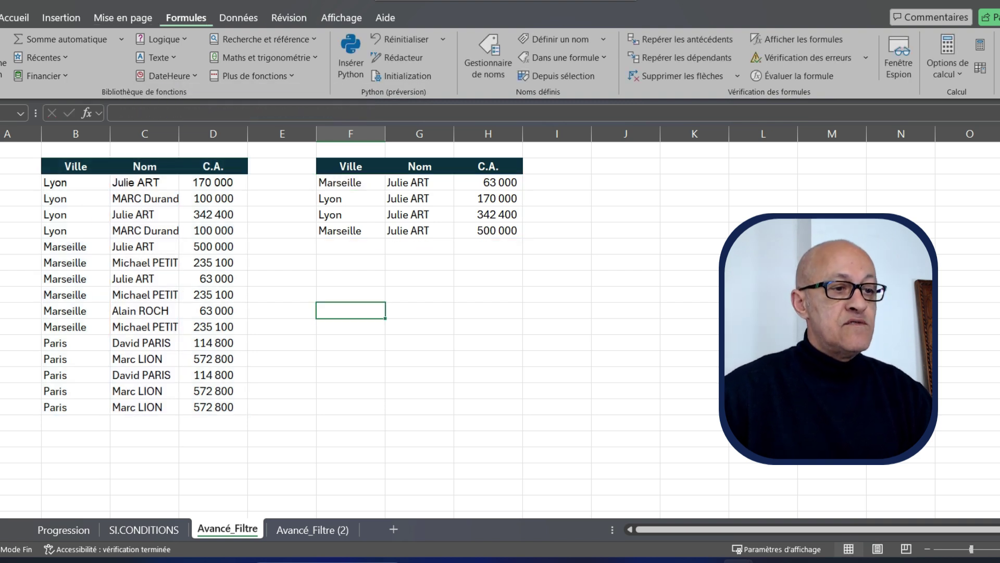
Create a new workbook name 'Commercial' in the Name Manager and start its reference with =LAMBDA
{"action": "left_click", "coordinate": [488, 57]}
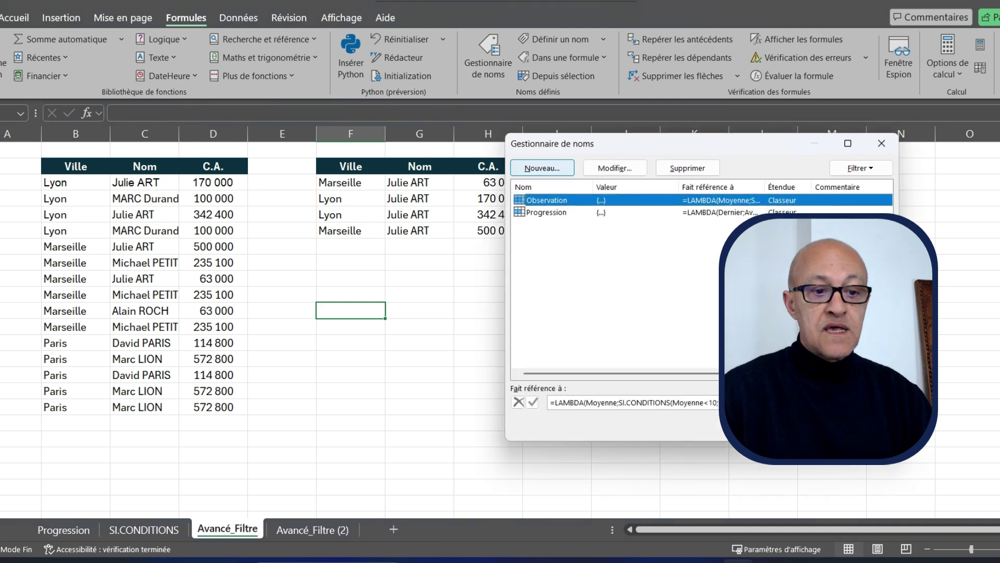
{"action": "left_click", "coordinate": [543, 167]}
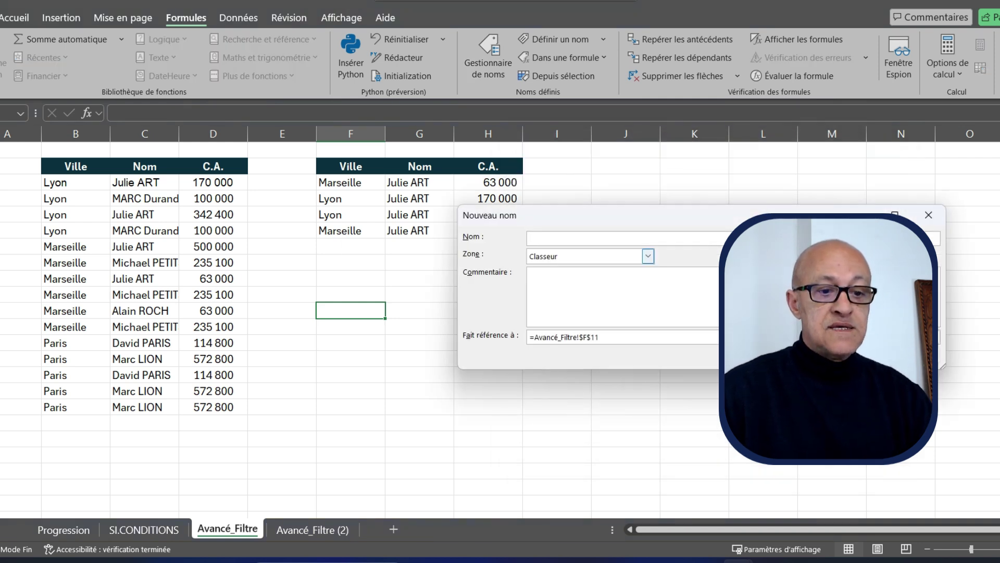
{"action": "type", "text": "Commercial"}
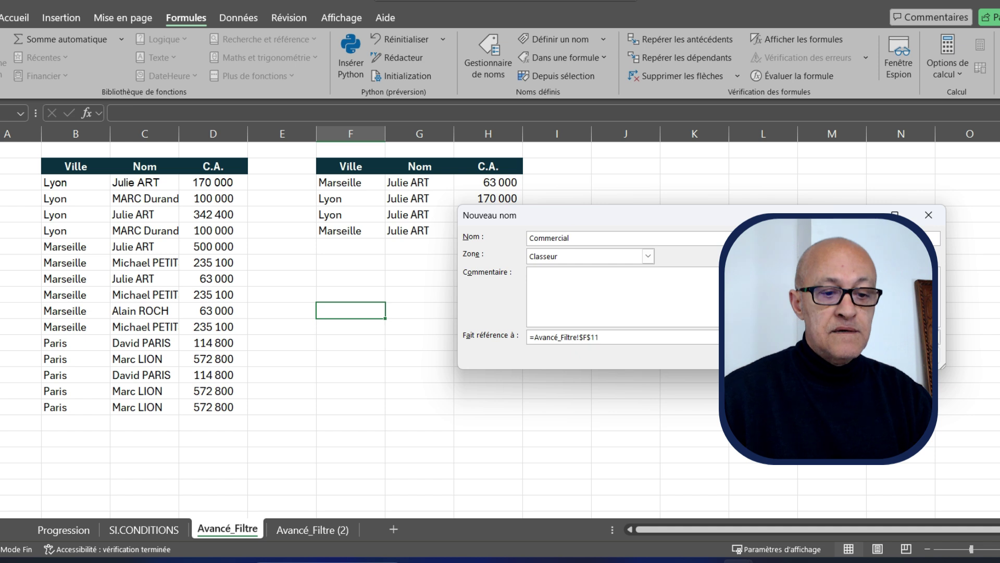
{"action": "key", "text": "Tab"}
{"action": "key", "text": "Tab"}
{"action": "key", "text": "Tab"}
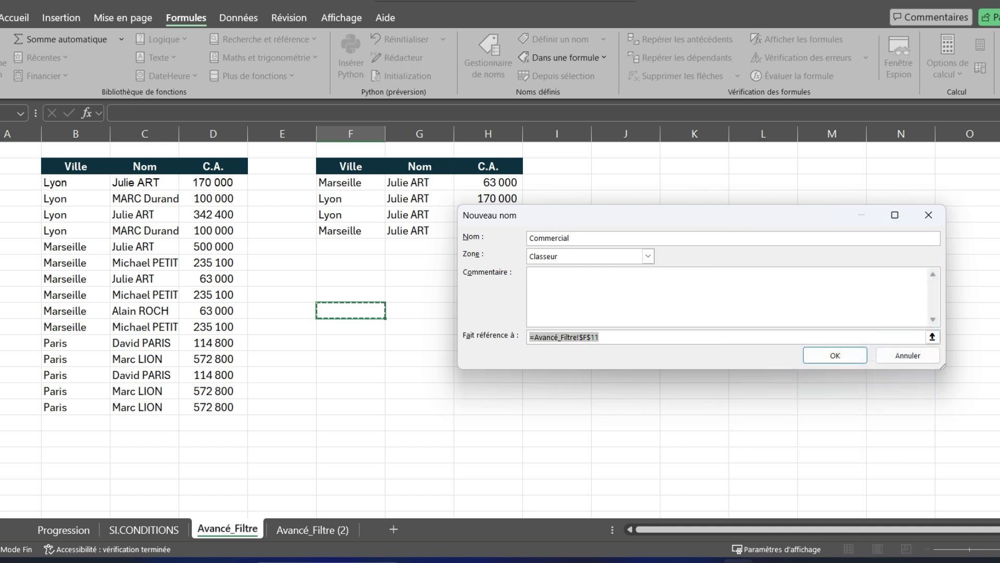
{"action": "left_click_drag", "start_coordinate": [789, 217], "coordinate": [382, 278]}
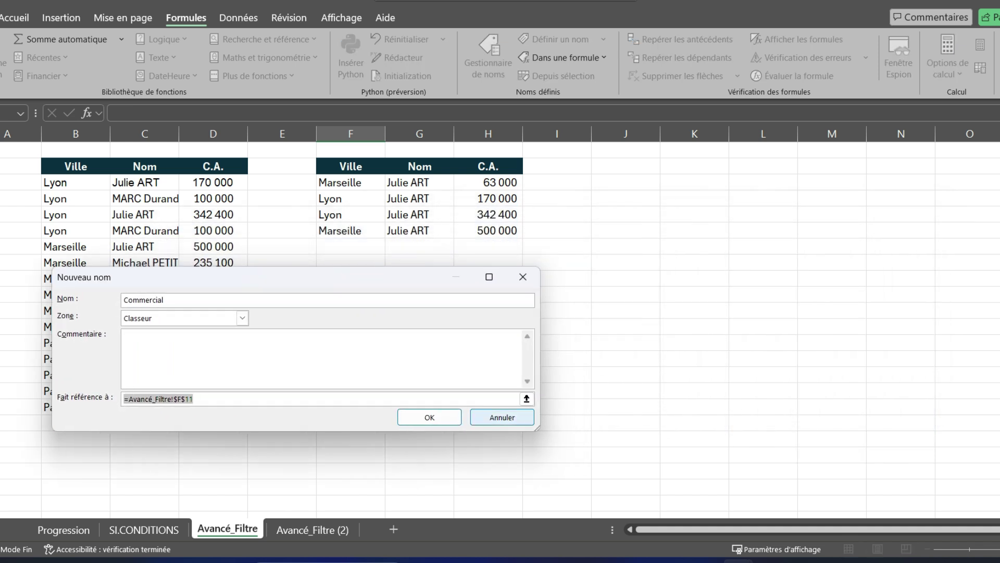
{"action": "left_click_drag", "start_coordinate": [536, 428], "coordinate": [571, 436]}
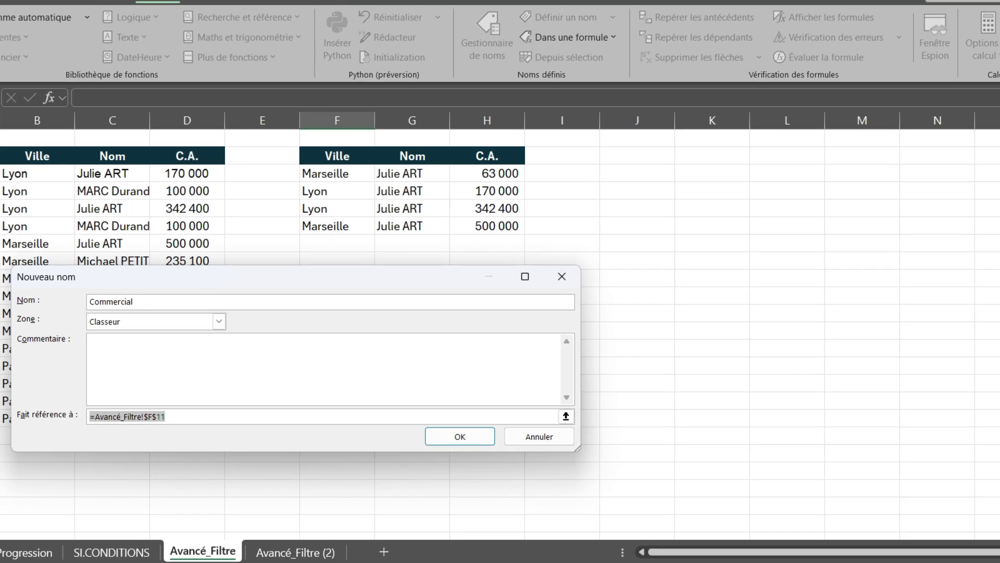
{"action": "left_click_drag", "start_coordinate": [312, 277], "coordinate": [279, 269]}
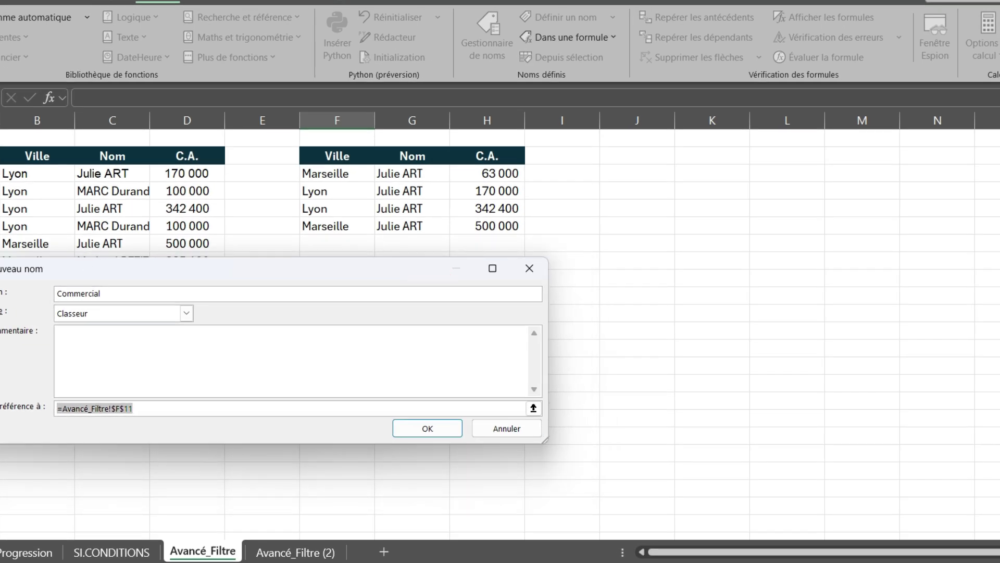
{"action": "key", "text": "BackSpace"}
{"action": "type", "text": "=LAMBDA("}
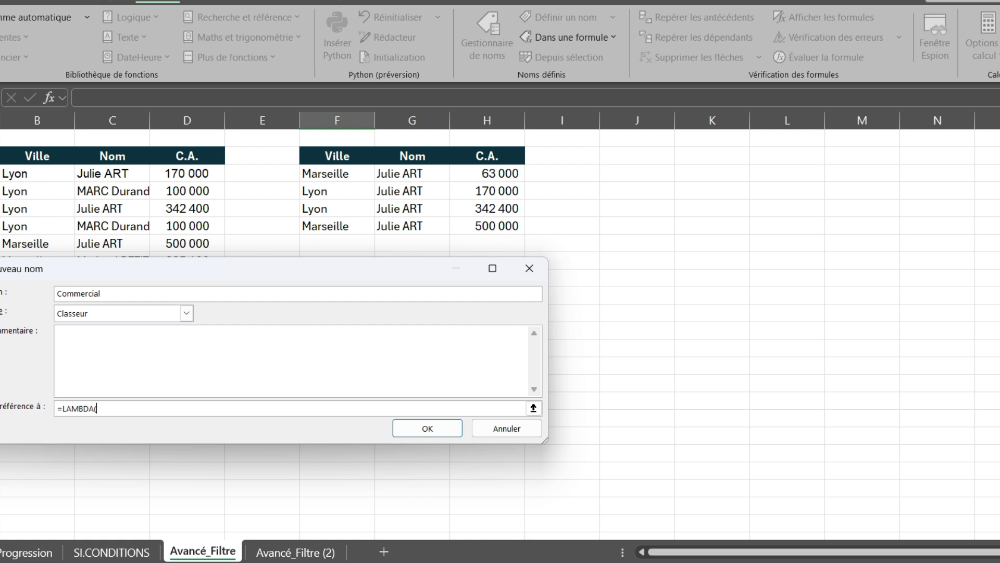
{"action": "type", "text": "Ta"}
{"action": "key", "text": "BackSpace"}
{"action": "type", "text": "ableau;"}
{"action": "type", "text": "Colonne;"}
{"action": "key", "text": "ctrl+v"}
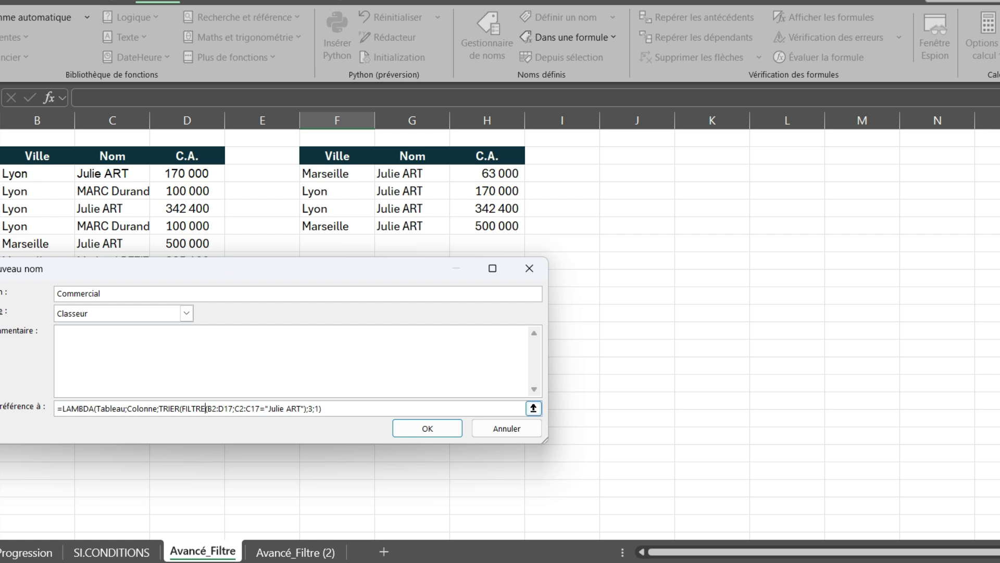
{"action": "key", "text": "shift+Right"}
{"action": "key", "text": "shift+Right"}
{"action": "key", "text": "shift+Right"}
{"action": "key", "text": "shift+Right"}
{"action": "key", "text": "shift+Right"}
{"action": "key", "text": "shift+Right"}
{"action": "type", "text": "Ta"}
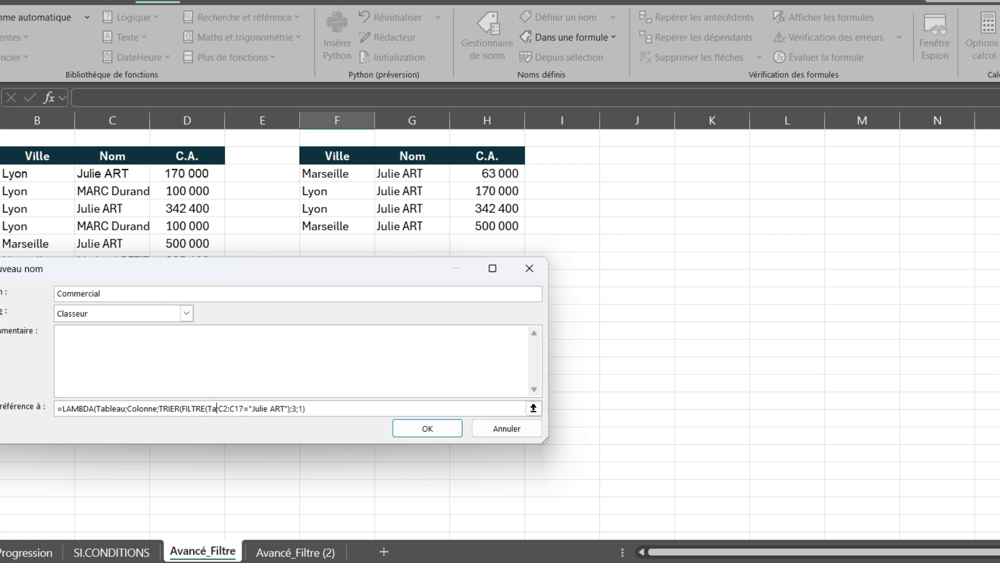
{"action": "type", "text": "bleau;"}
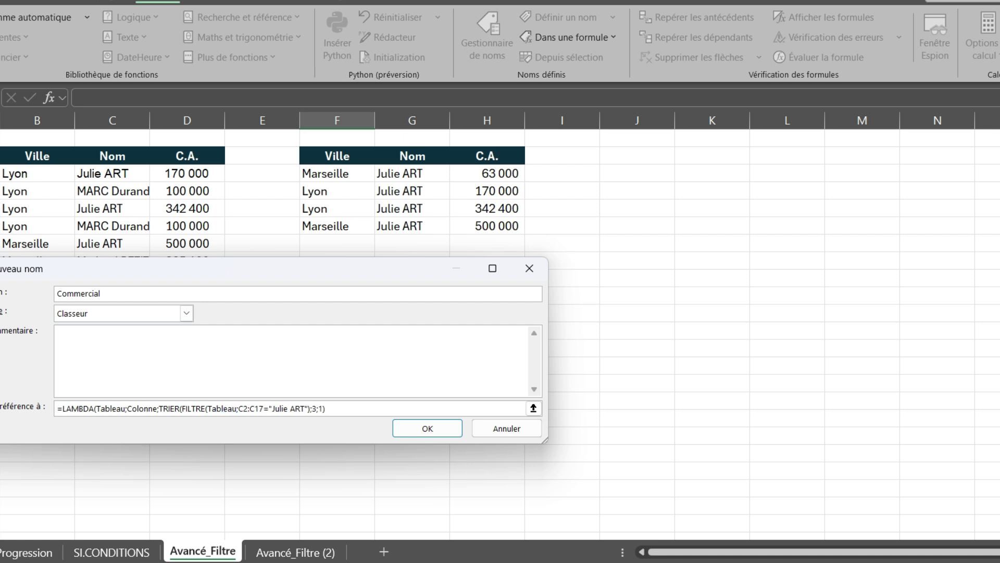
{"action": "key", "text": "shift+Right"}
{"action": "key", "text": "shift+Right"}
{"action": "key", "text": "shift+Right"}
{"action": "key", "text": "shift+Right"}
{"action": "key", "text": "shift+Right"}
{"action": "key", "text": "shift+Right"}
{"action": "type", "text": "C"}
{"action": "type", "text": "lonne"}
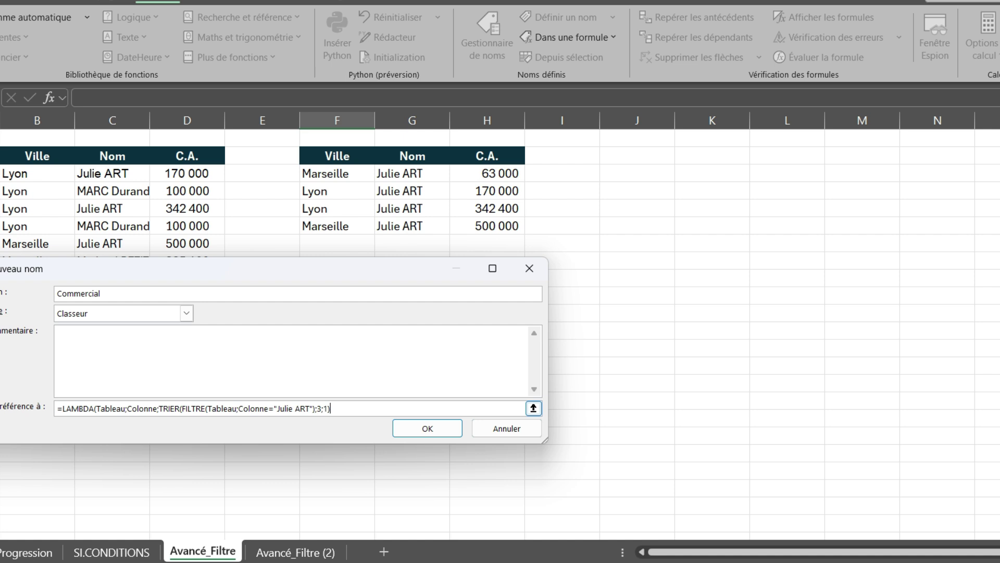
{"action": "key", "text": "Tab"}
{"action": "key", "text": "Return"}
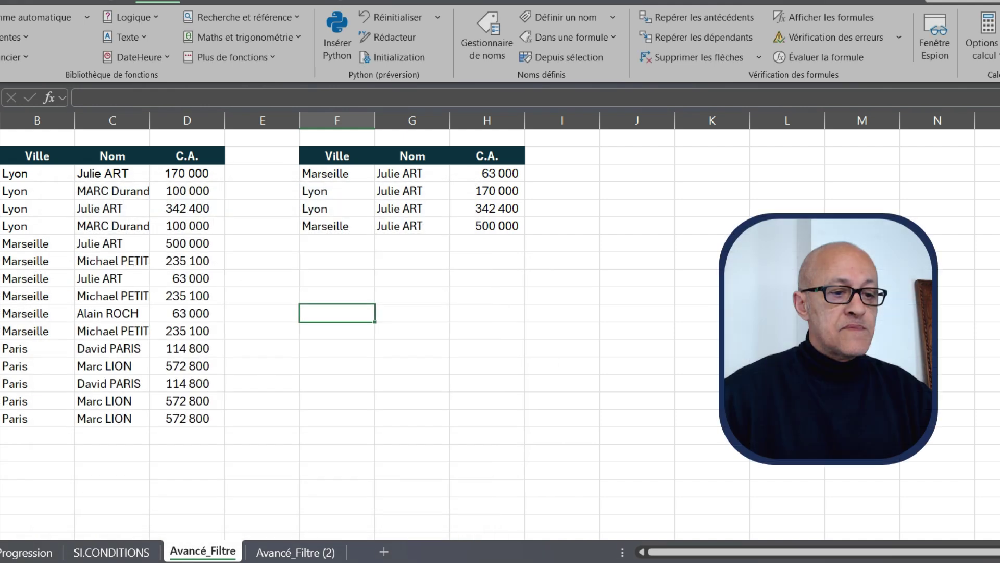
{"action": "left_click", "coordinate": [337, 278]}
{"action": "type", "text": "="}
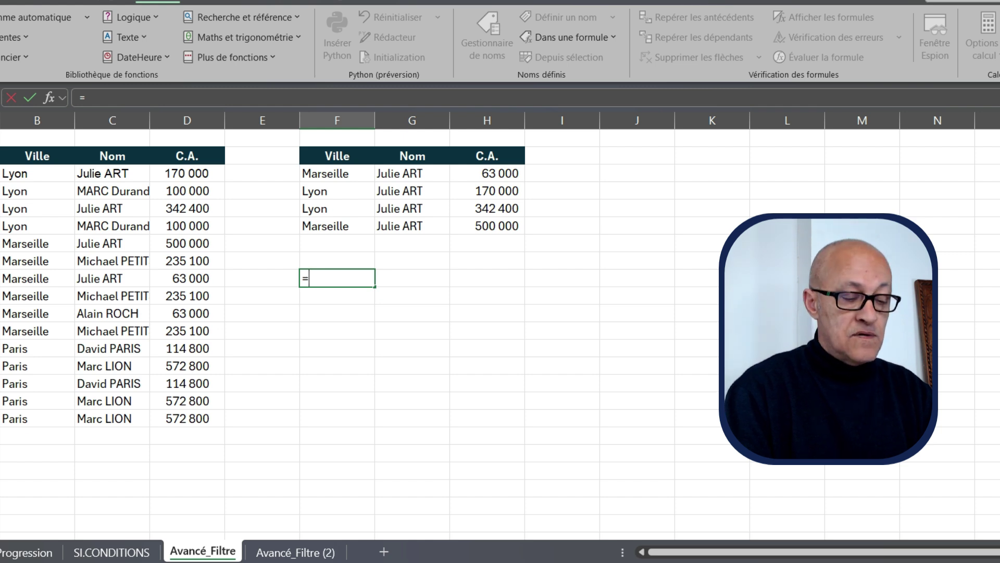
{"action": "type", "text": "Comm"}
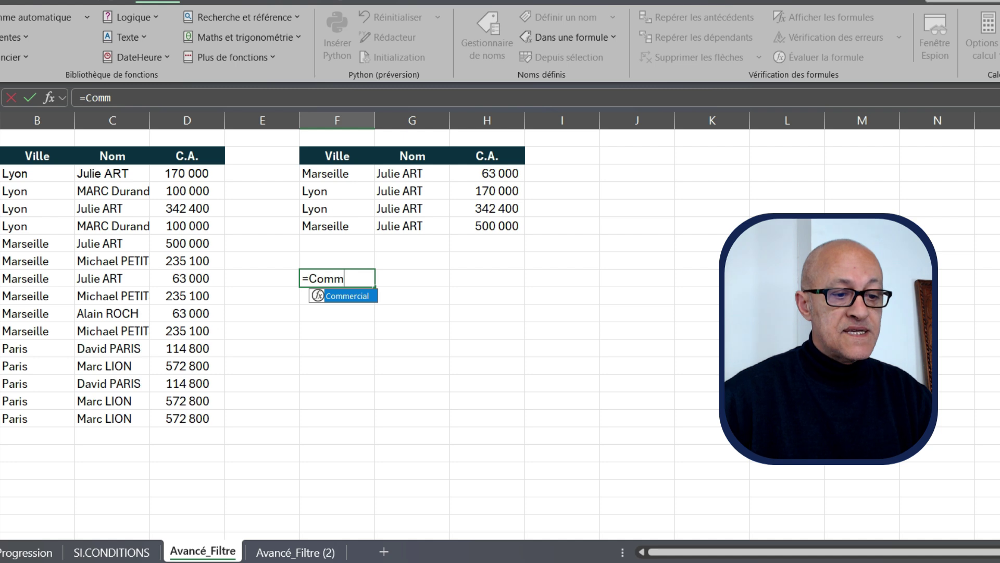
{"action": "key", "text": "Tab"}
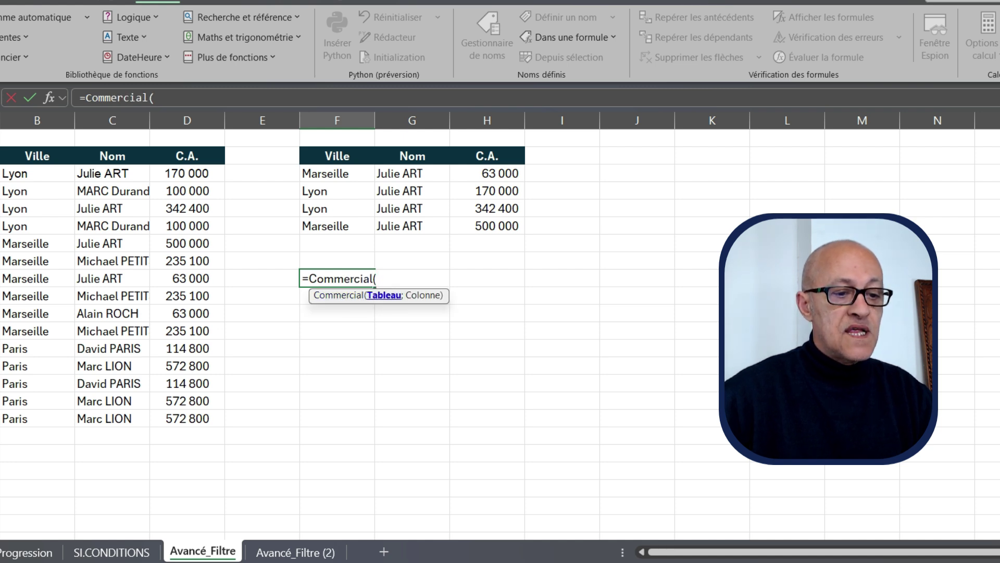
{"action": "left_click_drag", "start_coordinate": [104, 177], "coordinate": [265, 400]}
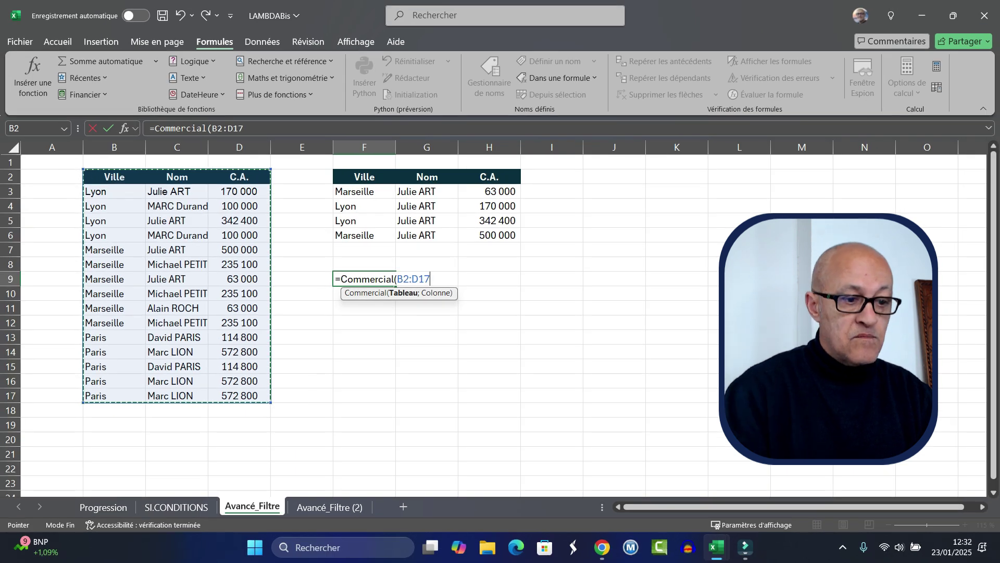
{"action": "type", "text": ";"}
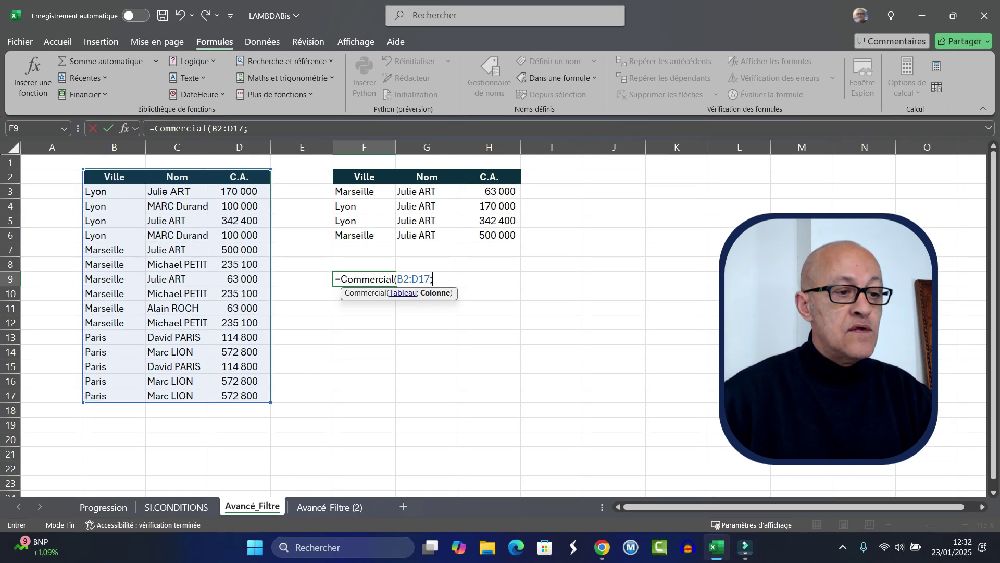
{"action": "left_click_drag", "start_coordinate": [177, 177], "coordinate": [177, 396]}
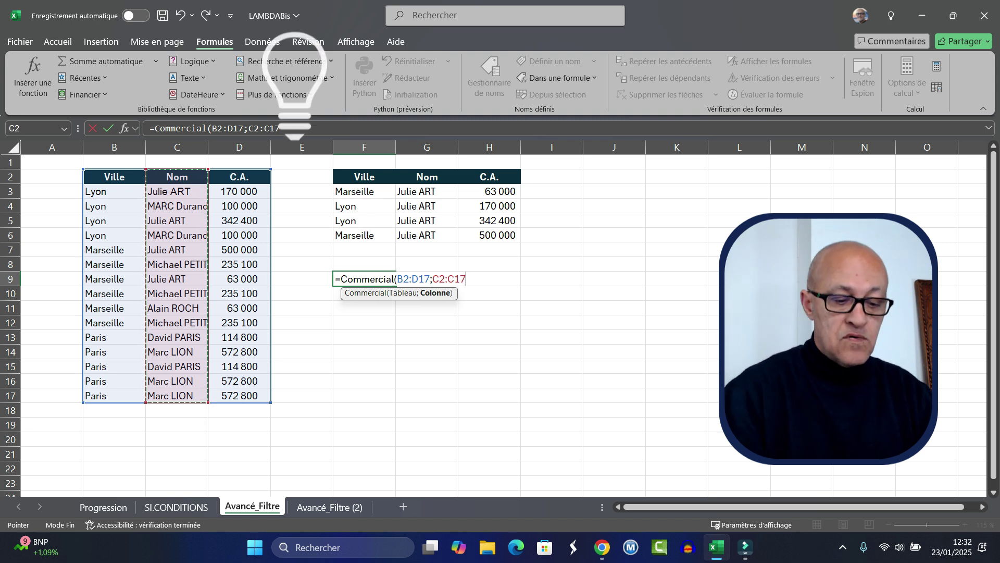
{"action": "type", "text": ")"}
{"action": "key", "text": "Return"}
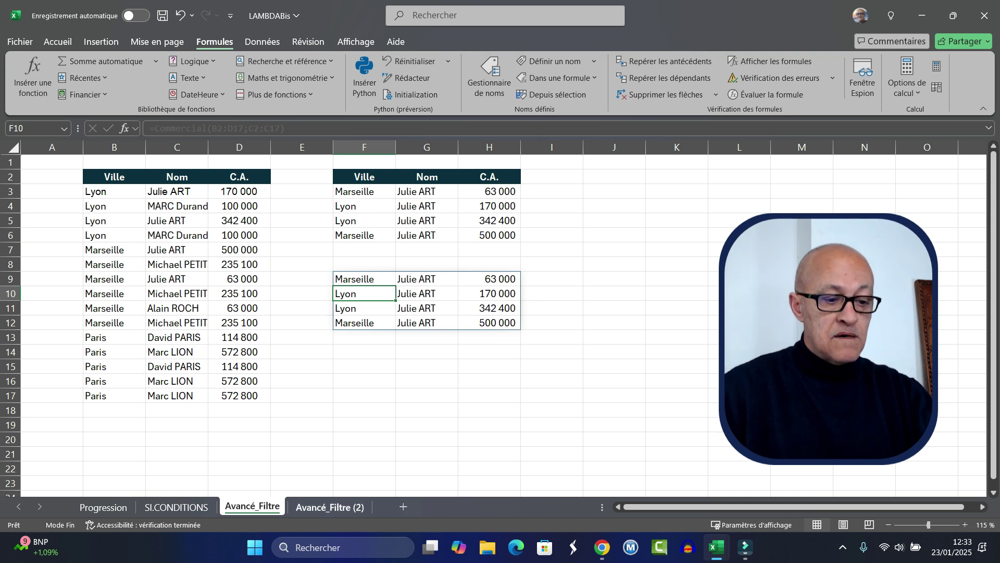
{"action": "left_click", "coordinate": [330, 507]}
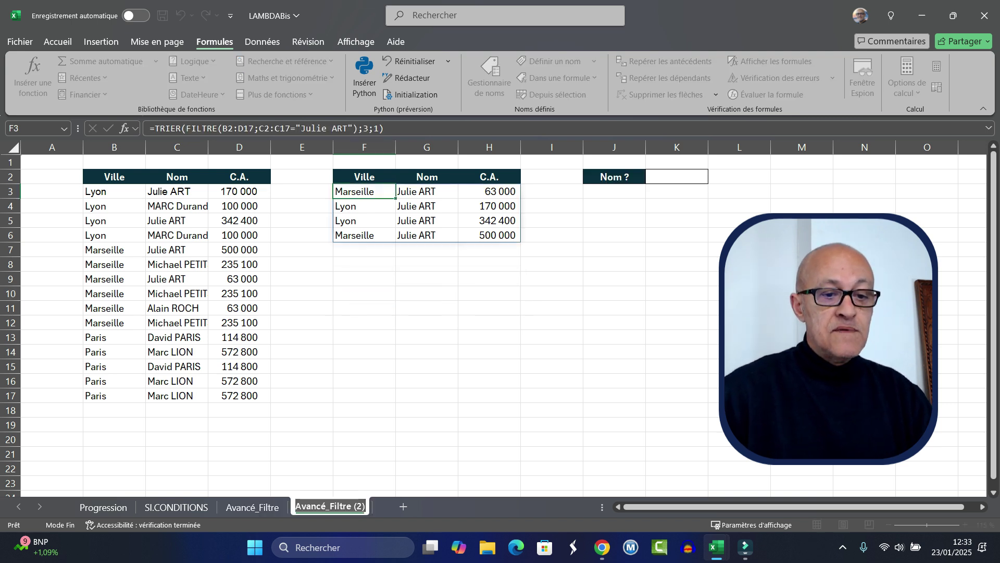
Check F3's TRIER/FILTRE formula, then show the Commercial, Observation and Progression names in the Name Manager
{"action": "left_click", "coordinate": [614, 307]}
{"action": "left_click", "coordinate": [677, 177]}
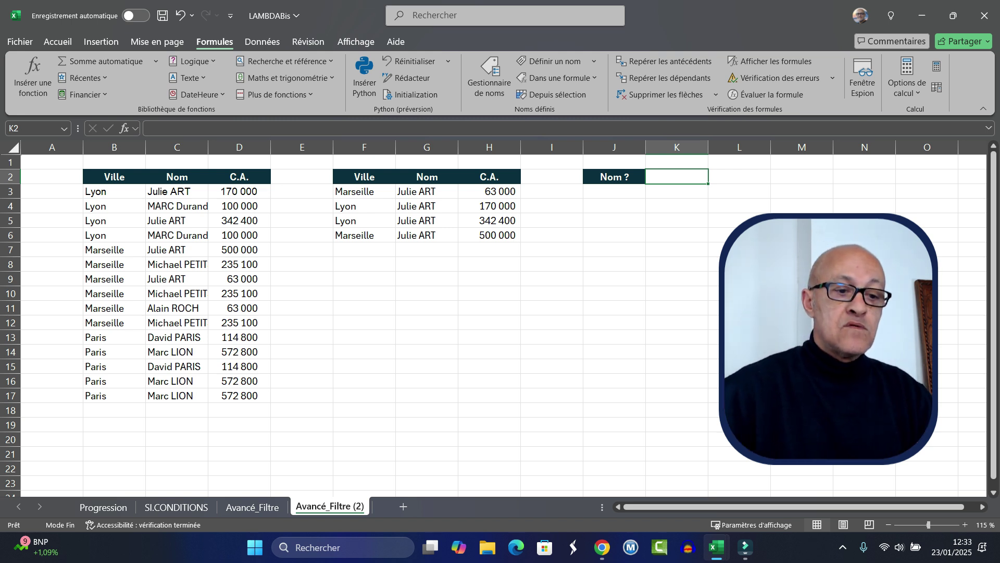
{"action": "left_click", "coordinate": [427, 293]}
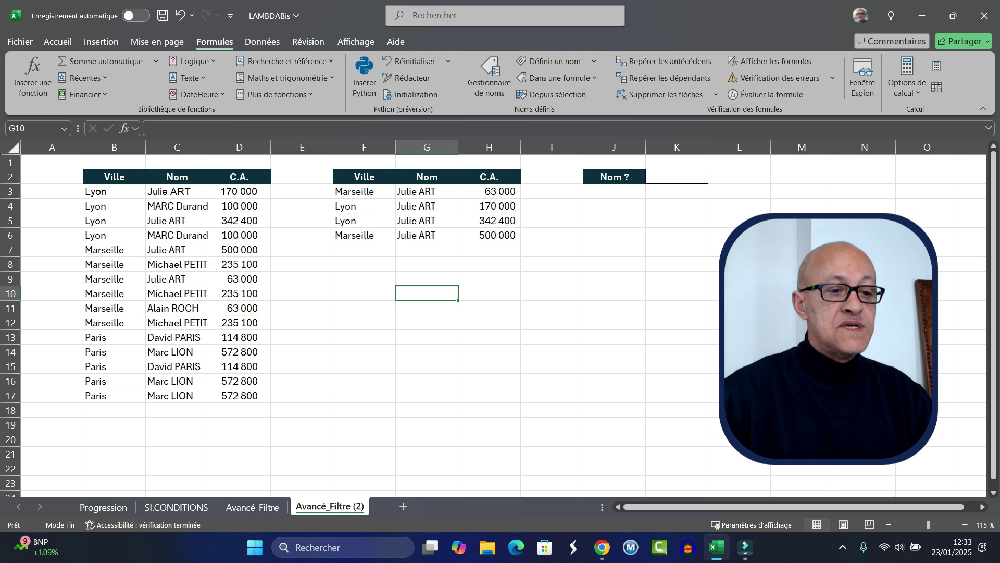
{"action": "left_click", "coordinate": [364, 192]}
{"action": "key", "text": "F2"}
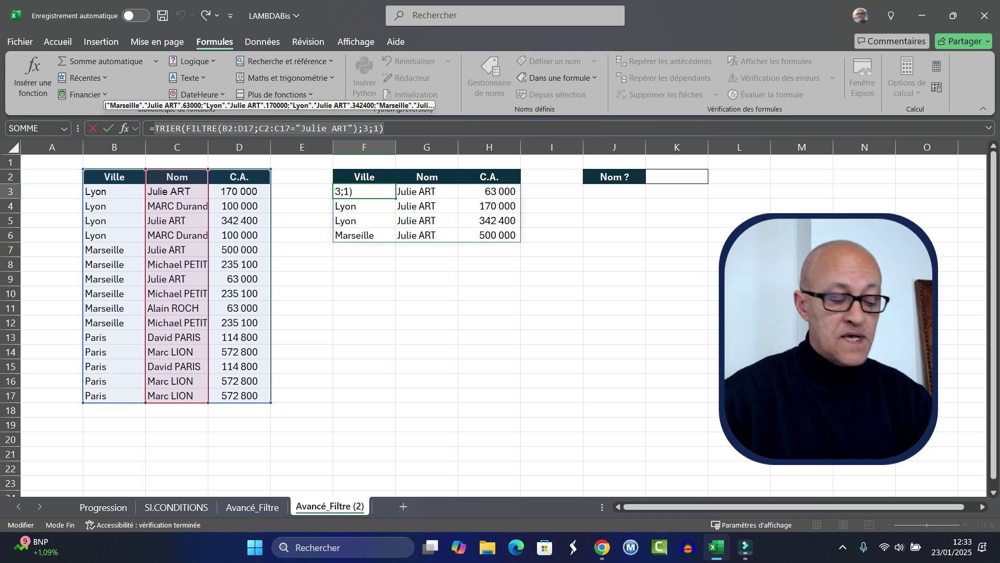
{"action": "key", "text": "Escape"}
{"action": "left_click", "coordinate": [364, 336]}
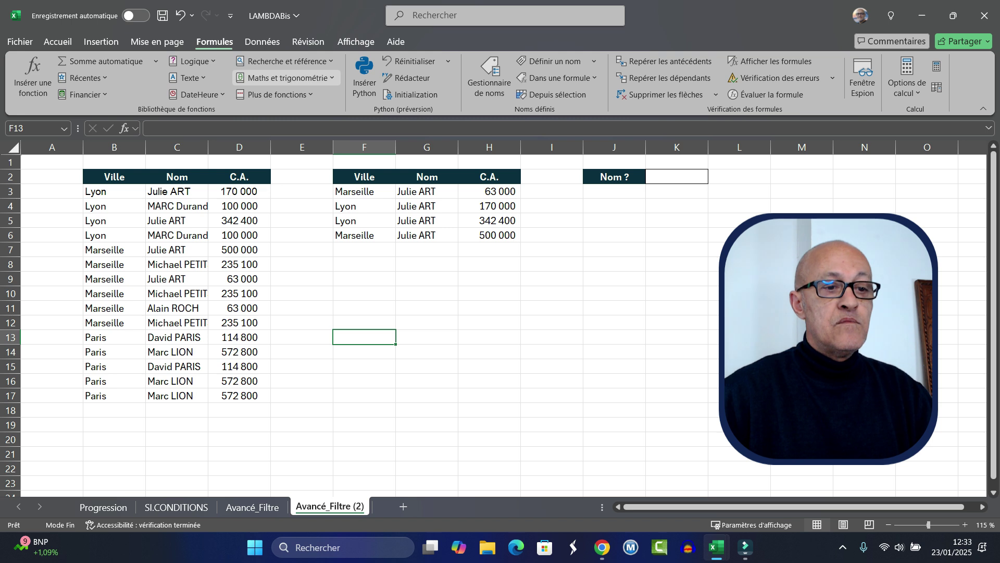
{"action": "left_click", "coordinate": [490, 78]}
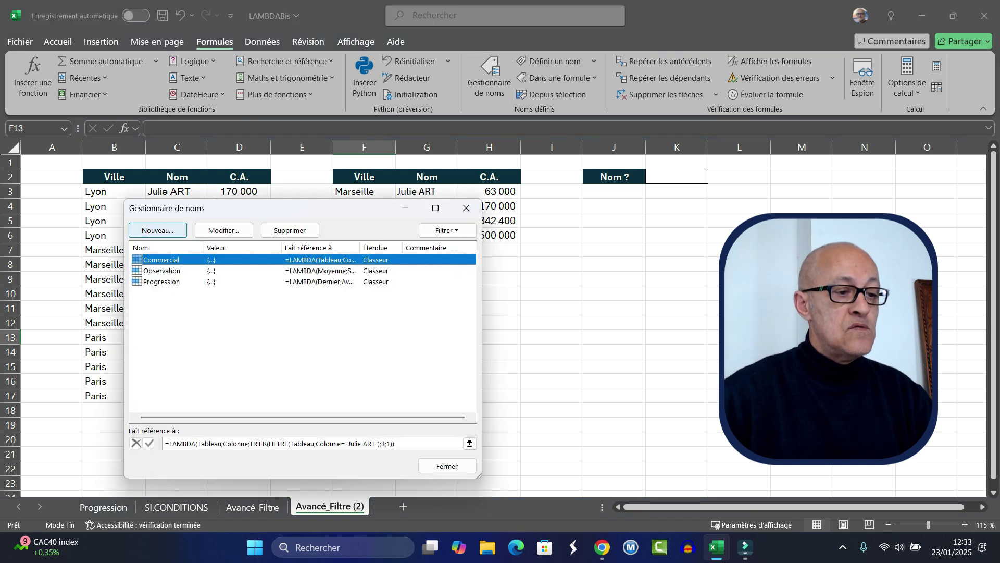
Add a new name ParCommercial starting =LAMBDA(Tableau;Colonne;NomCommercial;
{"action": "left_click", "coordinate": [158, 230]}
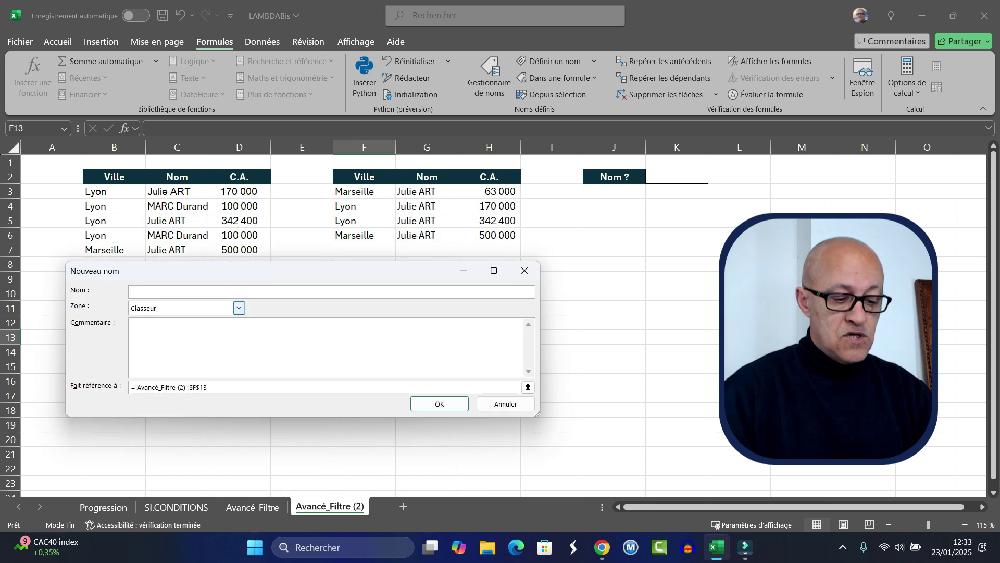
{"action": "type", "text": "ParCommerc"}
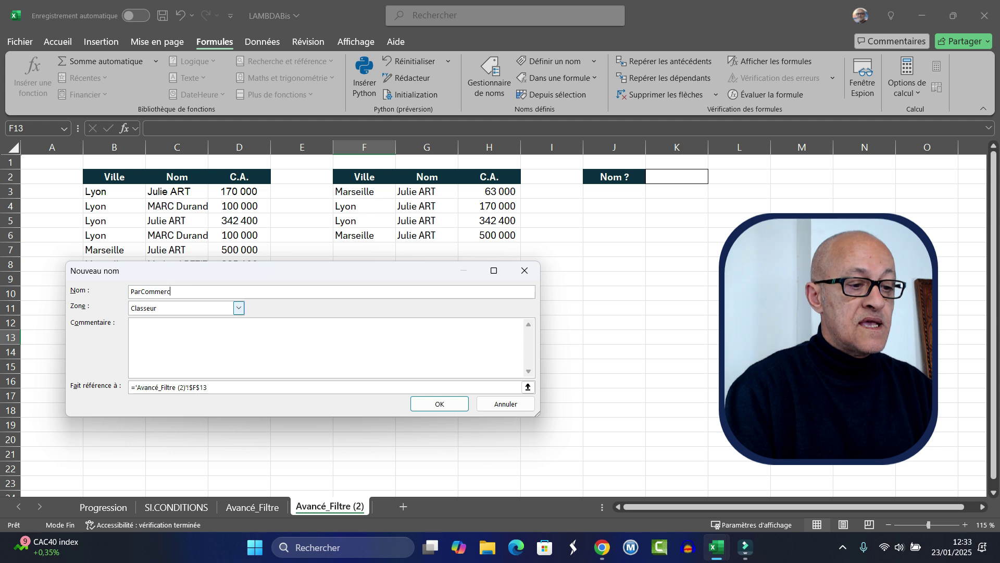
{"action": "type", "text": "ial"}
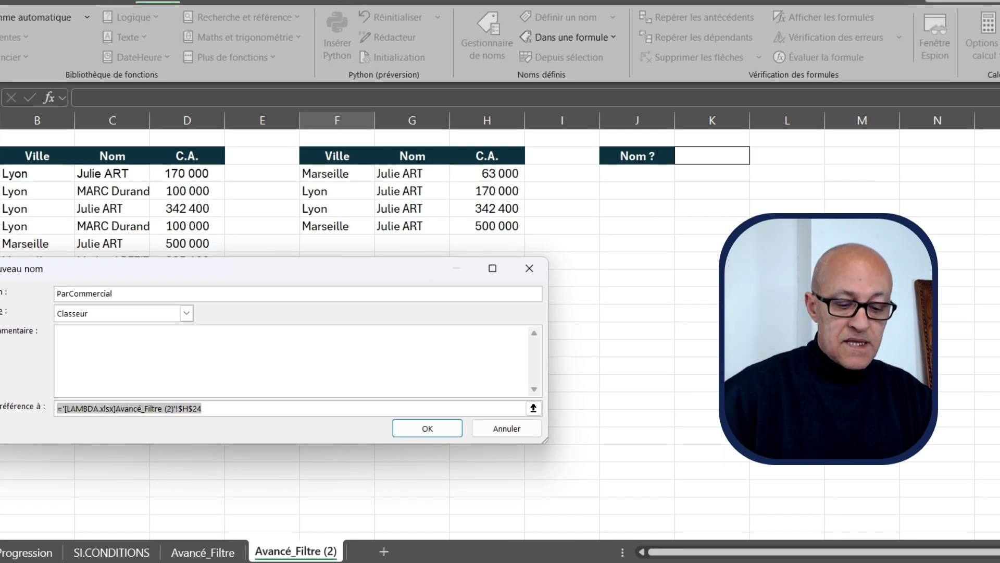
{"action": "type", "text": "=LAMB"}
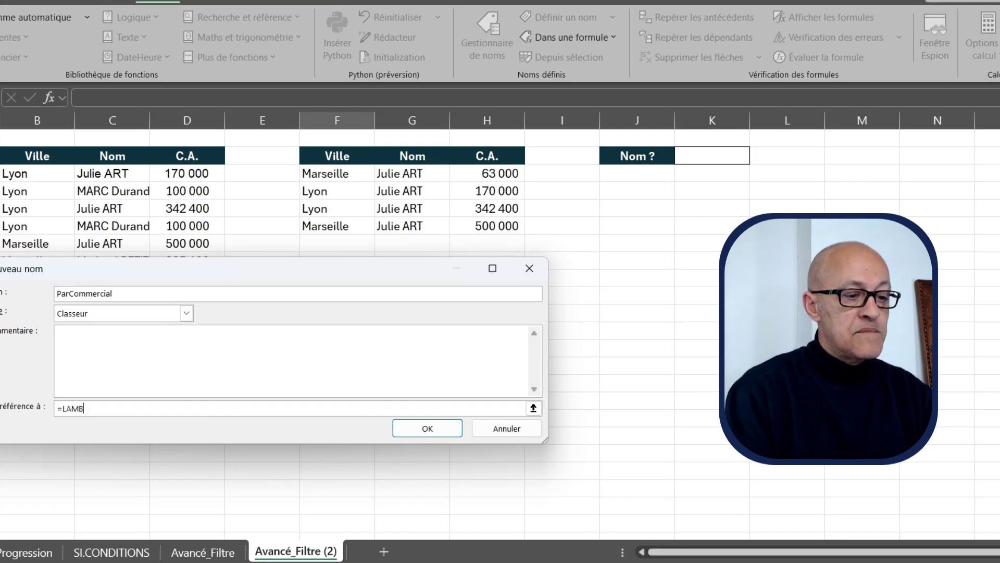
{"action": "type", "text": "DA("}
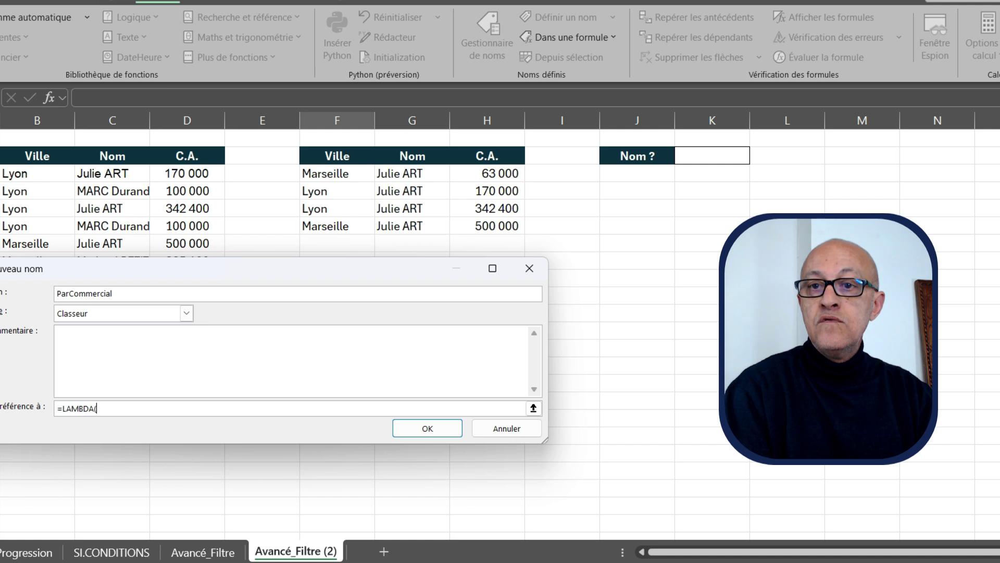
{"action": "type", "text": "Tableau;Coll"}
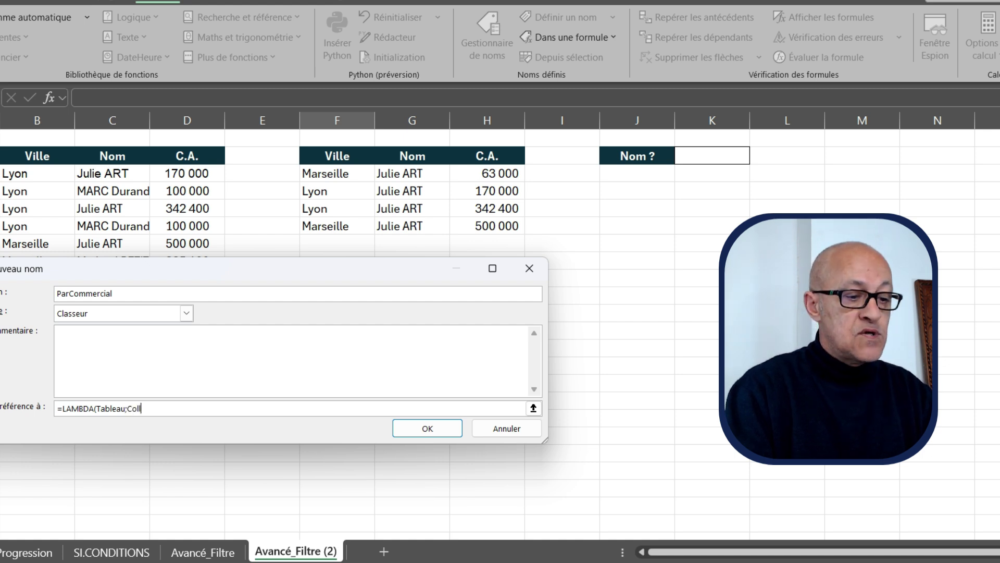
{"action": "type", "text": "nne;"}
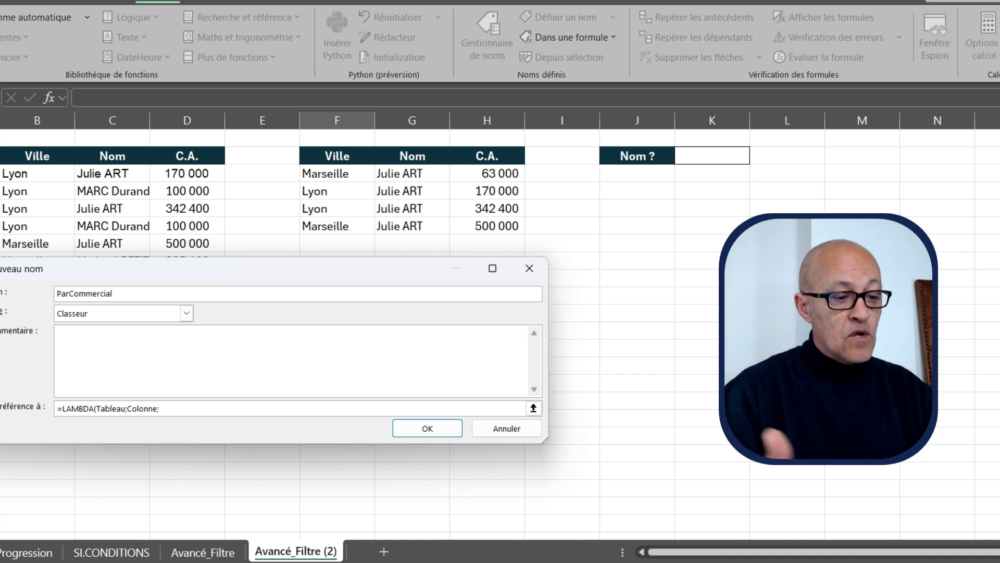
{"action": "type", "text": "NomCommercial;"}
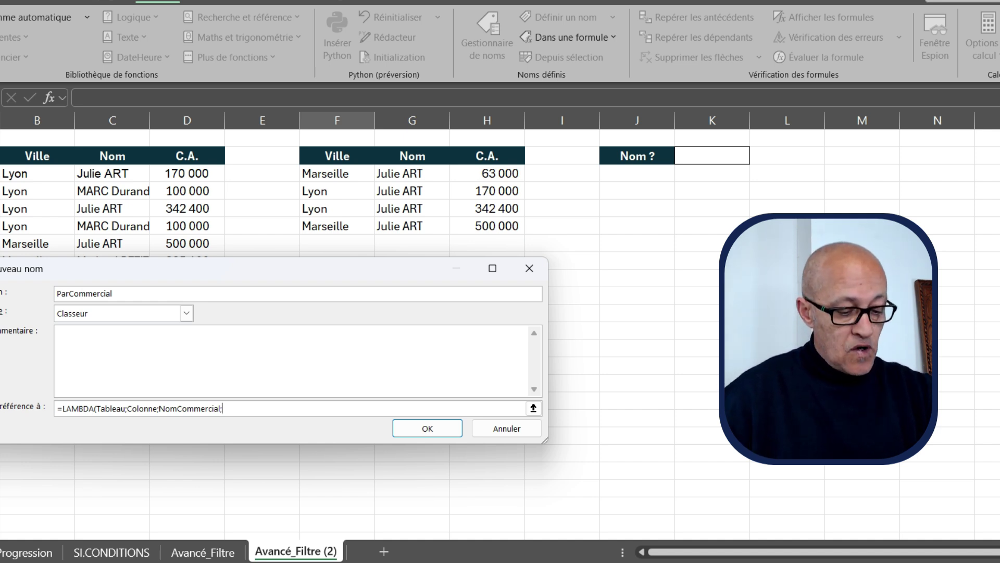
Paste the sorted filter body, replacing its ranges and 'Julie ART' with Tableau, Colonne and NomCommercial, and save
{"action": "type", "text": "TRIER(FILTRE(B2:D17;C2:C17=\"Julie ART\");3;1)"}
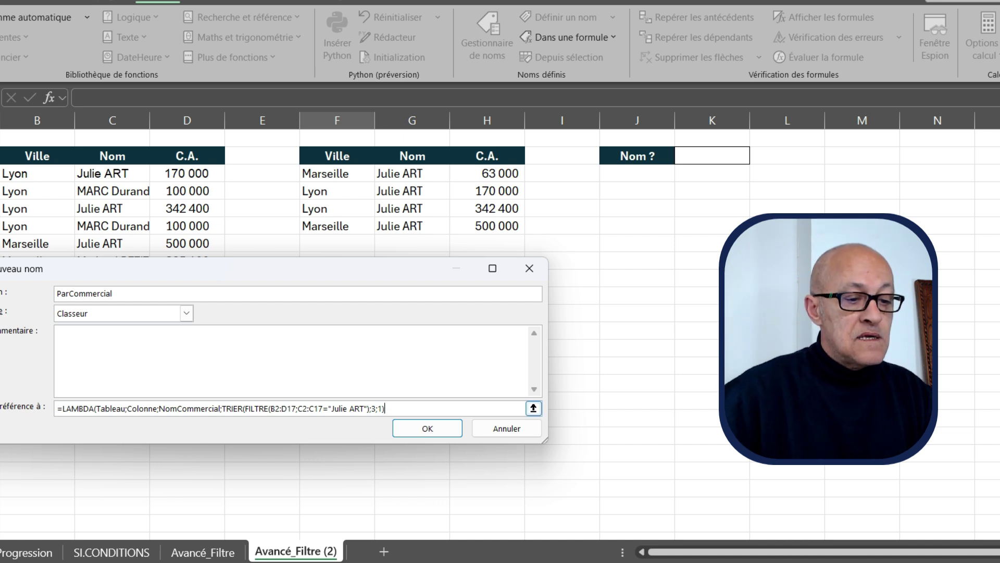
{"action": "left_click_drag", "start_coordinate": [271, 409], "coordinate": [290, 408]}
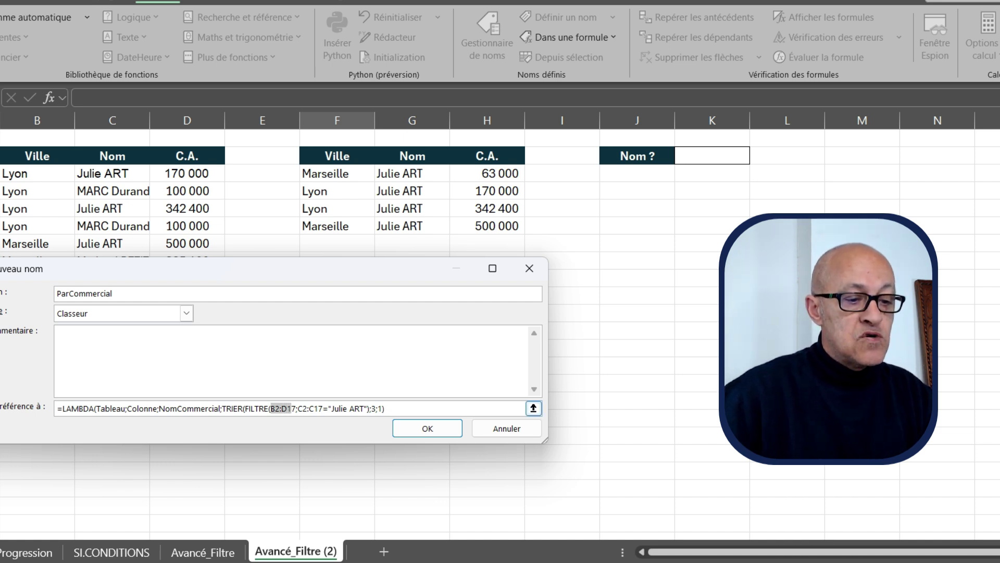
{"action": "key", "text": "BackSpace"}
{"action": "type", "text": "Tableau;"}
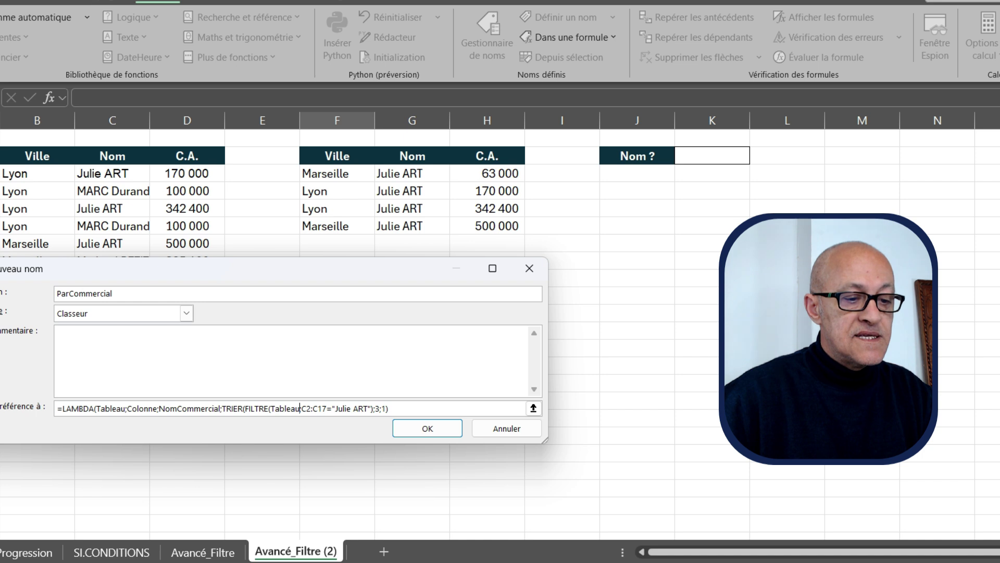
{"action": "key", "text": "shift+Right"}
{"action": "key", "text": "shift+Right"}
{"action": "key", "text": "shift+Right"}
{"action": "key", "text": "shift+Right"}
{"action": "key", "text": "shift+Right"}
{"action": "type", "text": "Colone"}
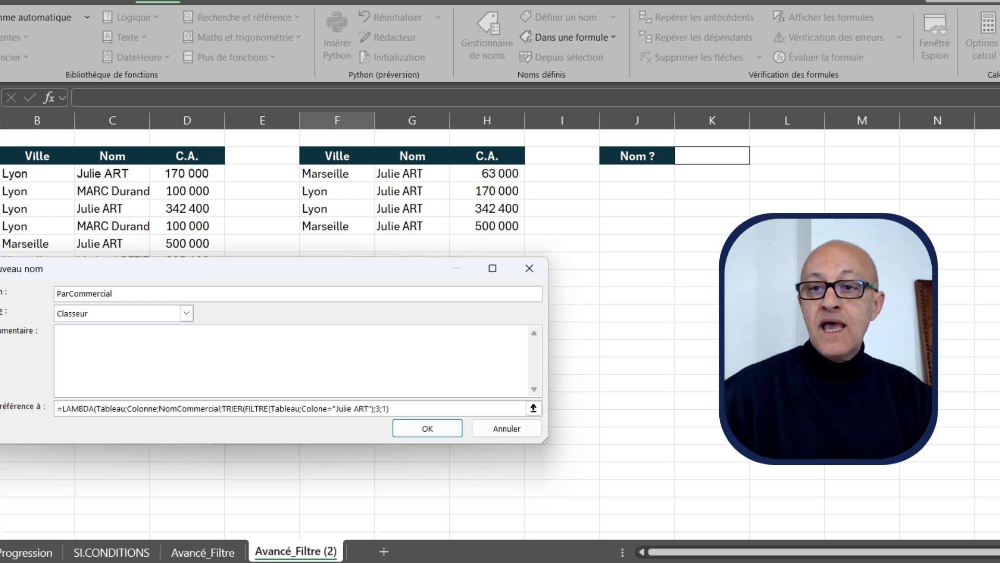
{"action": "key", "text": "Right"}
{"action": "key", "text": "Delete"}
{"action": "key", "text": "Delete"}
{"action": "key", "text": "Delete"}
{"action": "key", "text": "Delete"}
{"action": "key", "text": "Delete"}
{"action": "key", "text": "Delete"}
{"action": "key", "text": "Delete"}
{"action": "key", "text": "Delete"}
{"action": "key", "text": "Delete"}
{"action": "key", "text": "Delete"}
{"action": "key", "text": "Delete"}
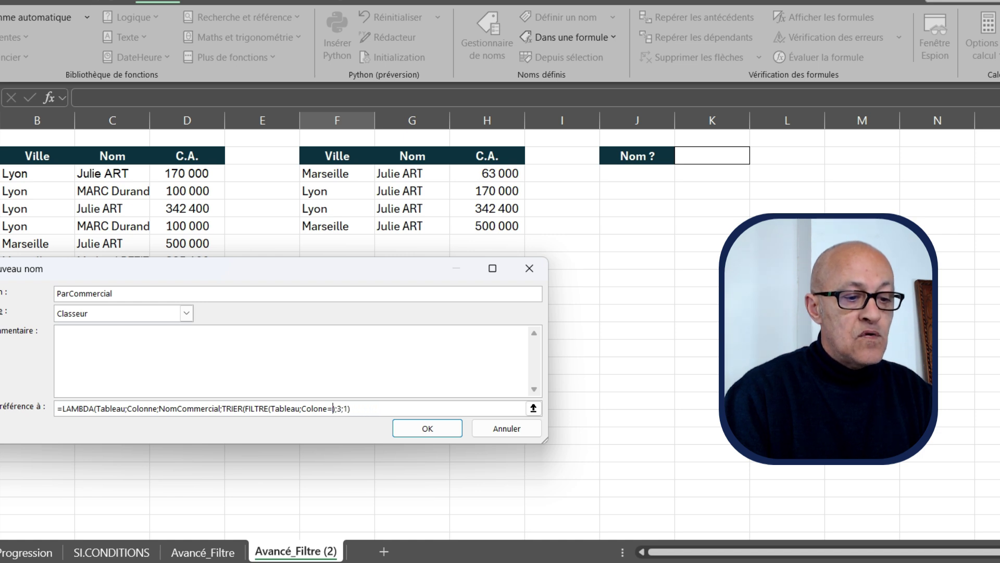
{"action": "type", "text": "NomCommercial);3;1"}
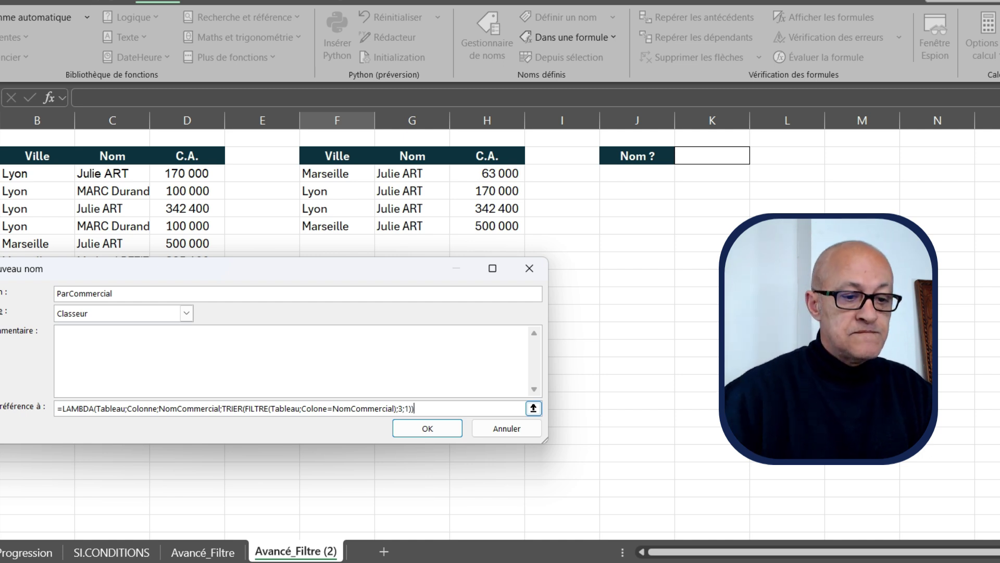
{"action": "type", "text": ")"}
{"action": "key", "text": "Return"}
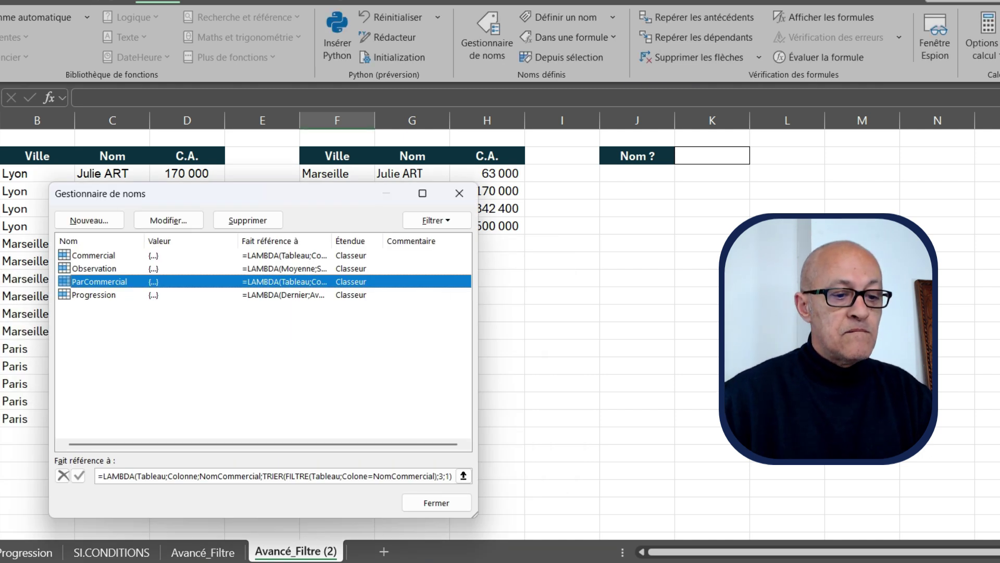
Enter =ParCommercial(B2:D17;C2:C17;K2) in F8, which returns #NOM? while K2 is empty
{"action": "left_click", "coordinate": [437, 502]}
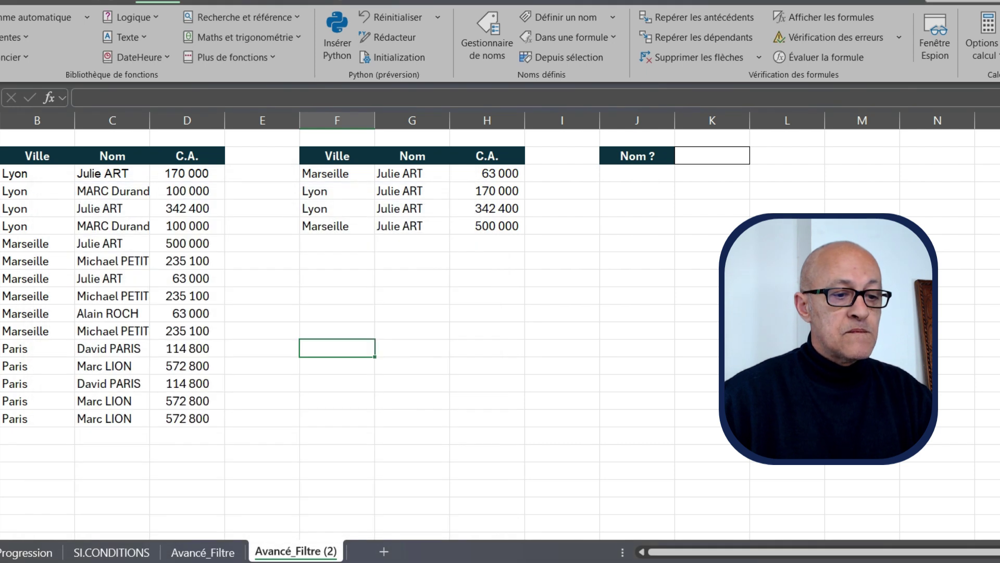
{"action": "left_click", "coordinate": [337, 260]}
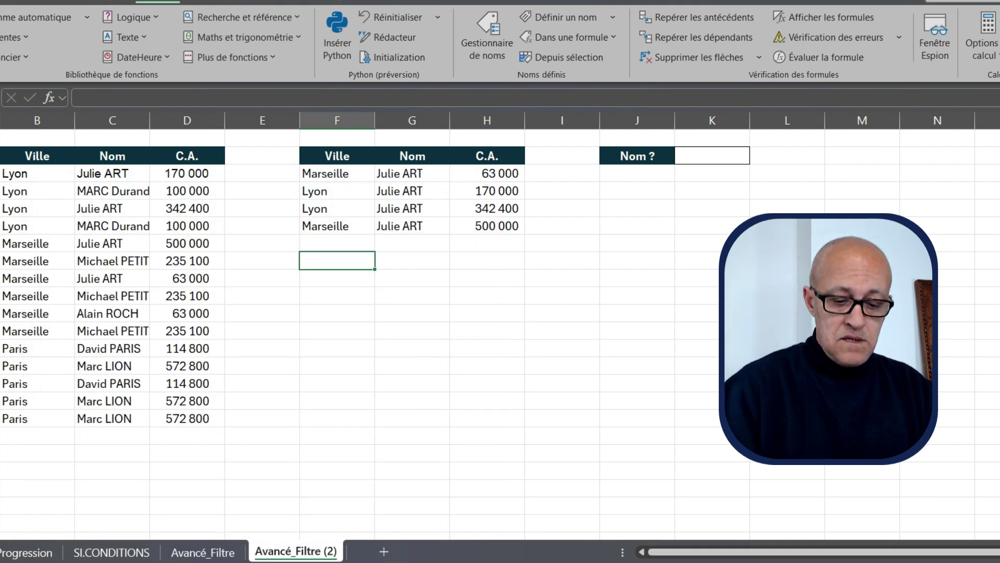
{"action": "type", "text": "=P"}
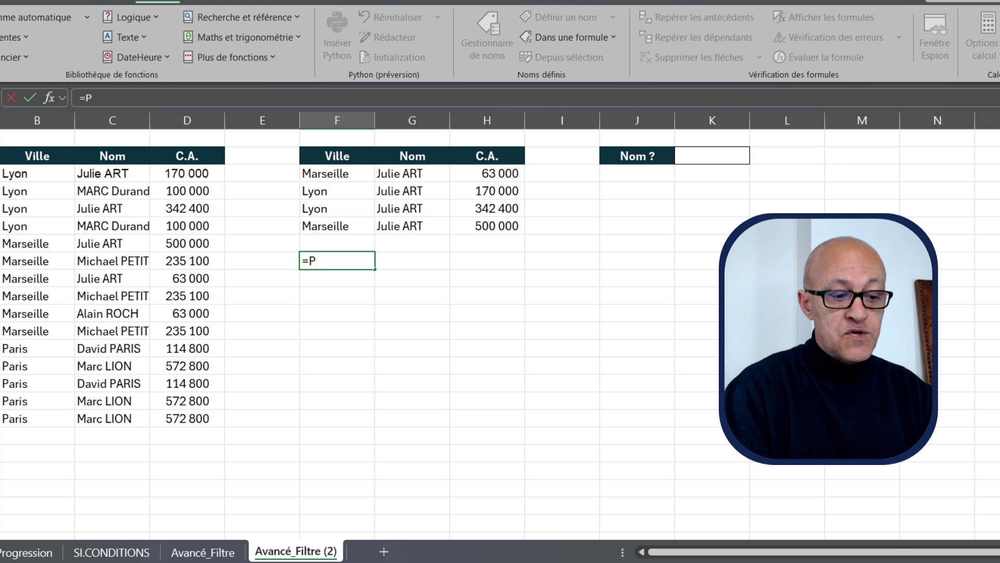
{"action": "type", "text": "arco"}
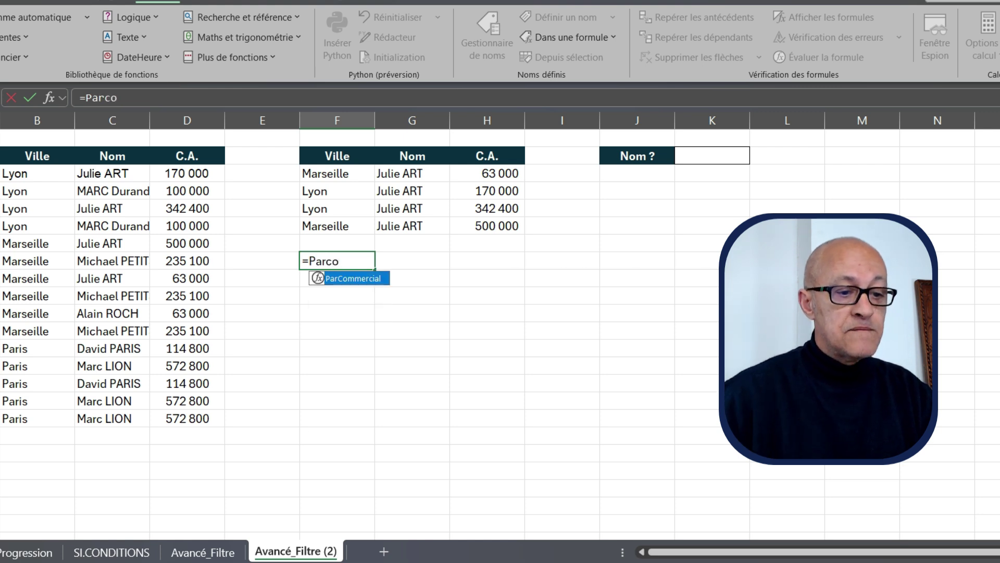
{"action": "key", "text": "Tab"}
{"action": "left_click", "coordinate": [37, 155]}
{"action": "left_click_drag", "start_coordinate": [37, 156], "coordinate": [219, 422]}
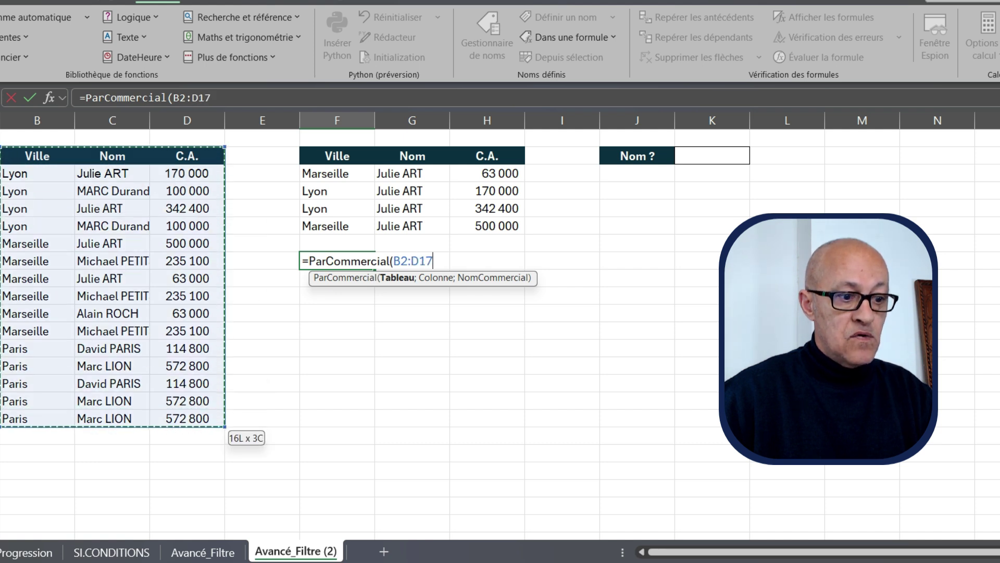
{"action": "type", "text": ";"}
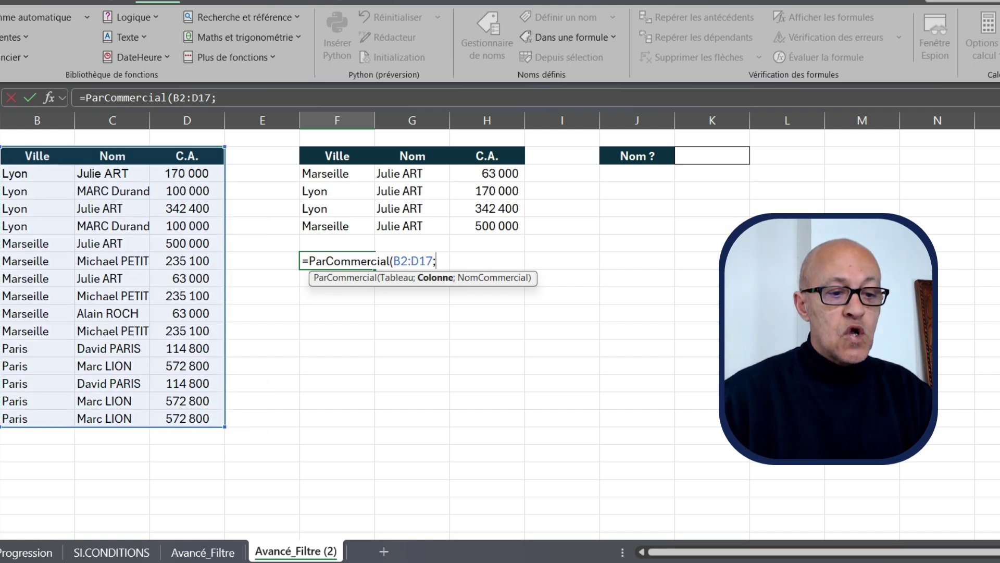
{"action": "left_click_drag", "start_coordinate": [112, 156], "coordinate": [130, 422]}
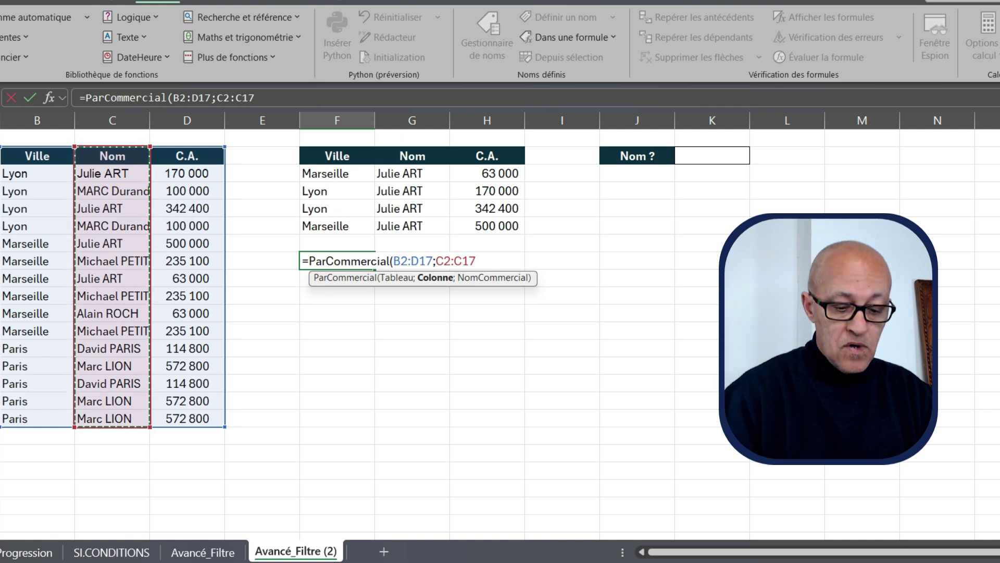
{"action": "type", "text": ";;"}
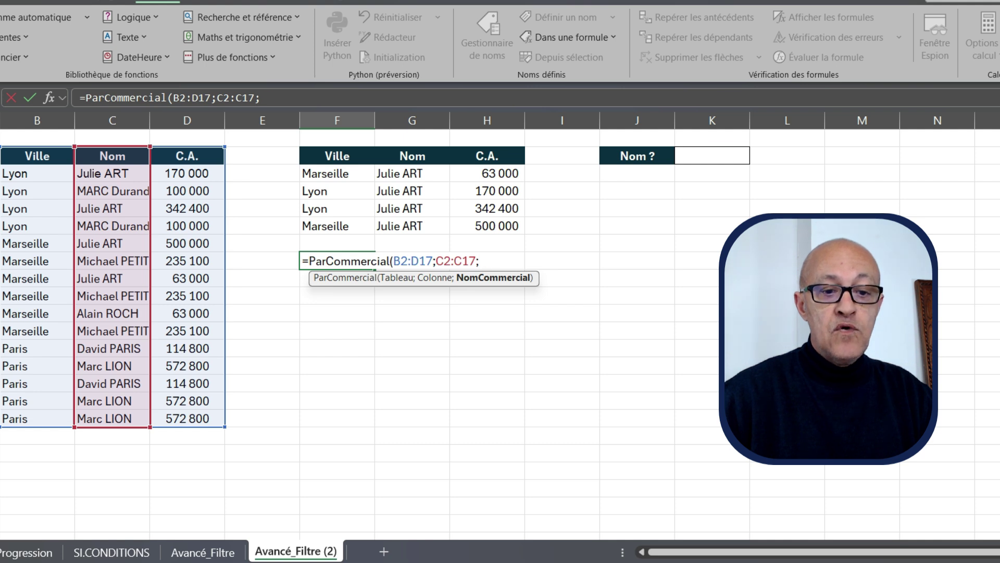
{"action": "left_click", "coordinate": [713, 155]}
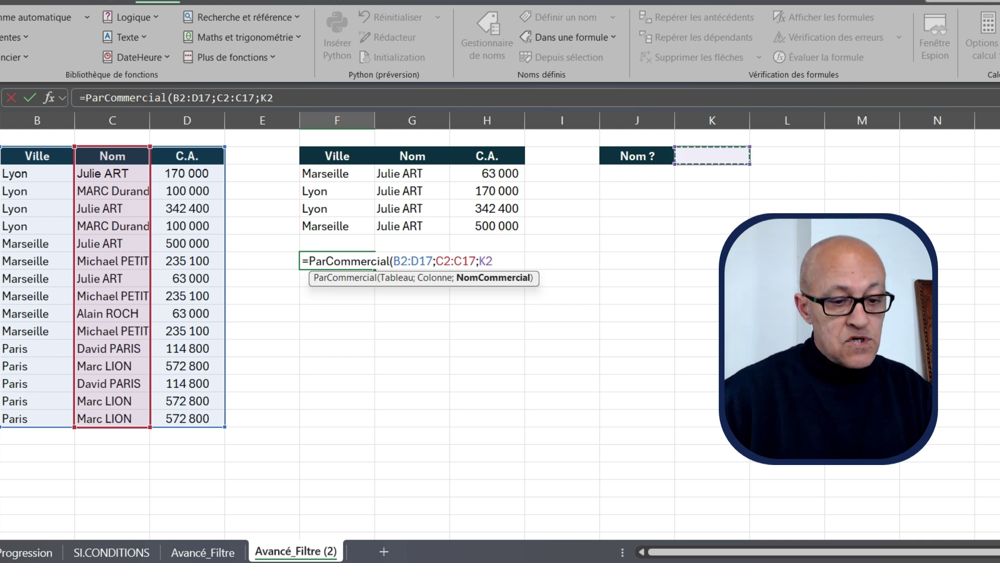
{"action": "type", "text": ")"}
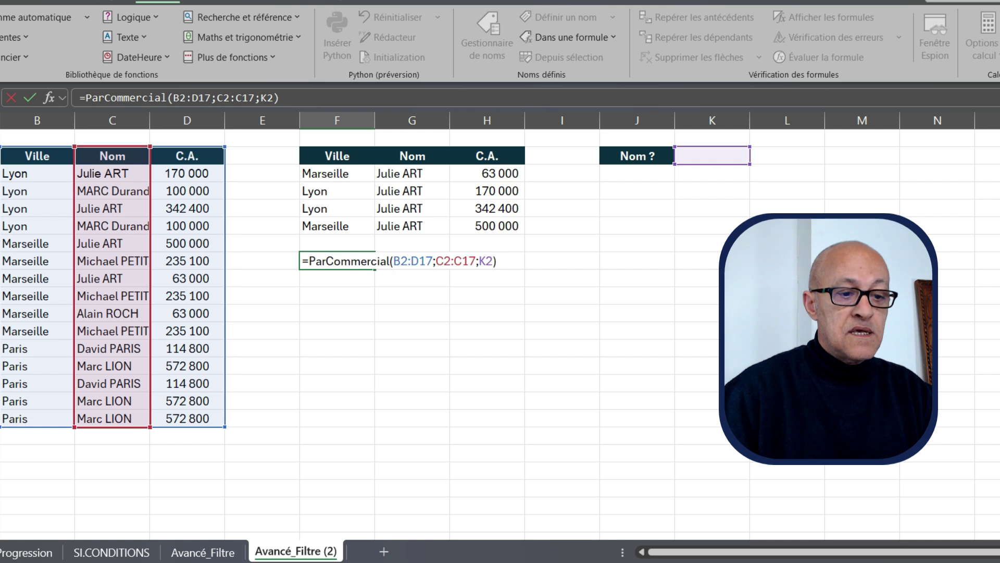
{"action": "key", "text": "Return"}
{"action": "left_click", "coordinate": [337, 261]}
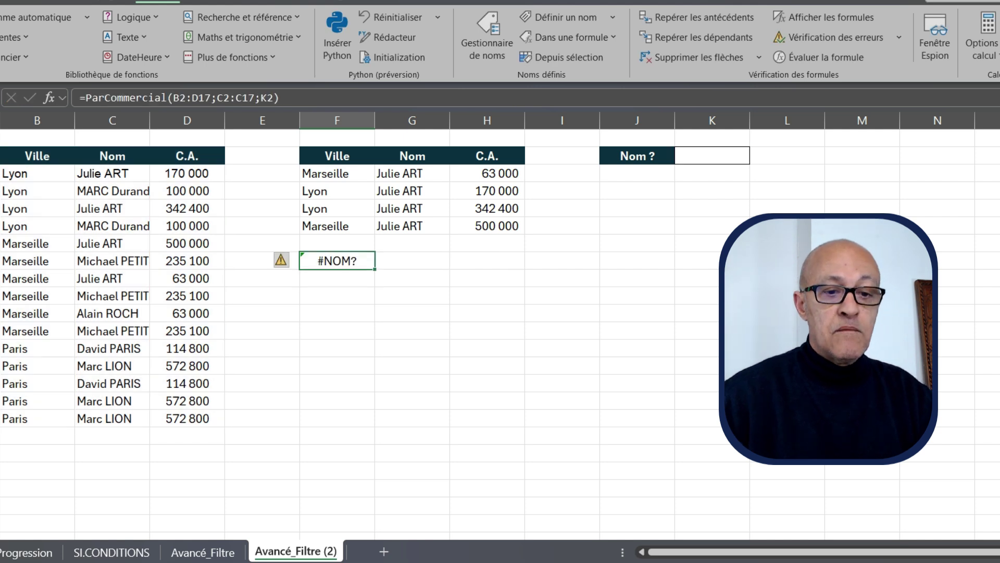
{"action": "left_click", "coordinate": [712, 156]}
Try Julie ART, Marc Durand and then Nael in K2, with Nael producing #CALC!
{"action": "type", "text": "Julie ART"}
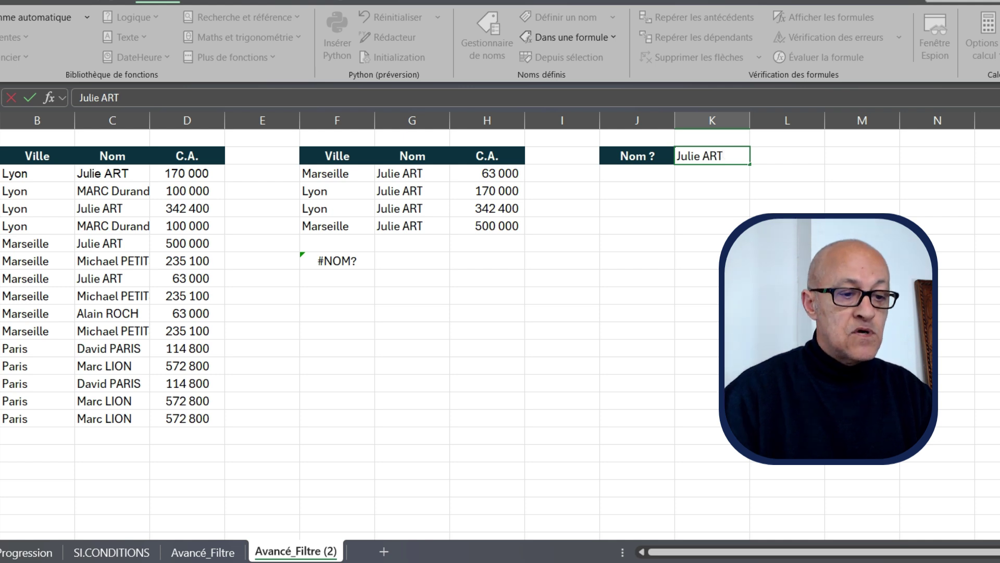
{"action": "left_click", "coordinate": [337, 278]}
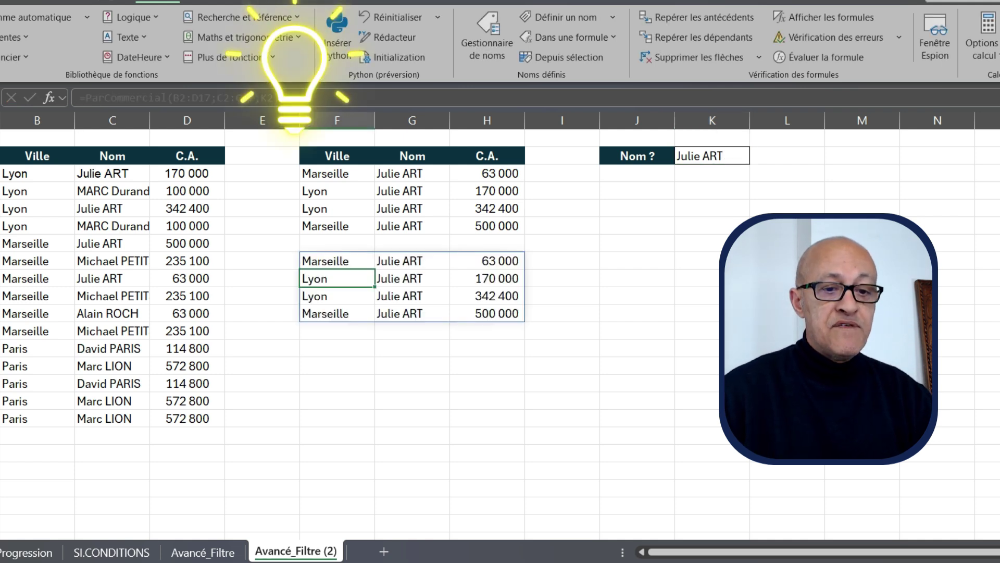
{"action": "left_click", "coordinate": [712, 155]}
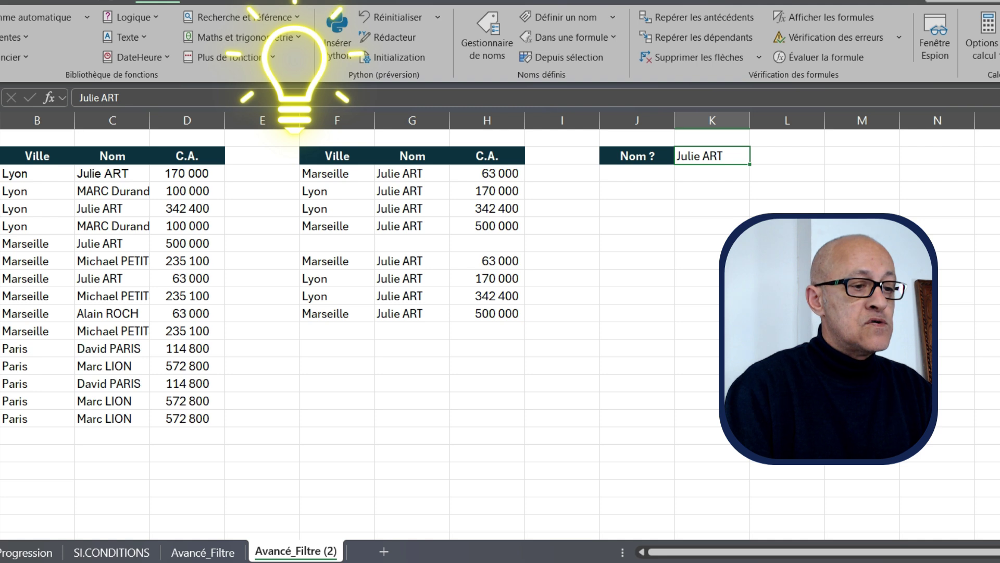
{"action": "type", "text": "Marc Durand"}
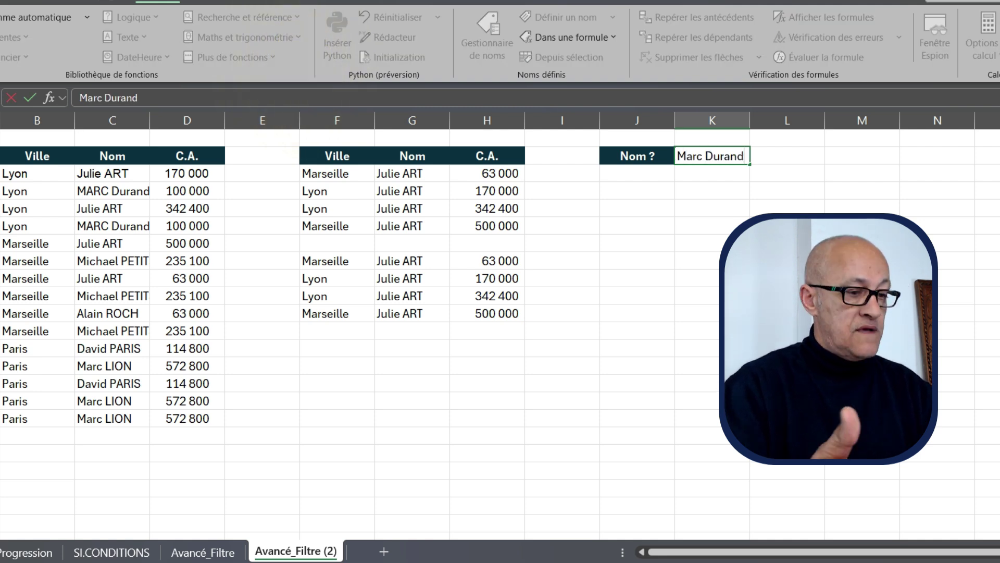
{"action": "key", "text": "Return"}
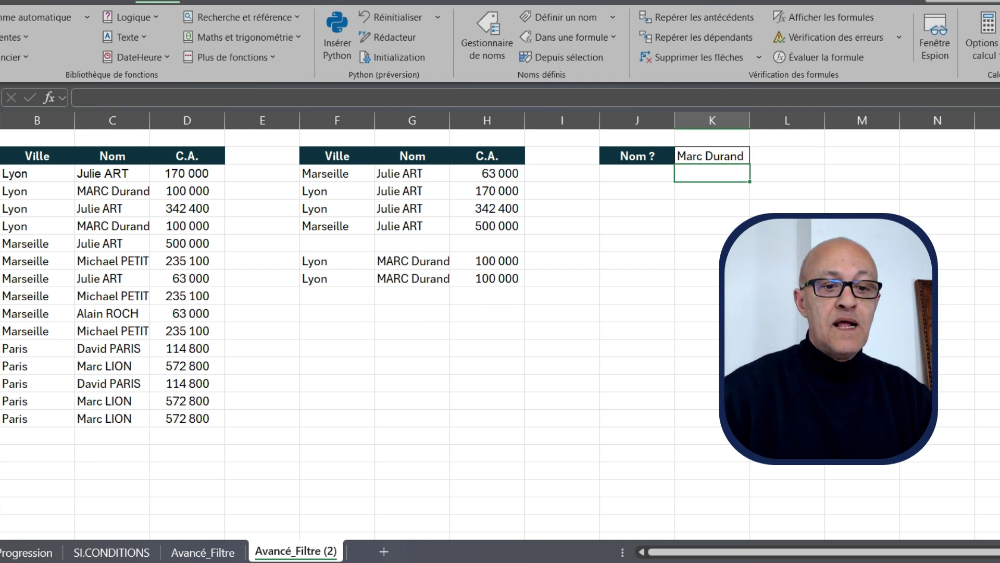
{"action": "left_click", "coordinate": [712, 155]}
{"action": "type", "text": "Nael"}
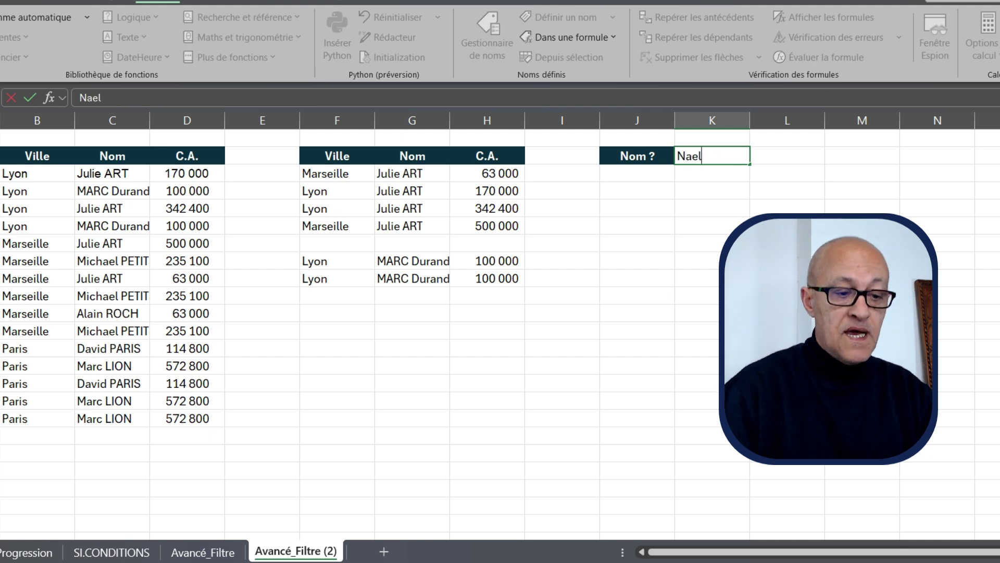
{"action": "key", "text": "Return"}
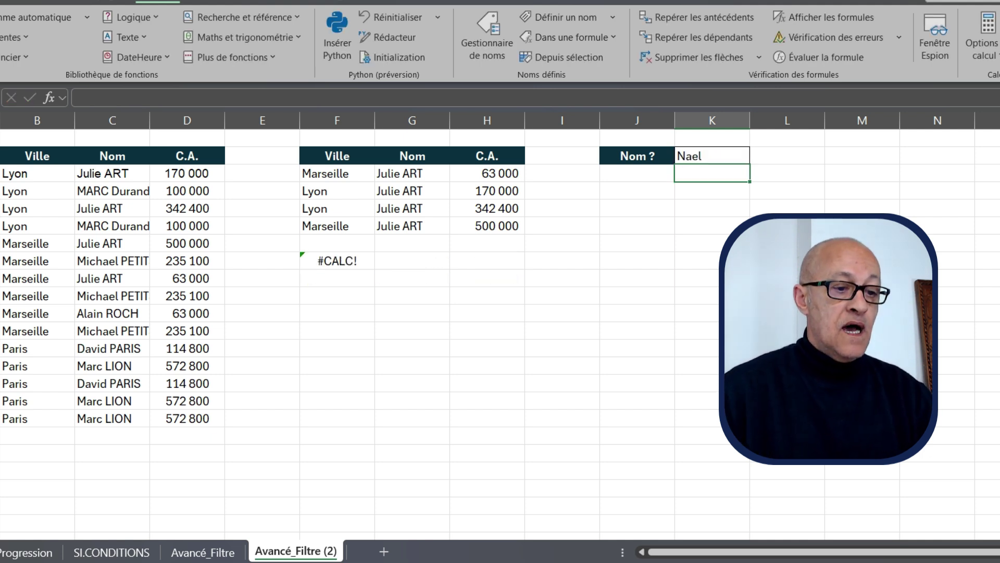
{"action": "left_click", "coordinate": [337, 260]}
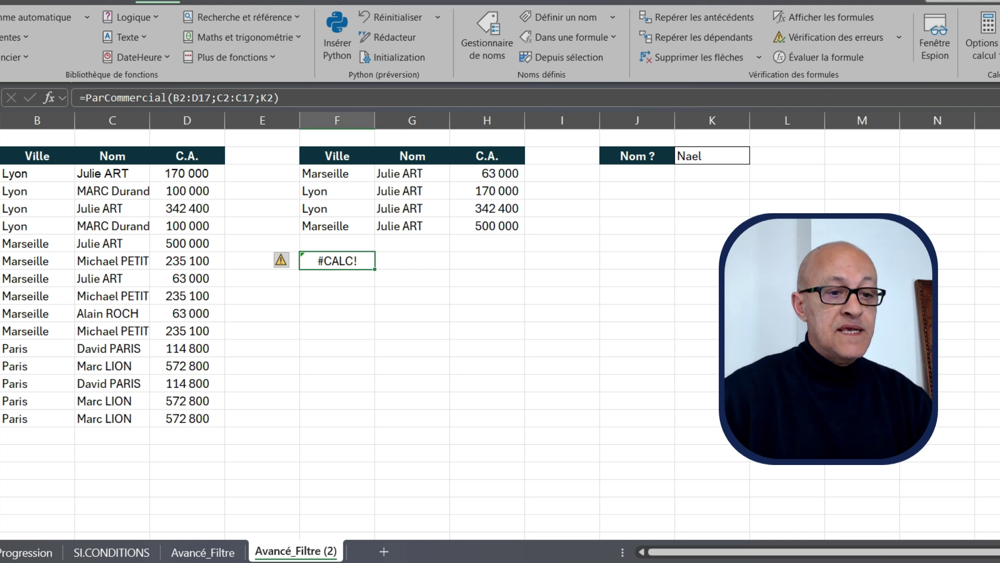
Edit ParCommercial in the Name Manager to wrap its body in SIERREUR(…;"Pas de correspondance")
{"action": "left_click", "coordinate": [487, 37]}
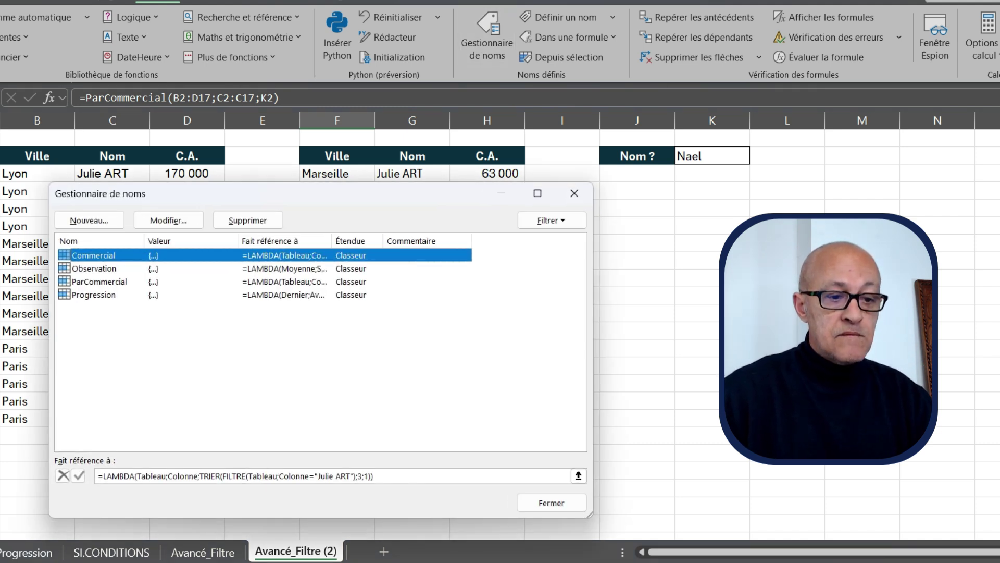
{"action": "left_click_drag", "start_coordinate": [415, 197], "coordinate": [567, 241]}
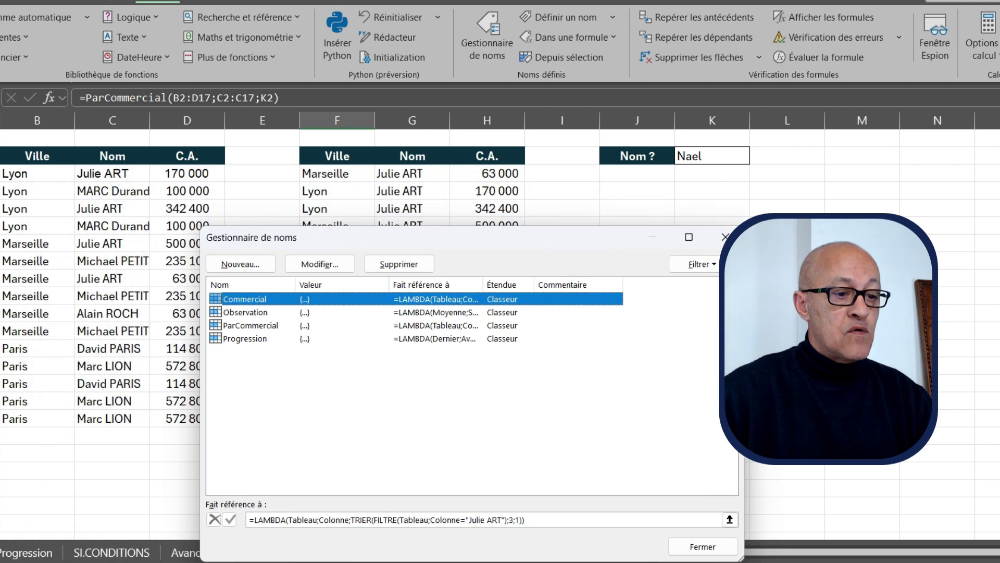
{"action": "left_click", "coordinate": [250, 325]}
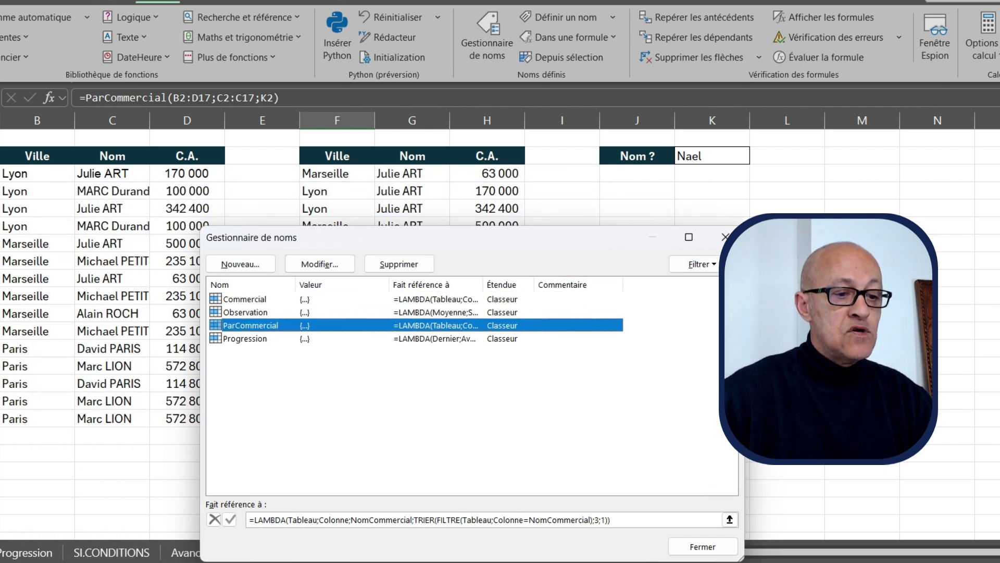
{"action": "left_click", "coordinate": [319, 264]}
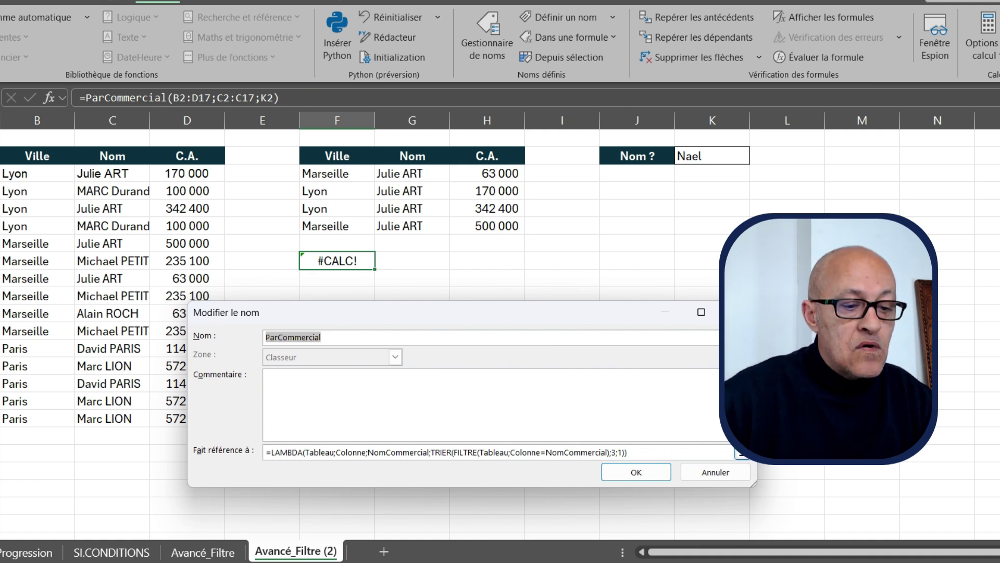
{"action": "left_click", "coordinate": [429, 452]}
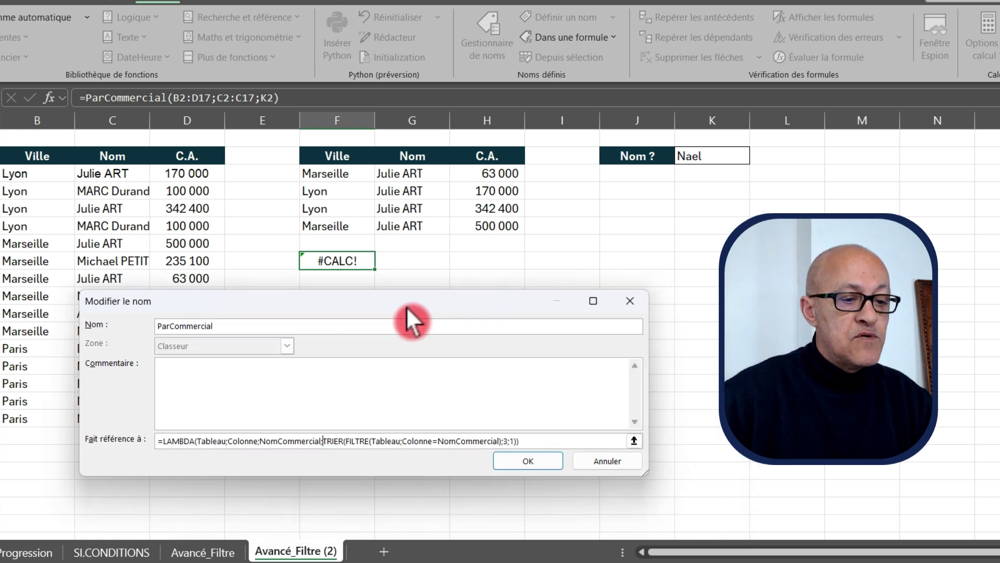
{"action": "left_click_drag", "start_coordinate": [521, 313], "coordinate": [394, 301]}
{"action": "type", "text": "SIERREUR("}
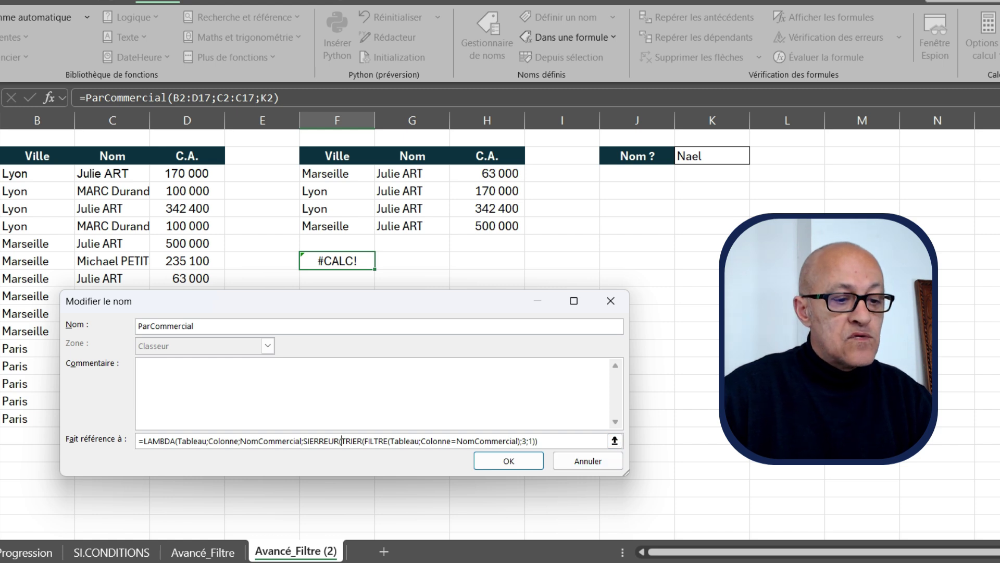
{"action": "type", "text": "("}
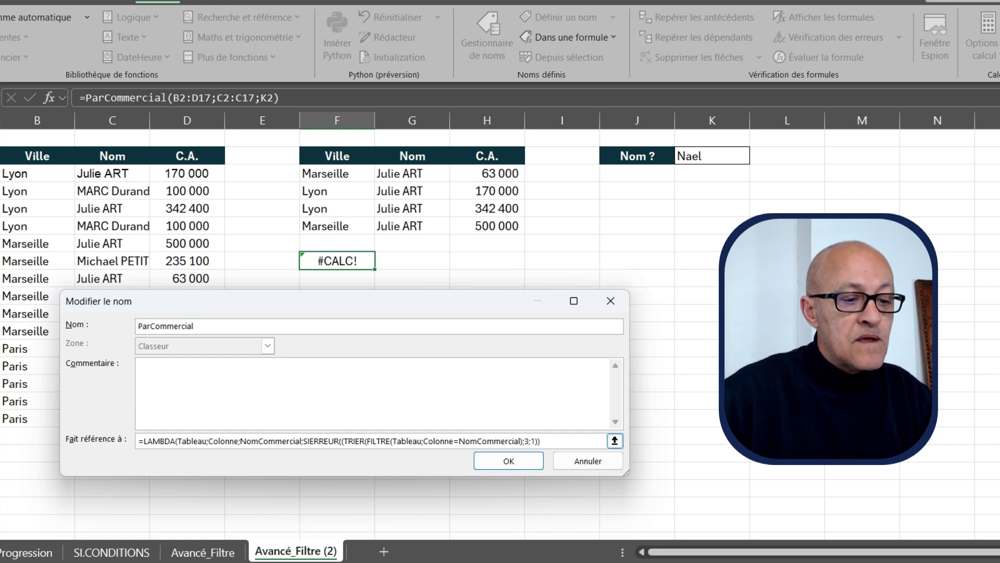
{"action": "type", "text": ";\"Pas"}
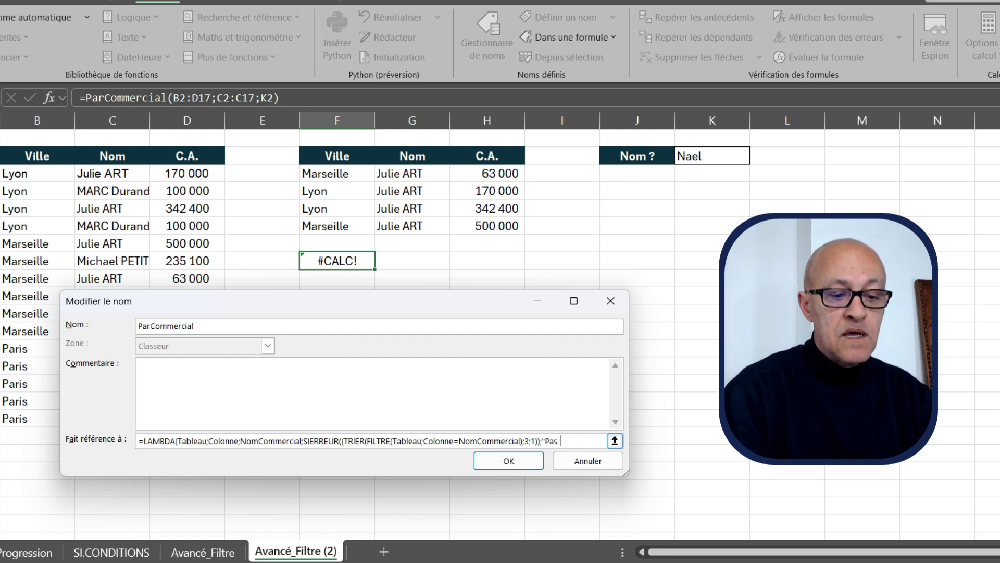
{"action": "type", "text": "pondance"}
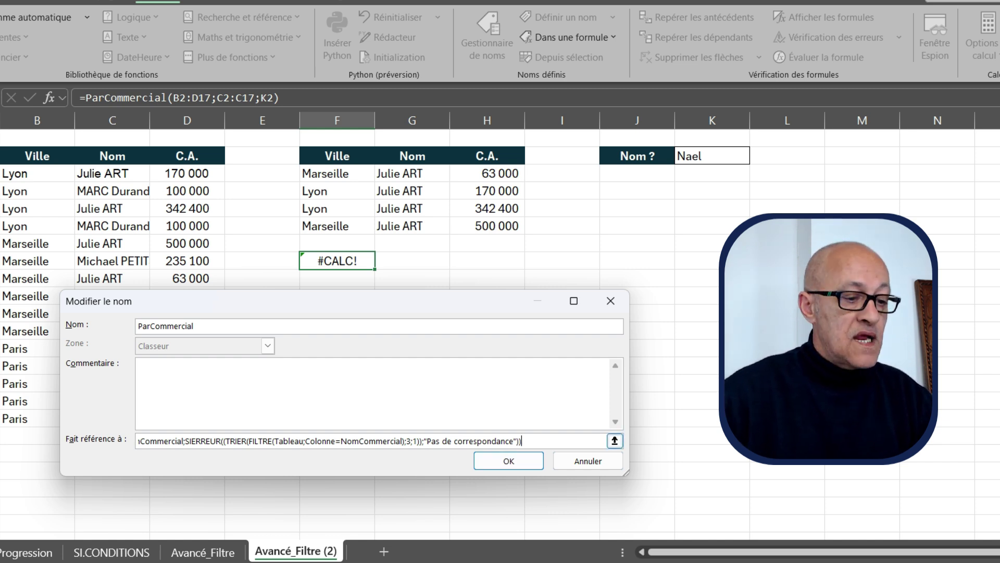
{"action": "left_click", "coordinate": [509, 461]}
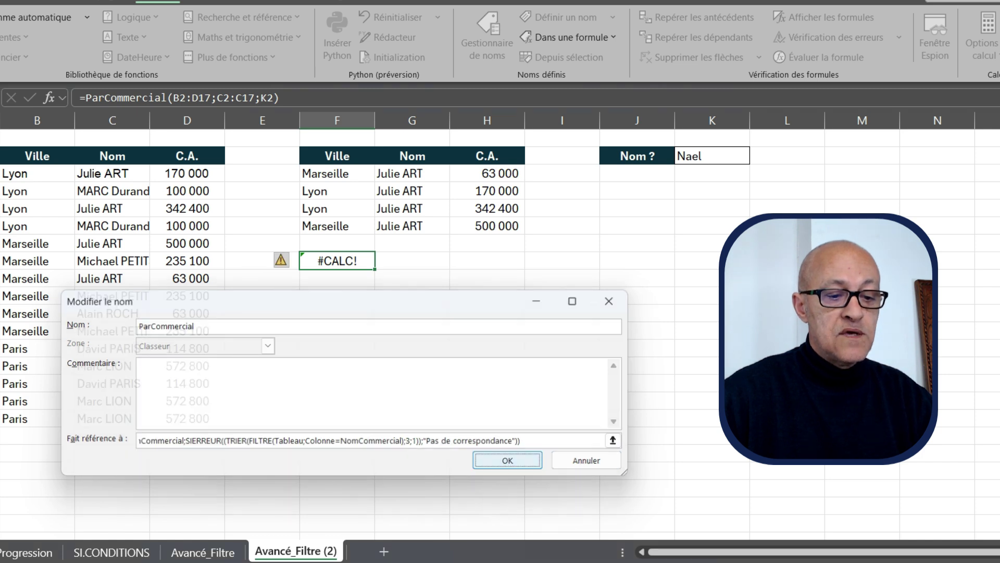
Enter Julie ART in K2 to list her rows, then xxx to show 'Pas de correspondance'
{"action": "left_click", "coordinate": [575, 535]}
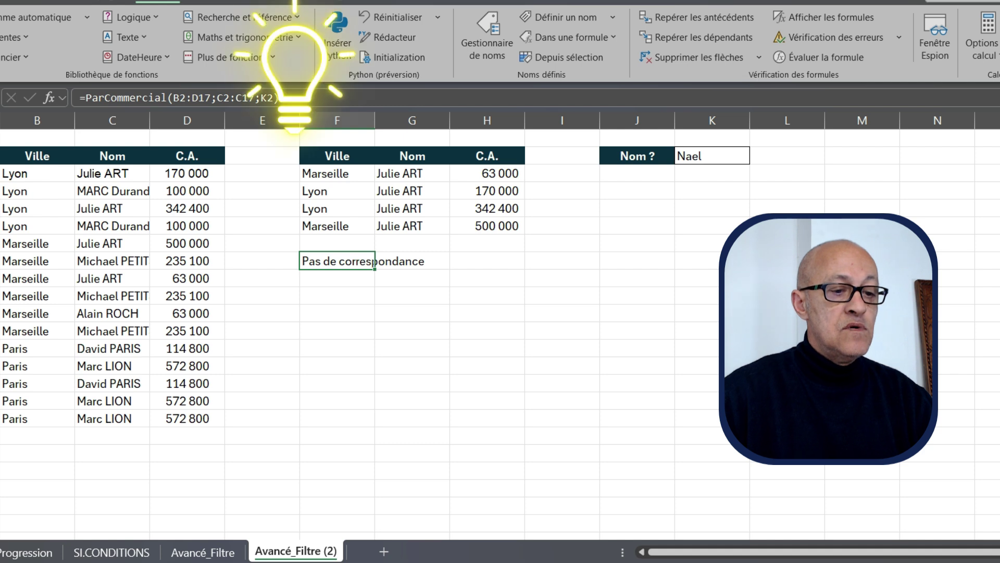
{"action": "left_click", "coordinate": [337, 331]}
{"action": "left_click", "coordinate": [712, 155]}
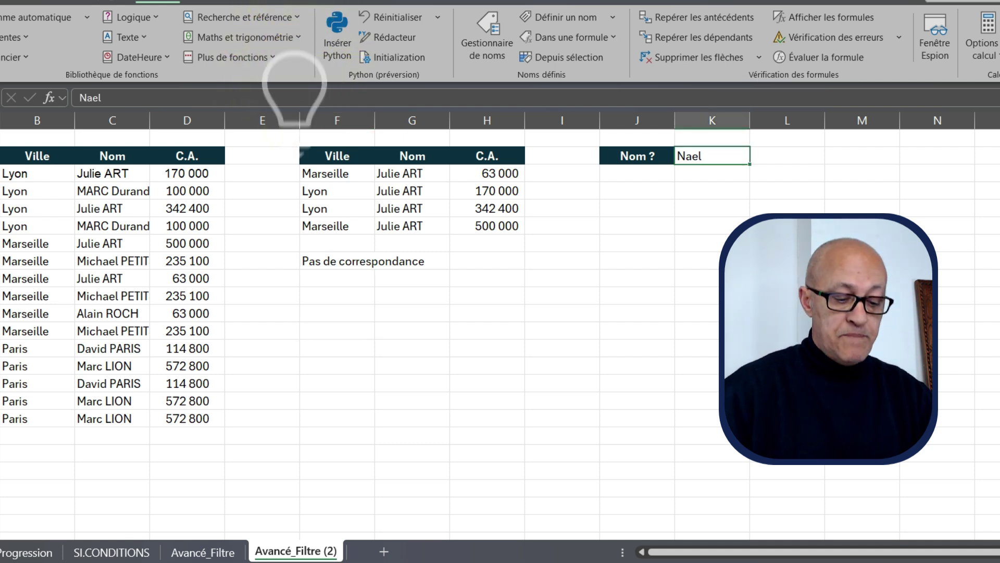
{"action": "type", "text": "Julie ART"}
{"action": "key", "text": "Return"}
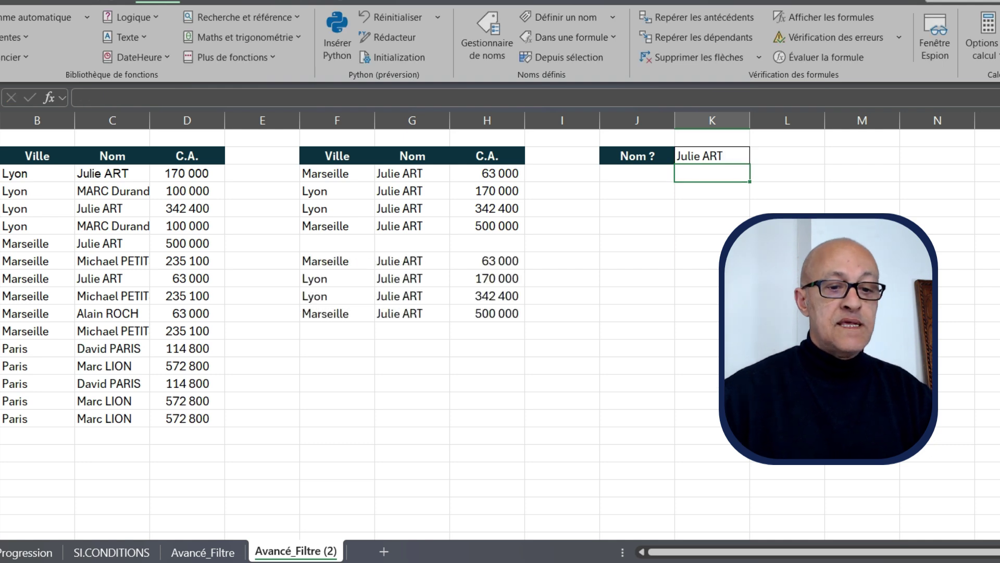
{"action": "left_click", "coordinate": [712, 155]}
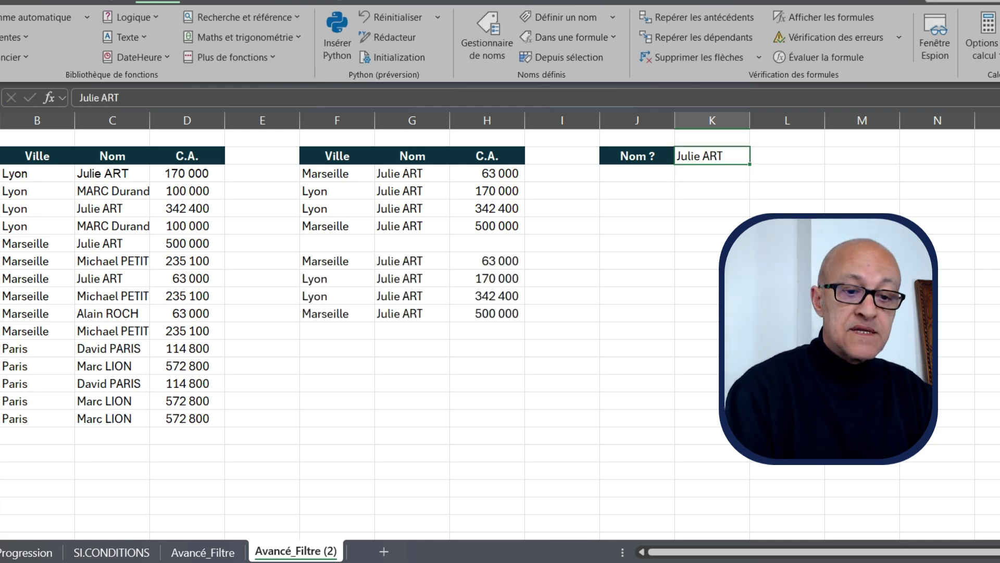
{"action": "type", "text": "xxx"}
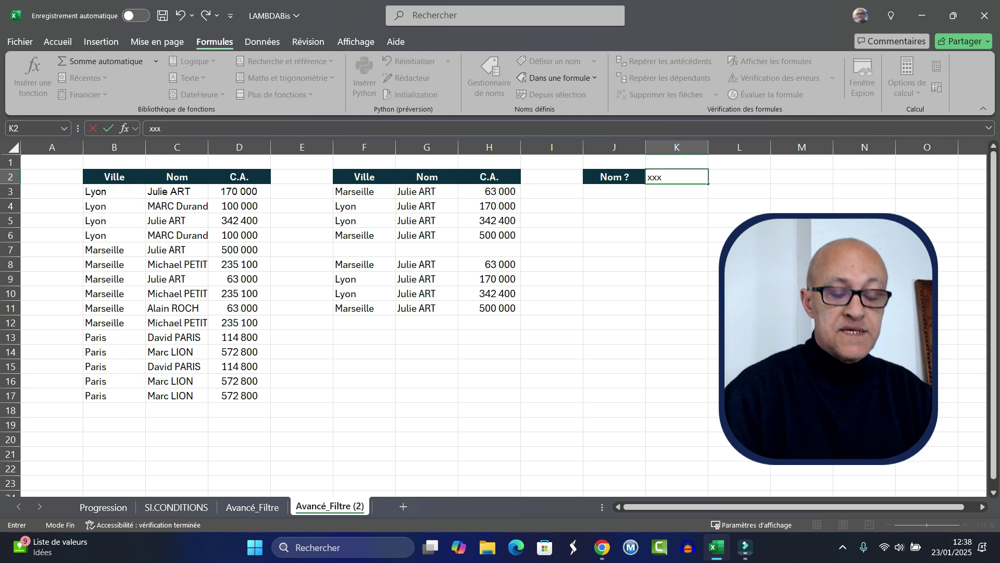
{"action": "key", "text": "Return"}
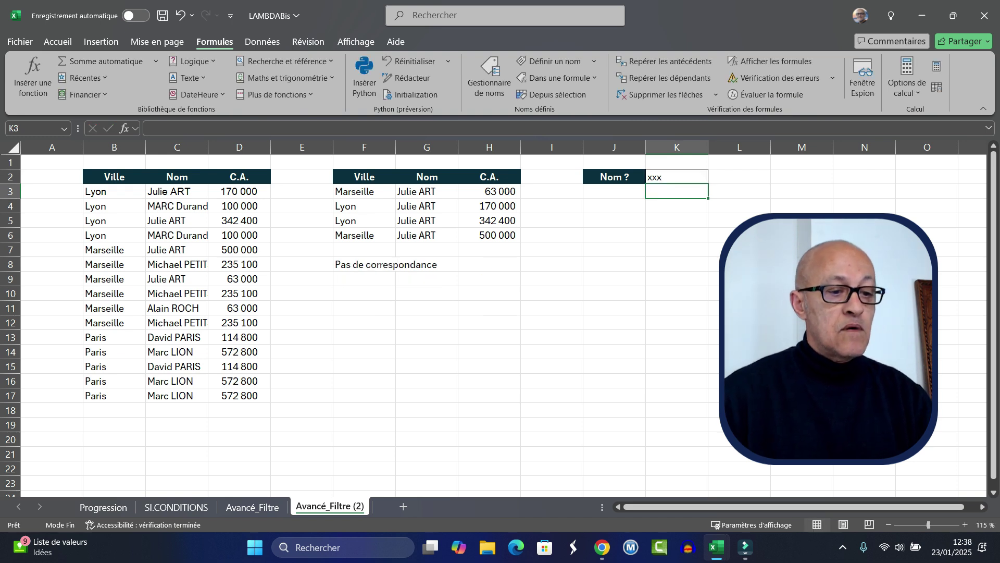
{"action": "left_click", "coordinate": [364, 264]}
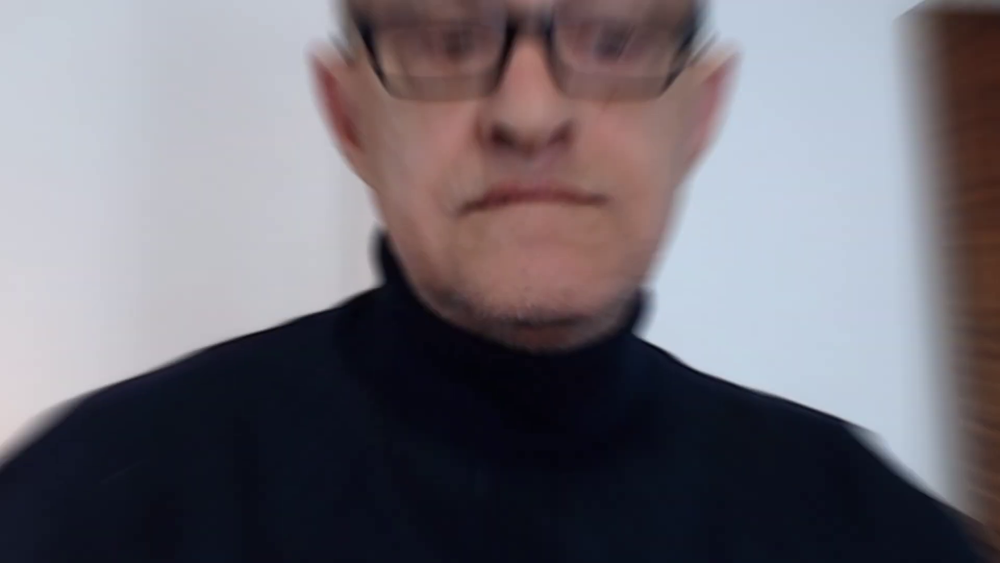